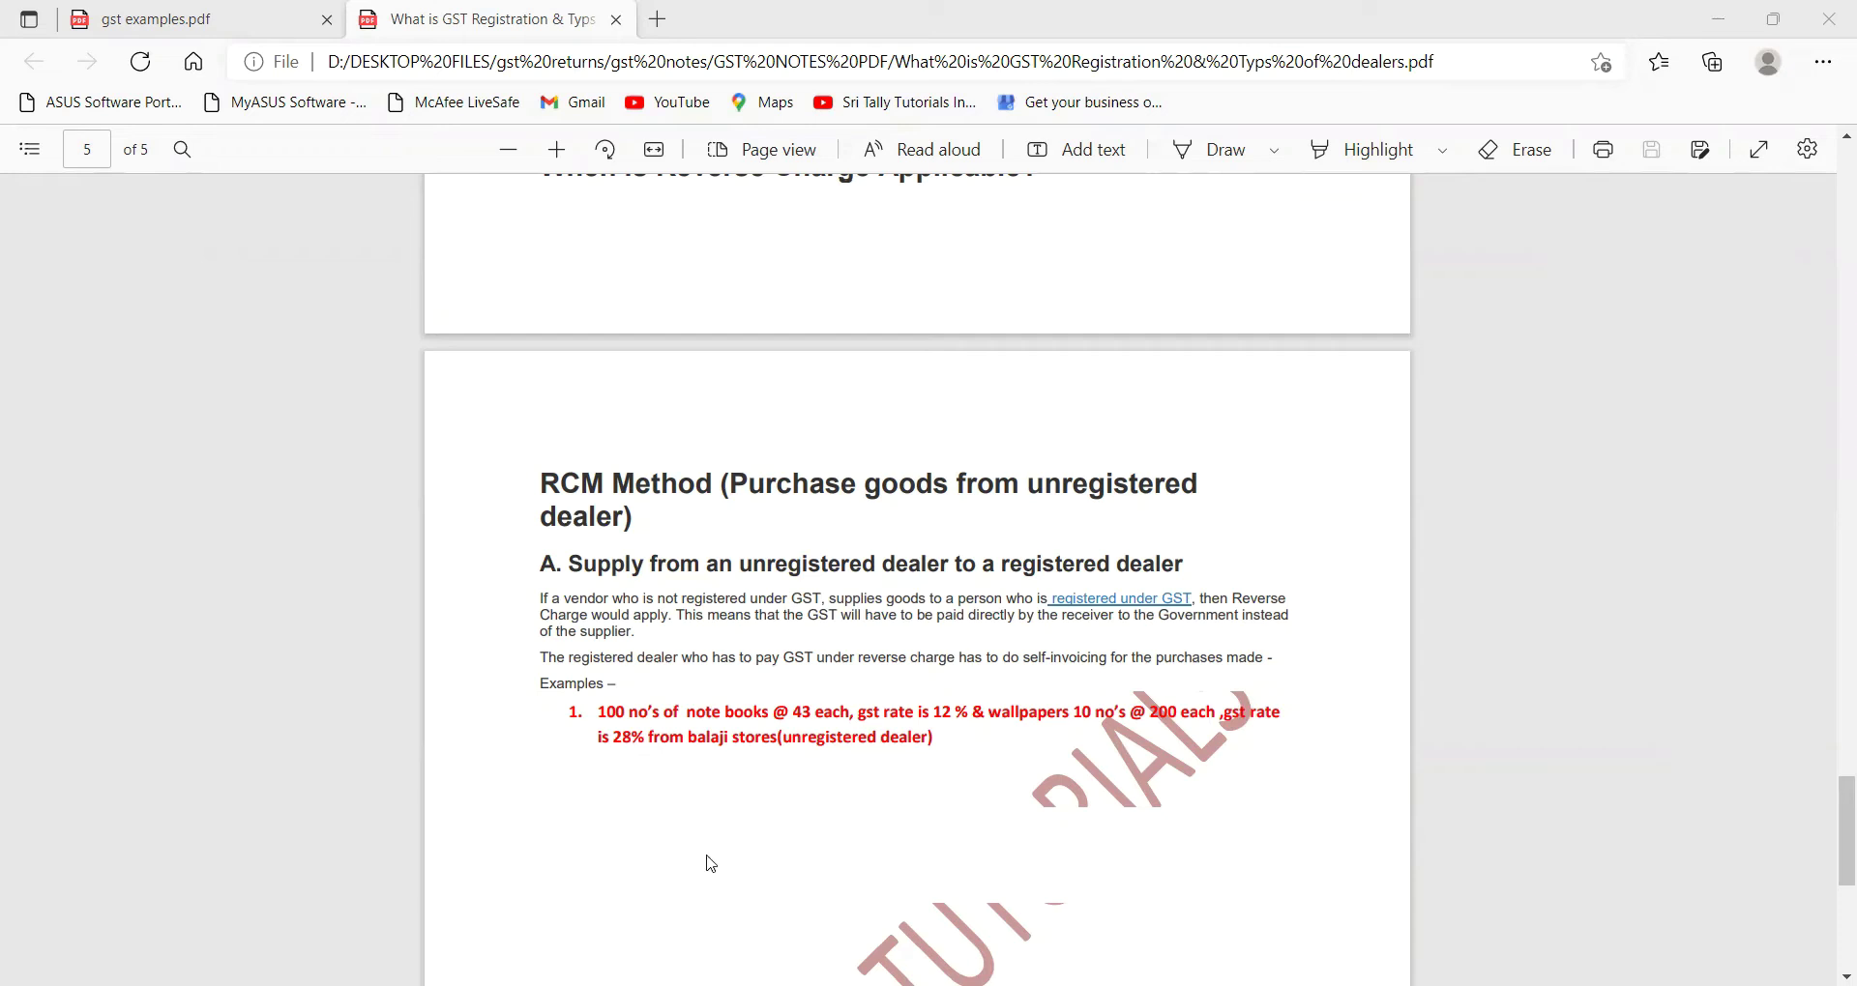
Step: Scroll the GST notes PDF to the RCM Method page with the Balaji Stores notebook example
scroll(856, 851, "down", 2)
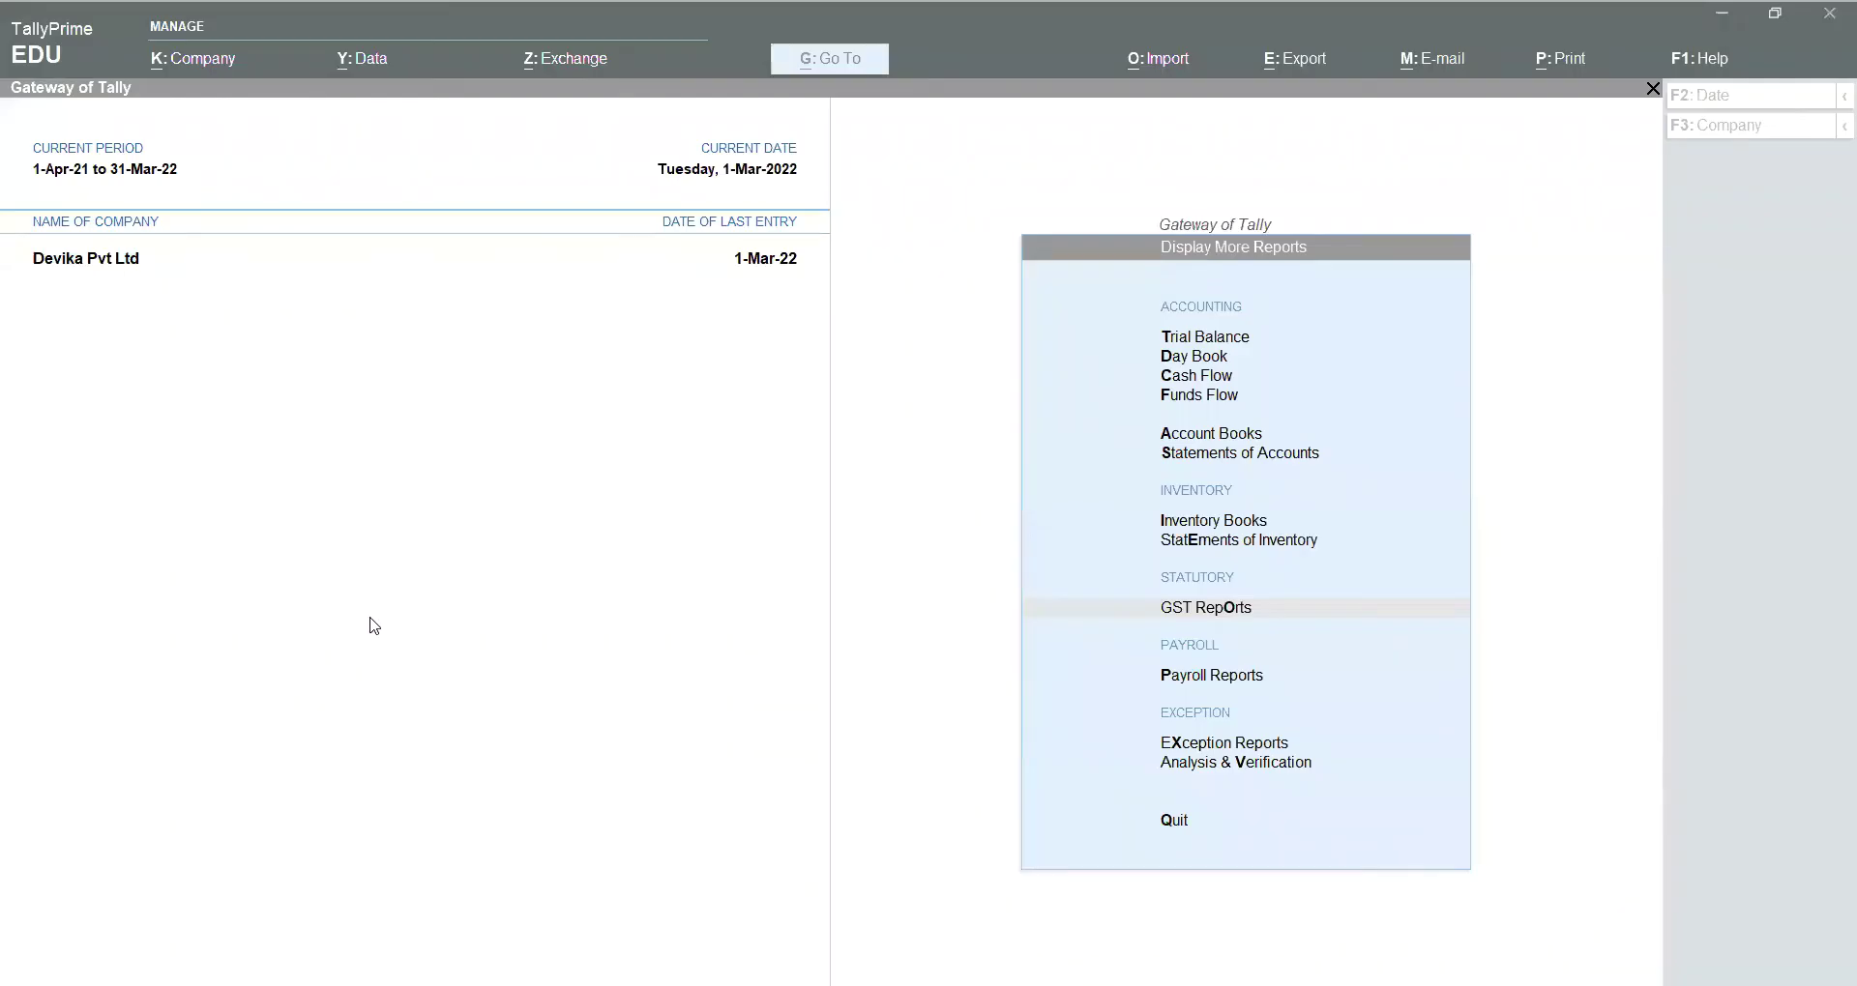
Step: In the company's GST details, set reverse-charge tax liability to Yes, keeping GSTR1 periodicity Monthly
left_click(375, 626)
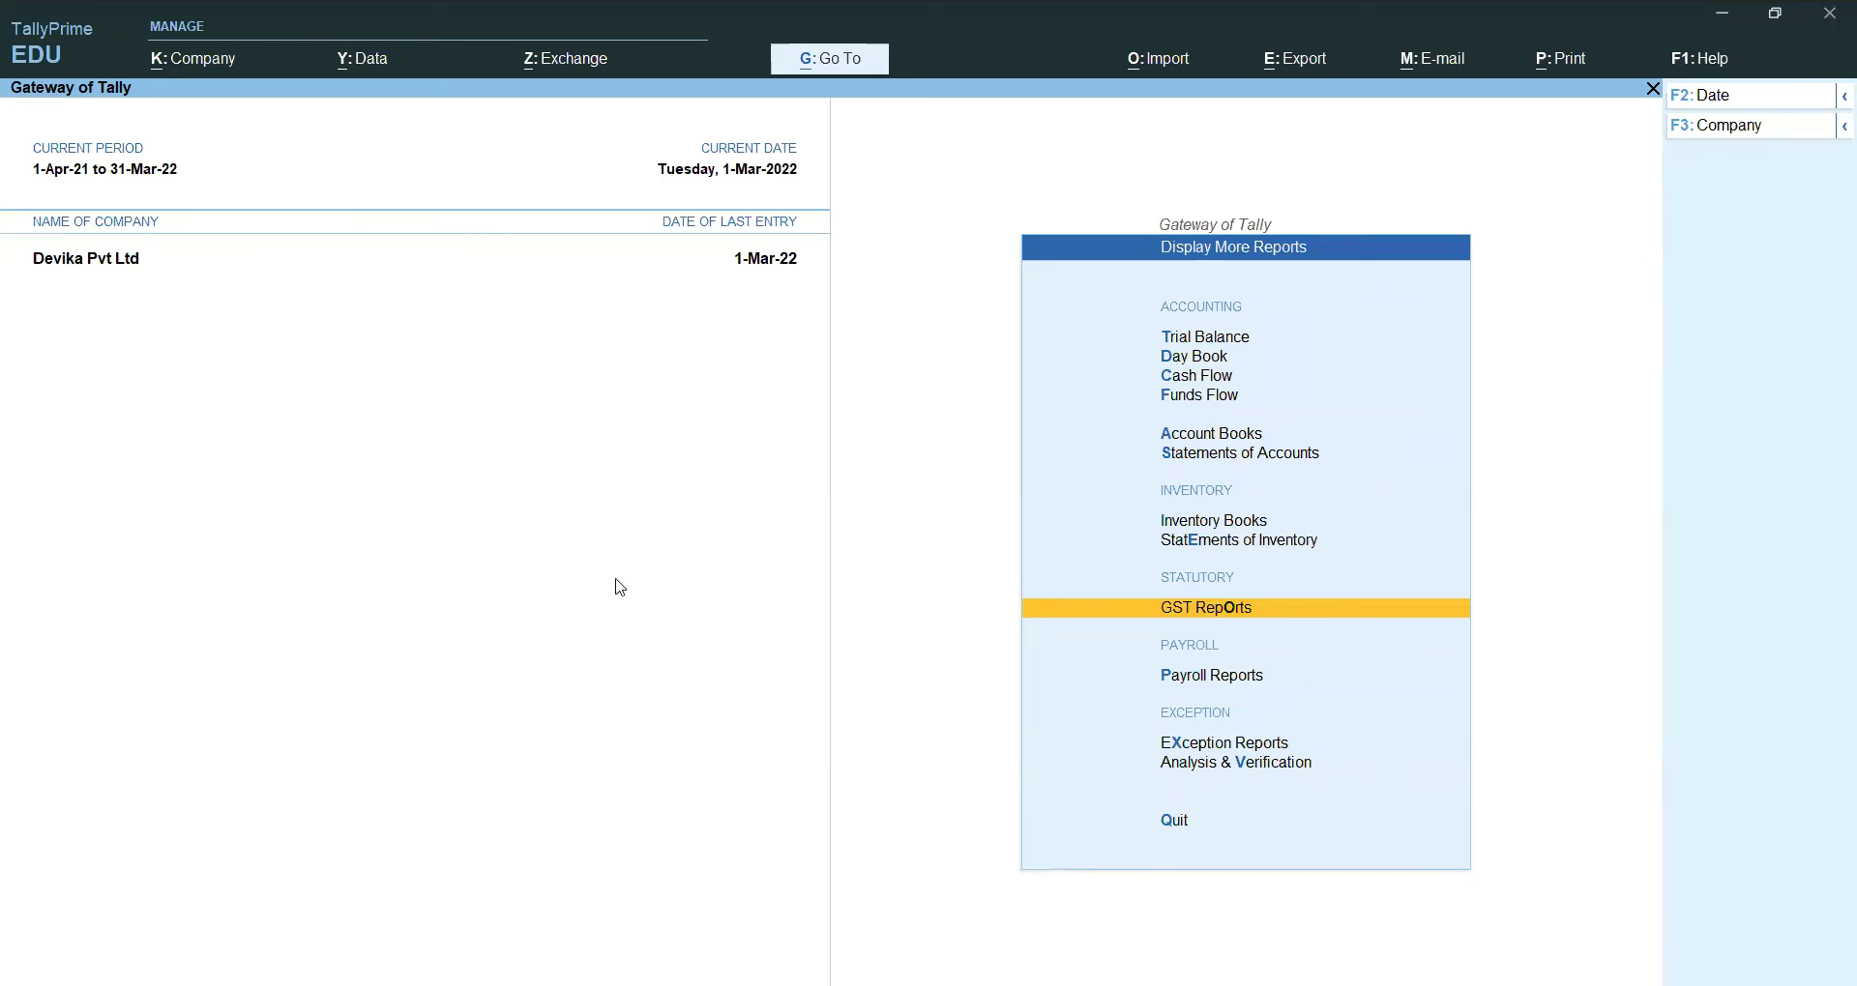
key("Escape")
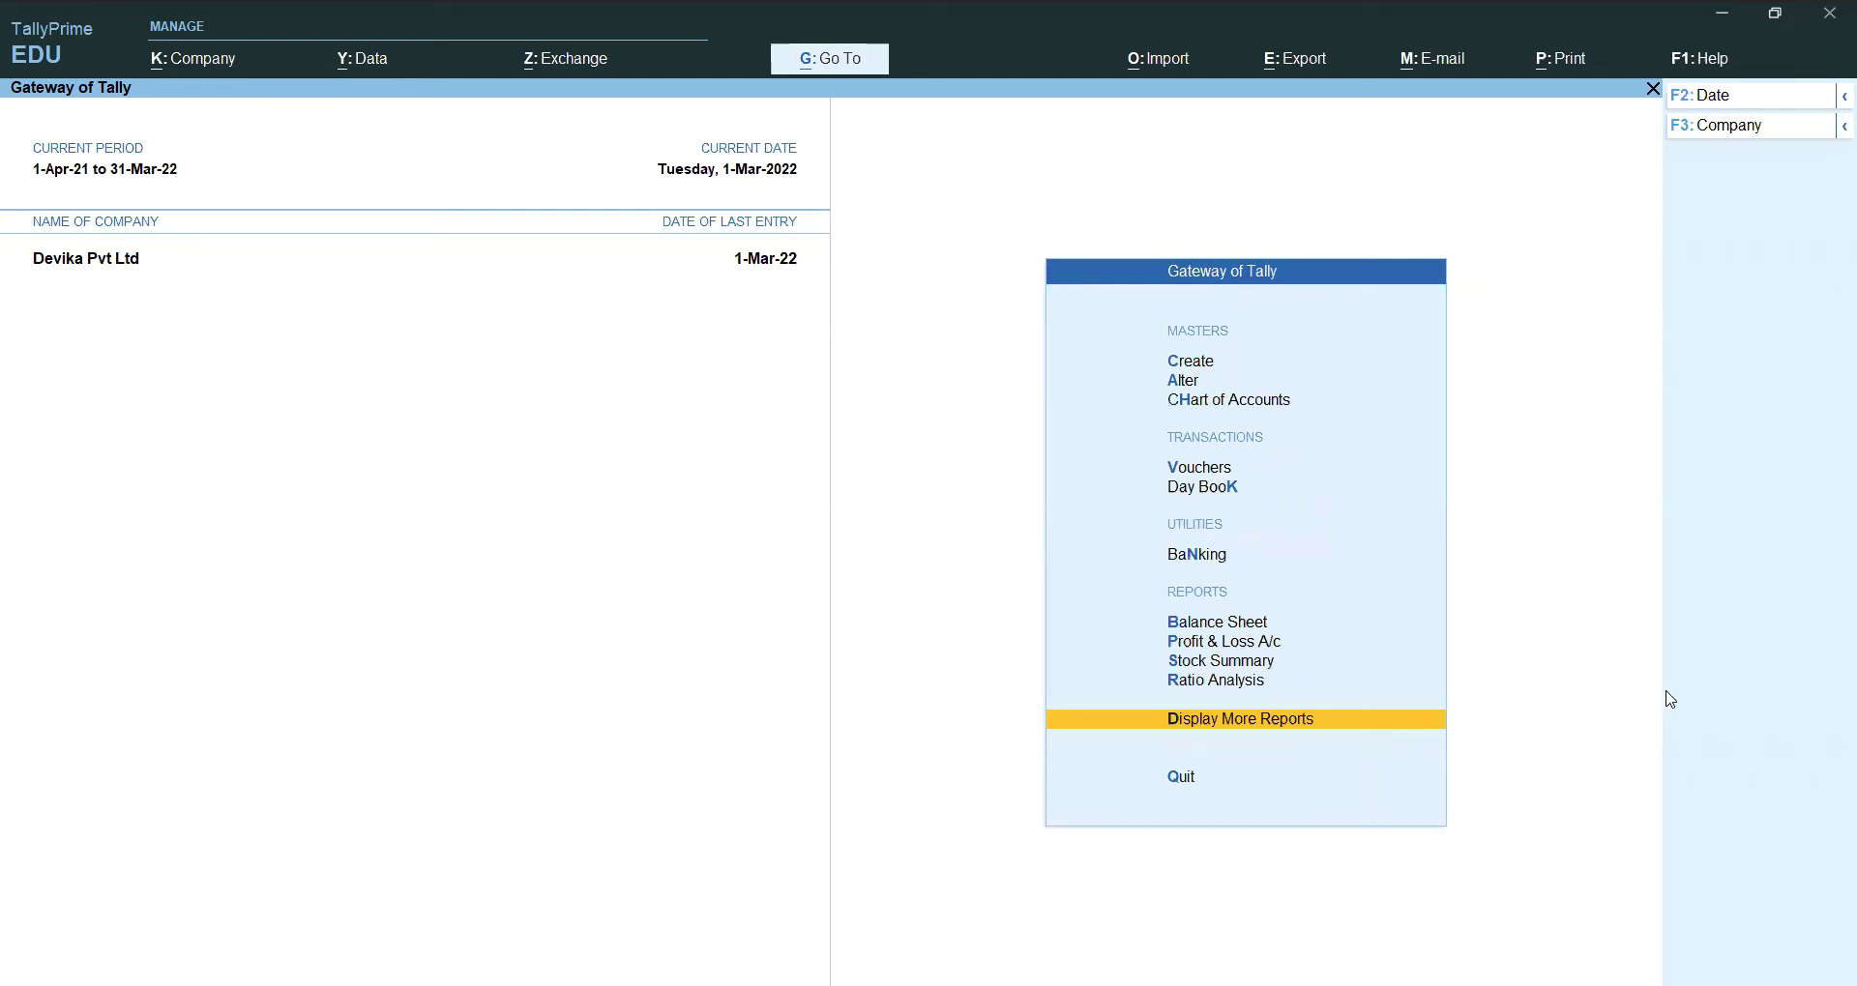
key("F11")
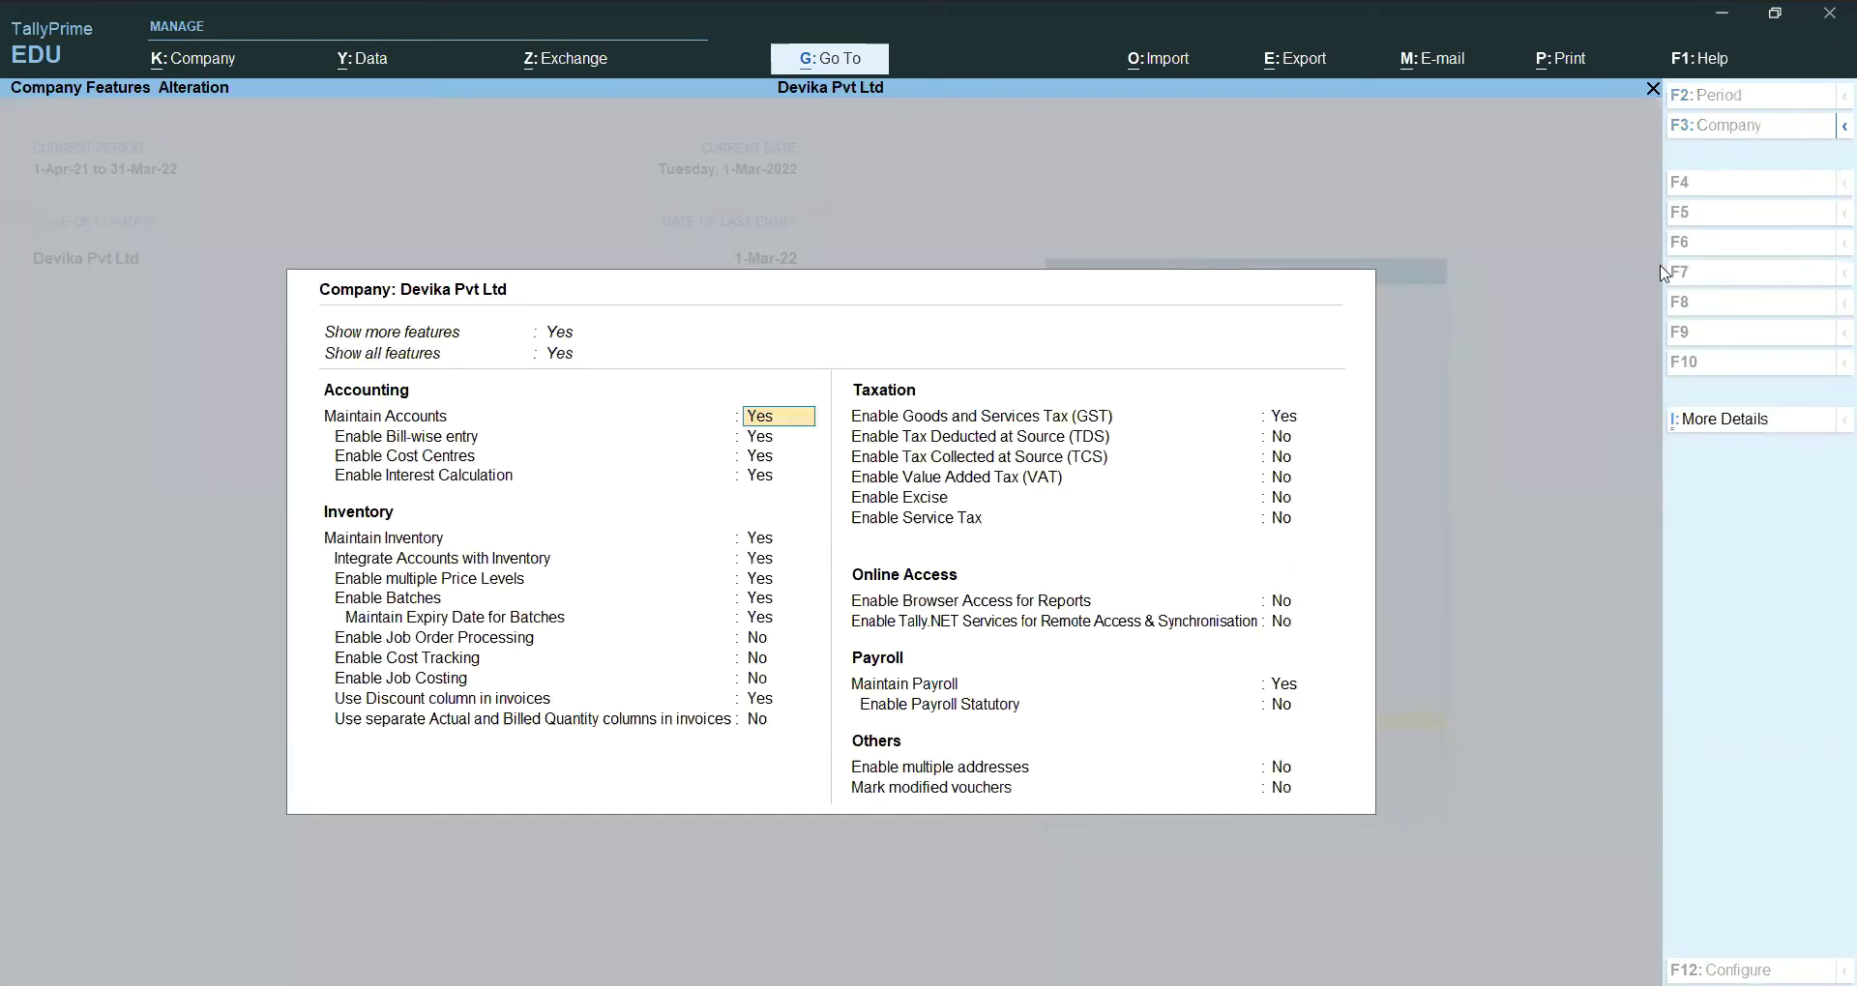
left_click(1292, 417)
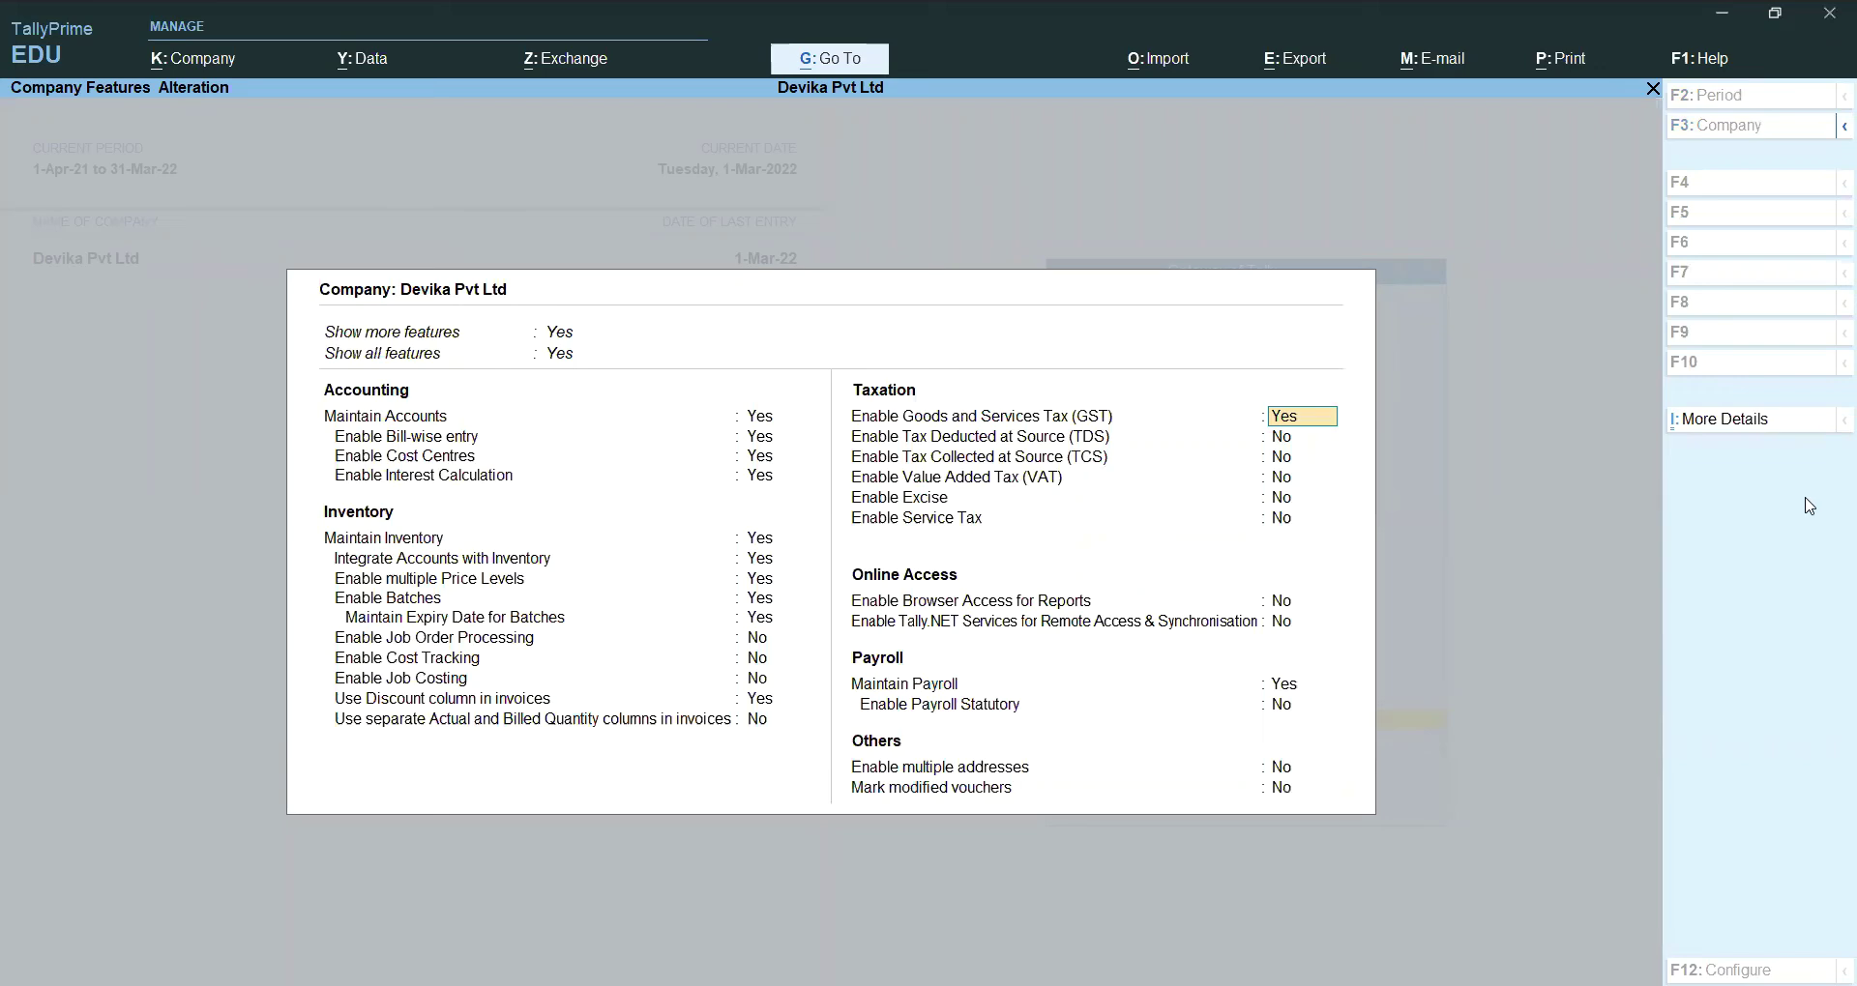
key("Return")
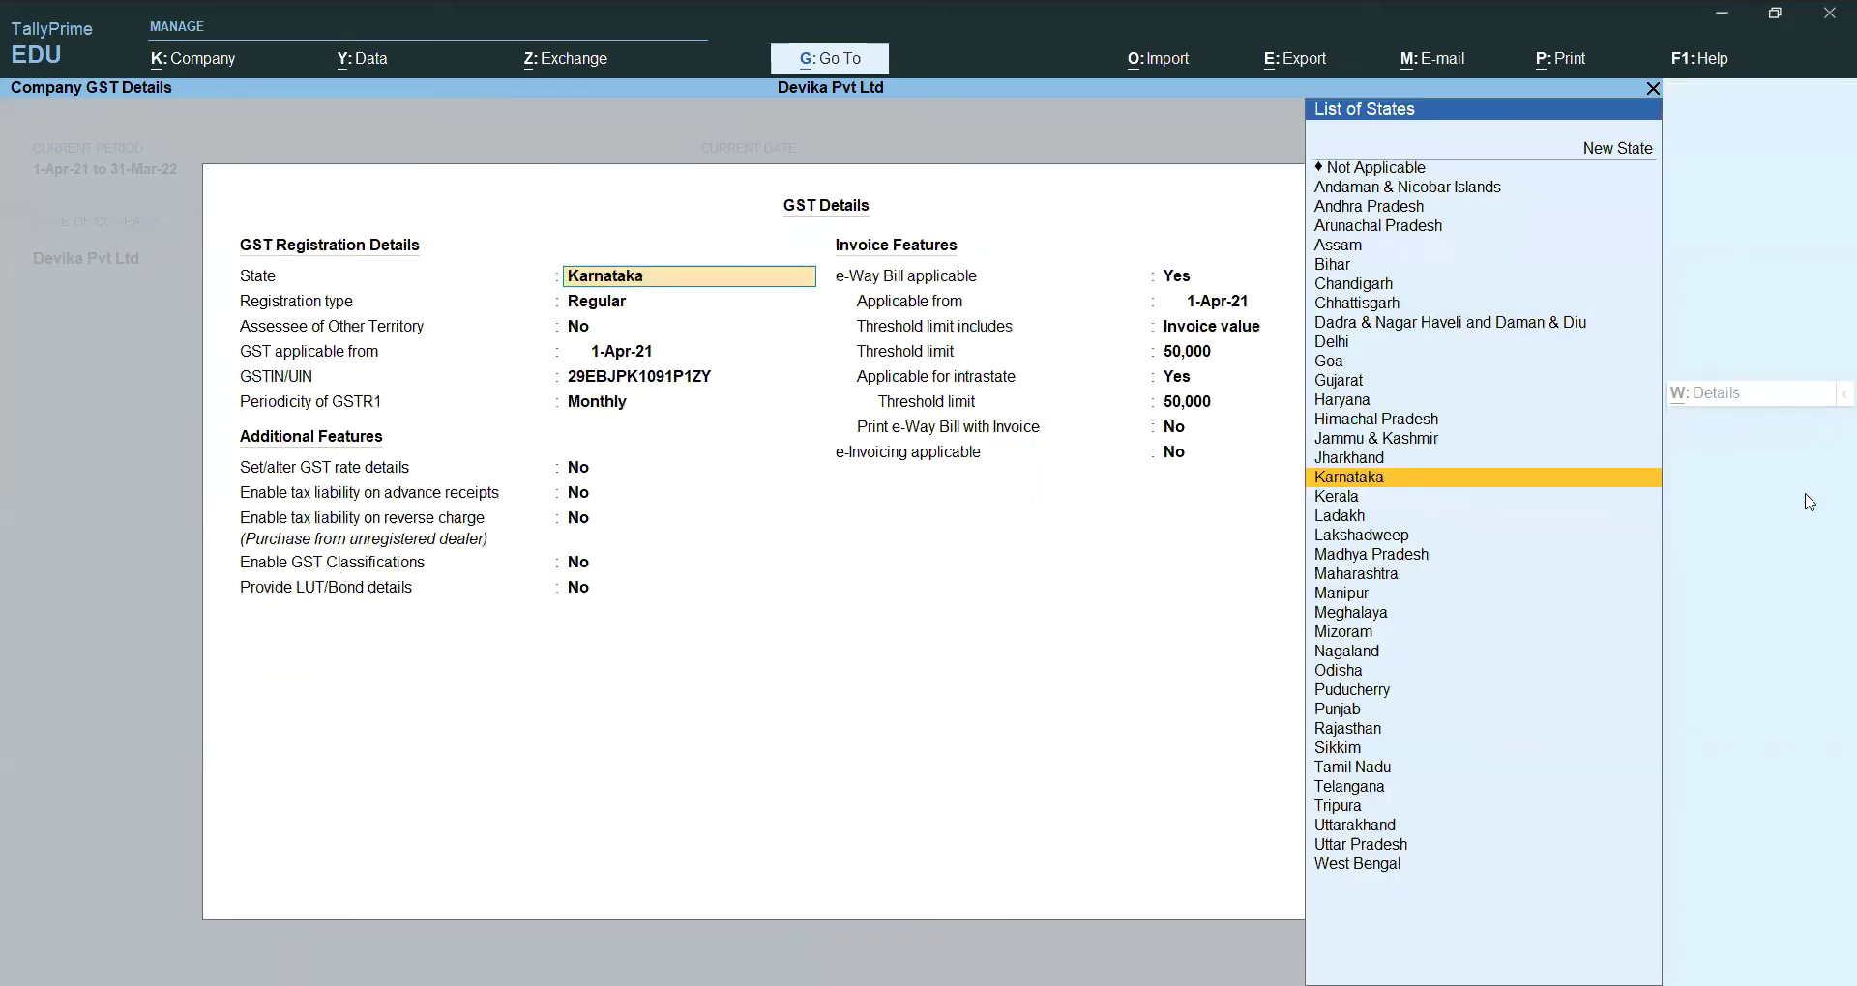
key("Return")
key("Return")
key("Return")
key("Return")
key("Return")
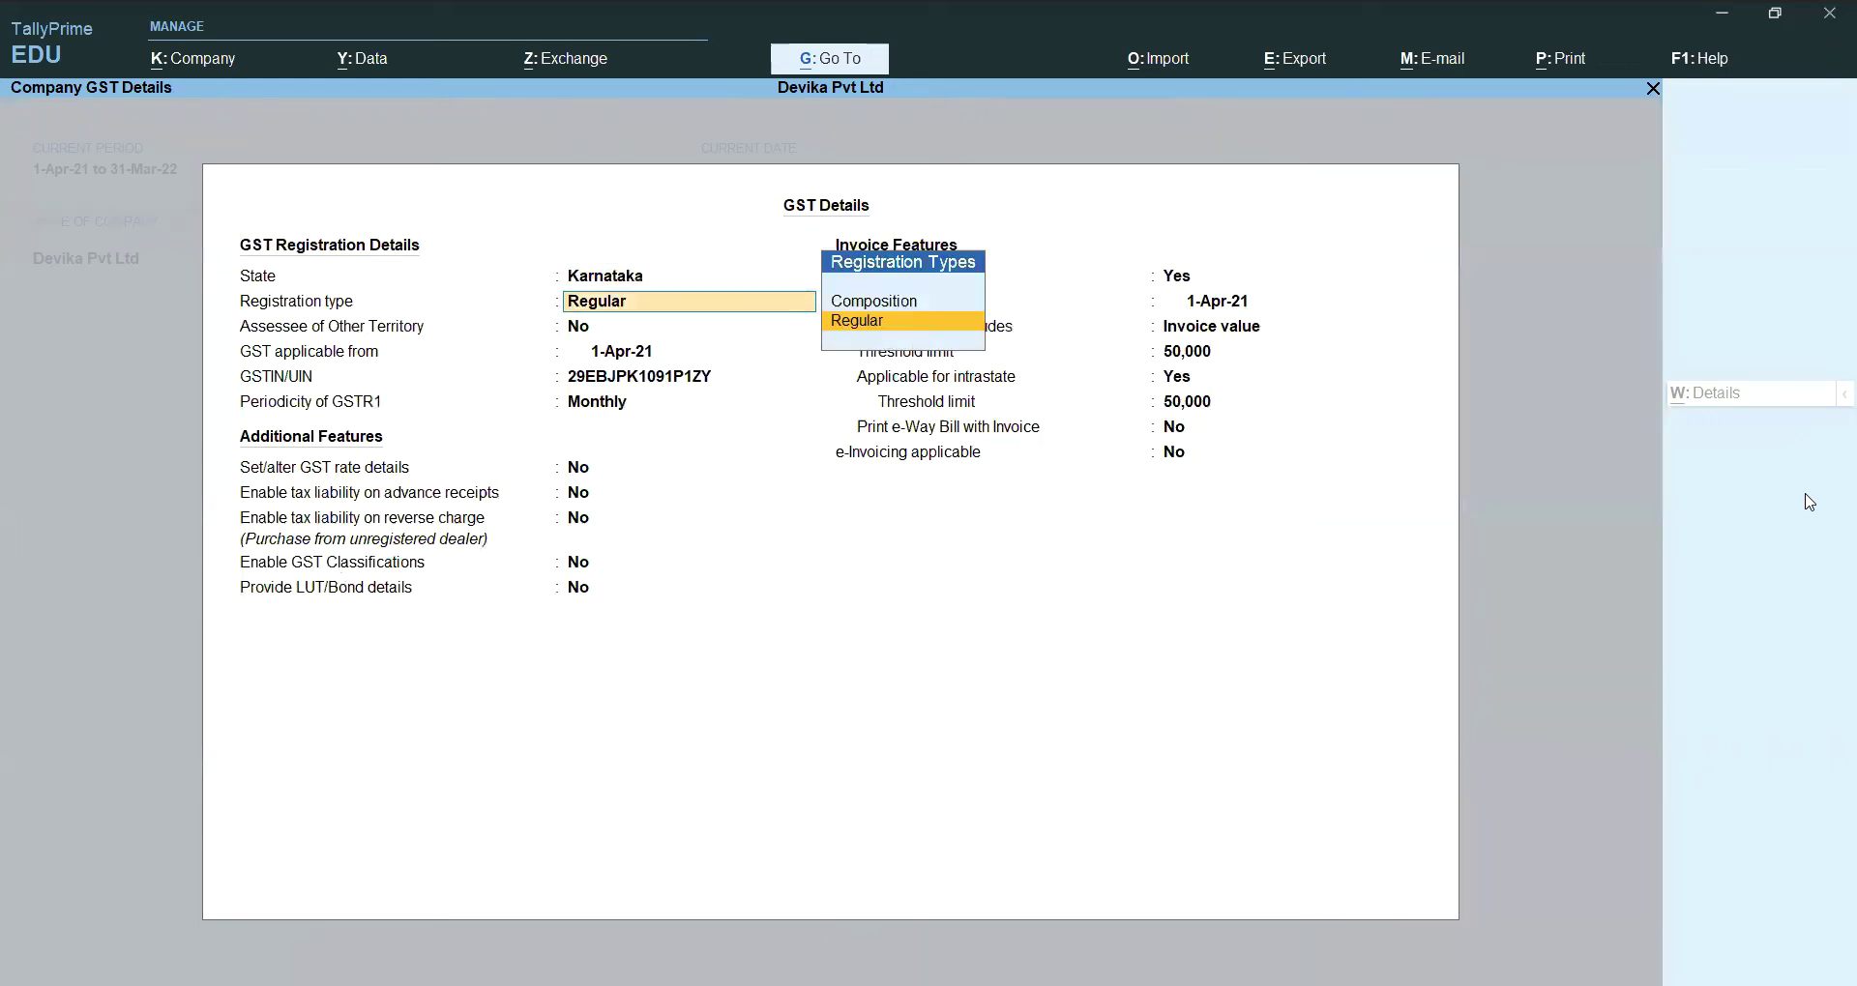
key("Return")
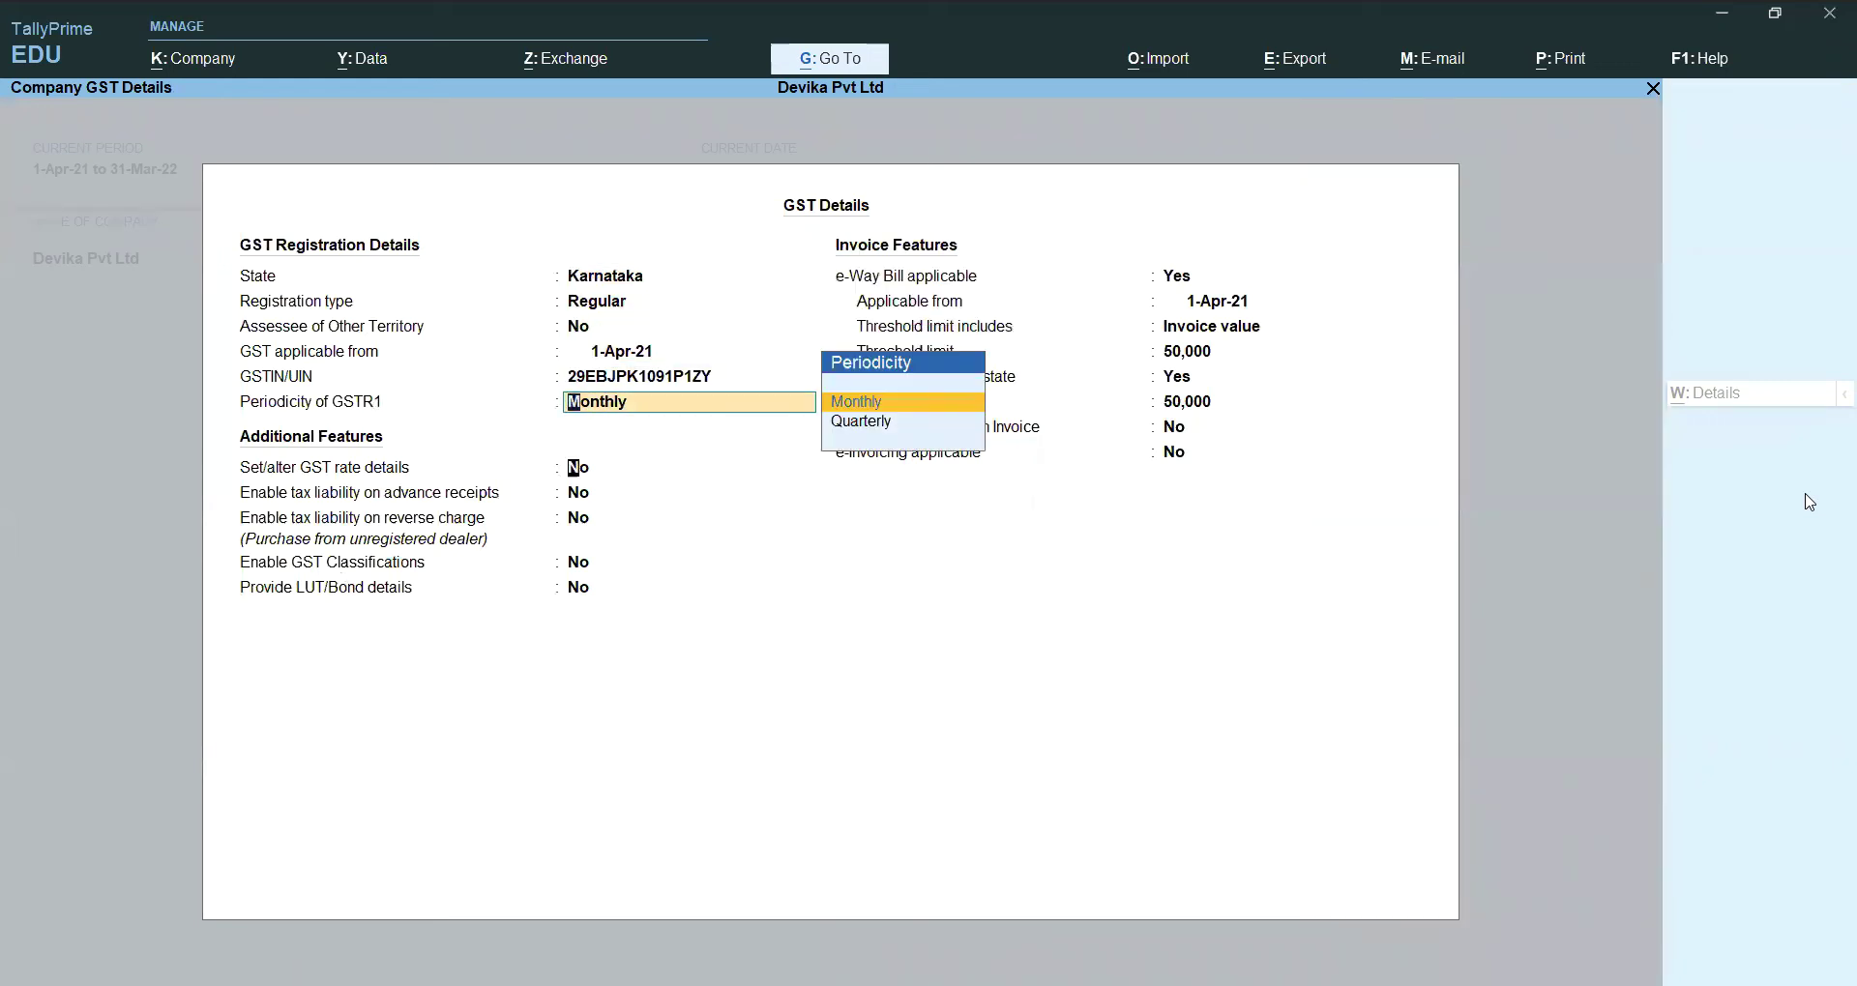
key("Return")
key("Return")
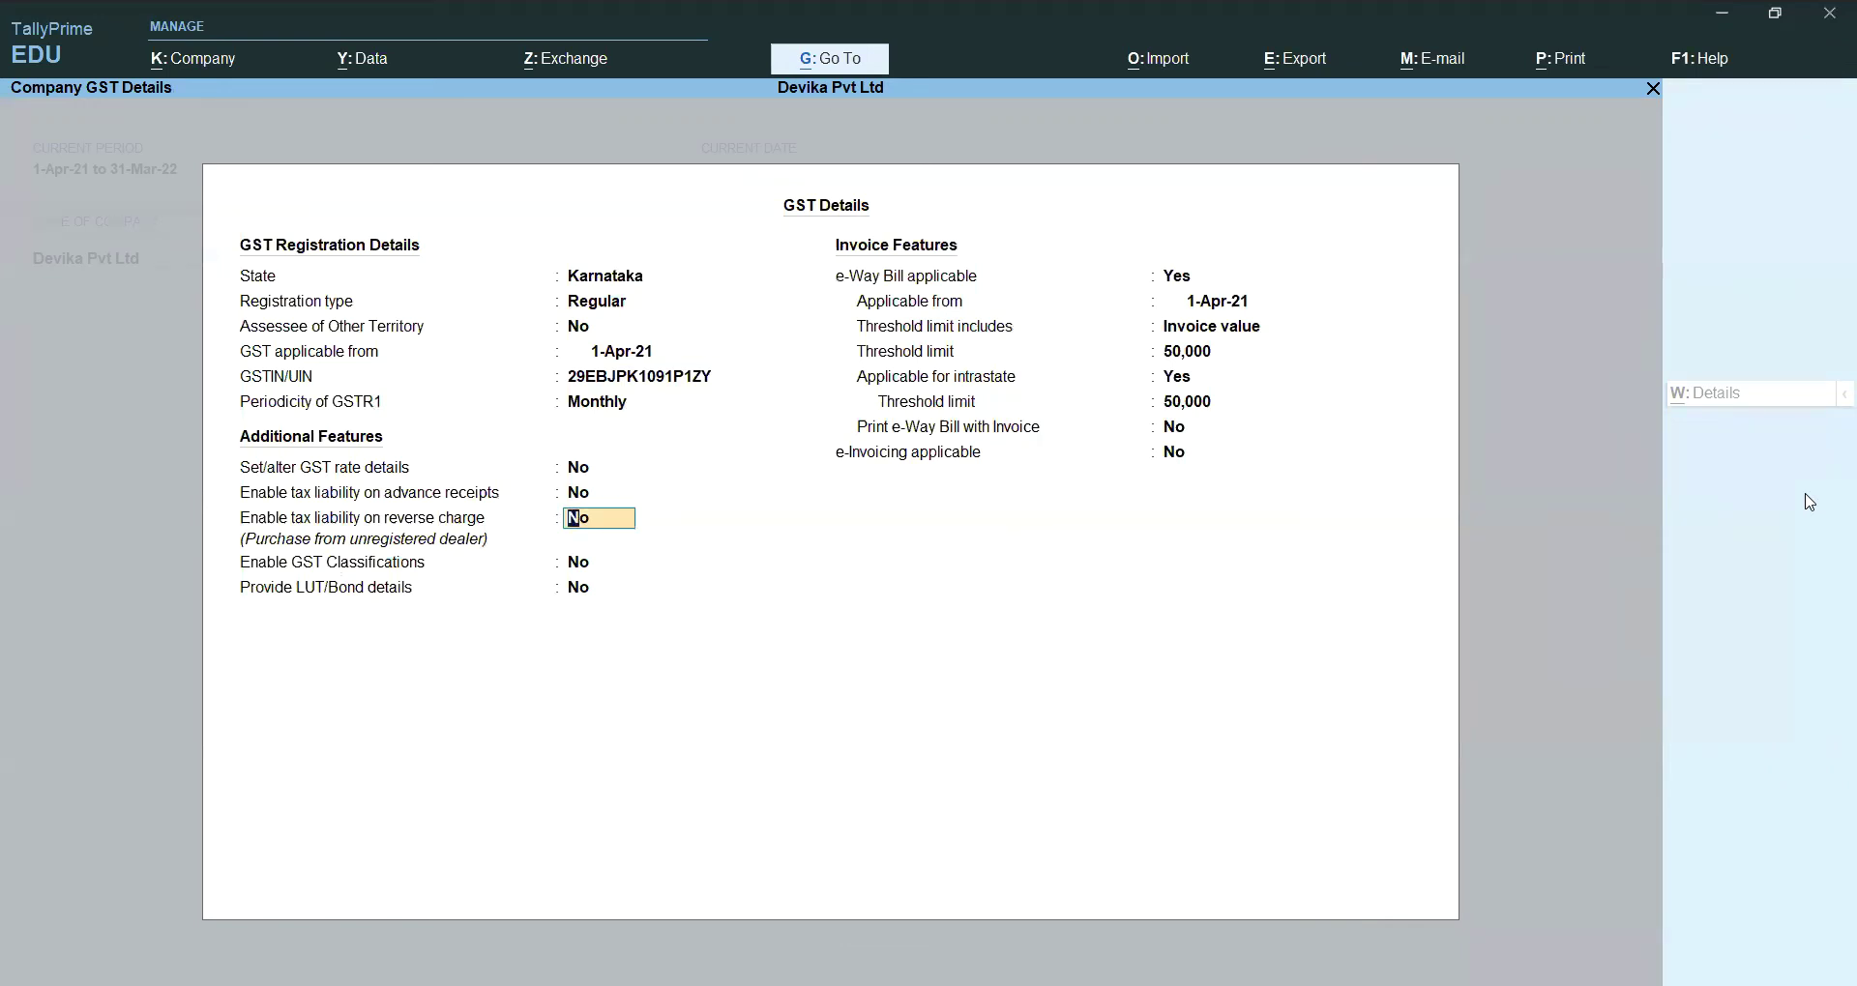
type("yes")
key("Return")
key("Return")
key("Return")
key("Return")
key("Return")
key("Return")
key("Return")
key("Return")
key("Return")
key("Return")
key("Return")
key("Return")
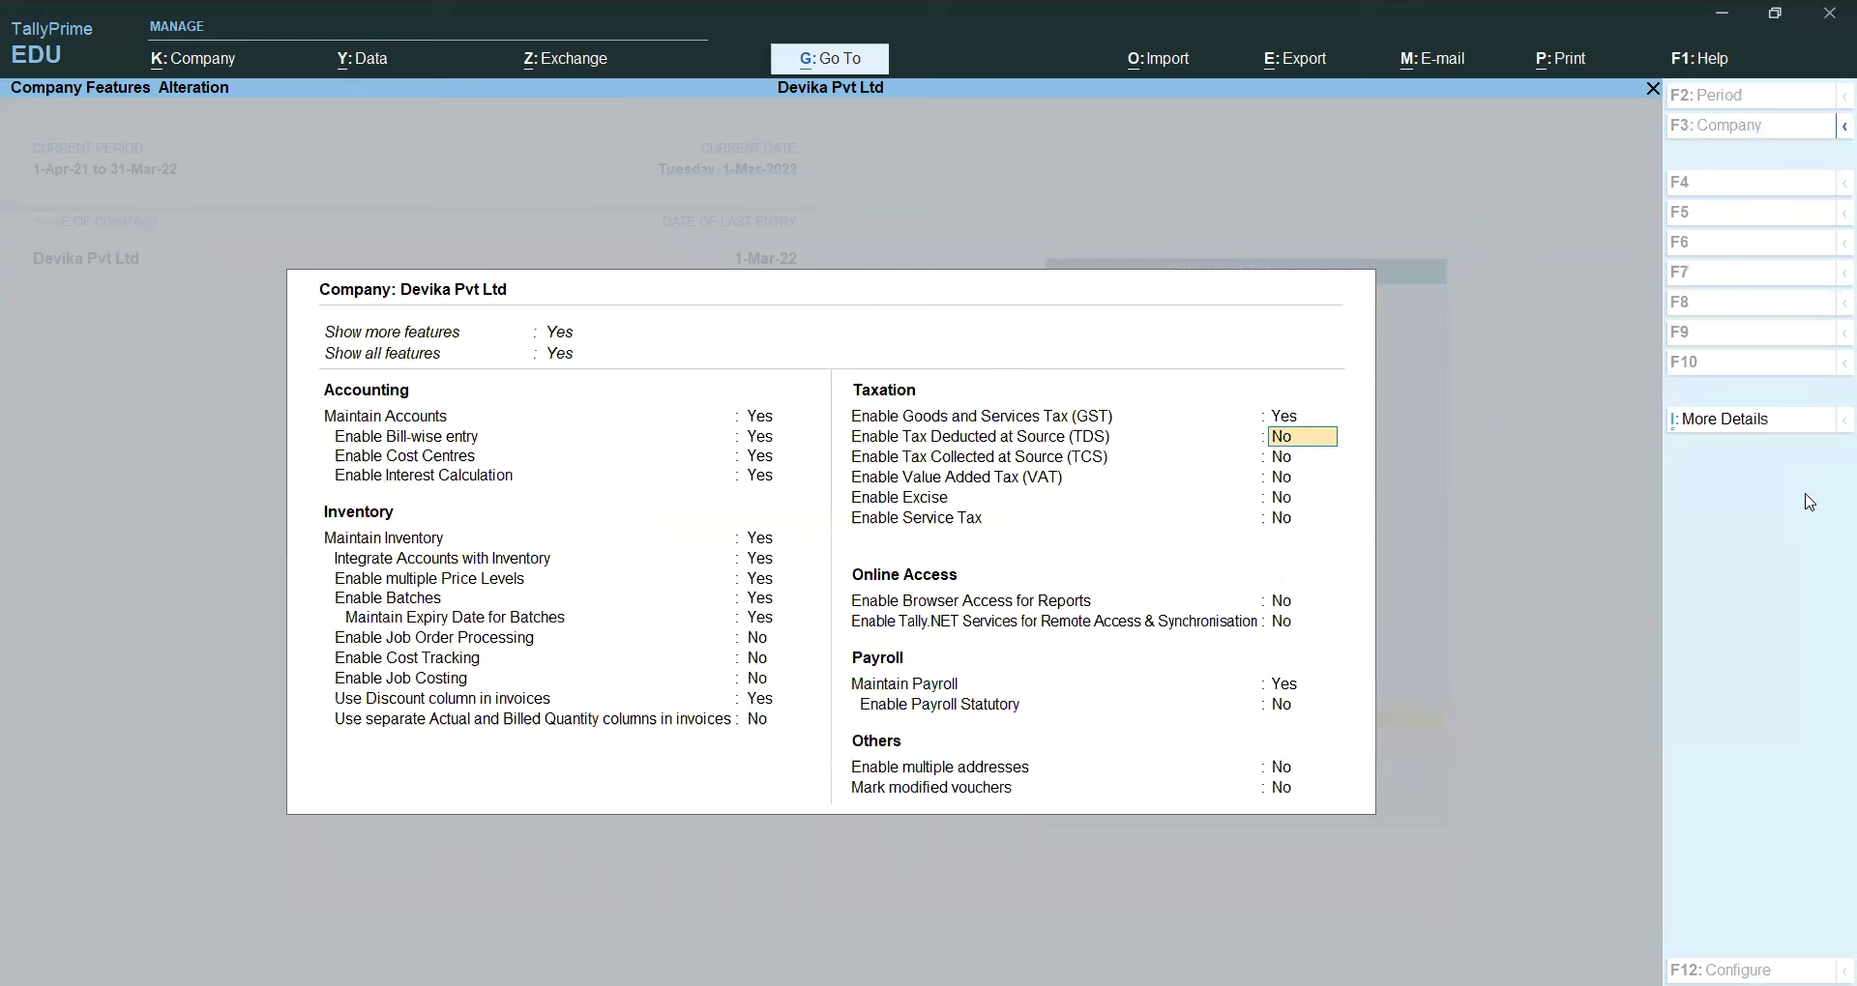
key("ctrl+a")
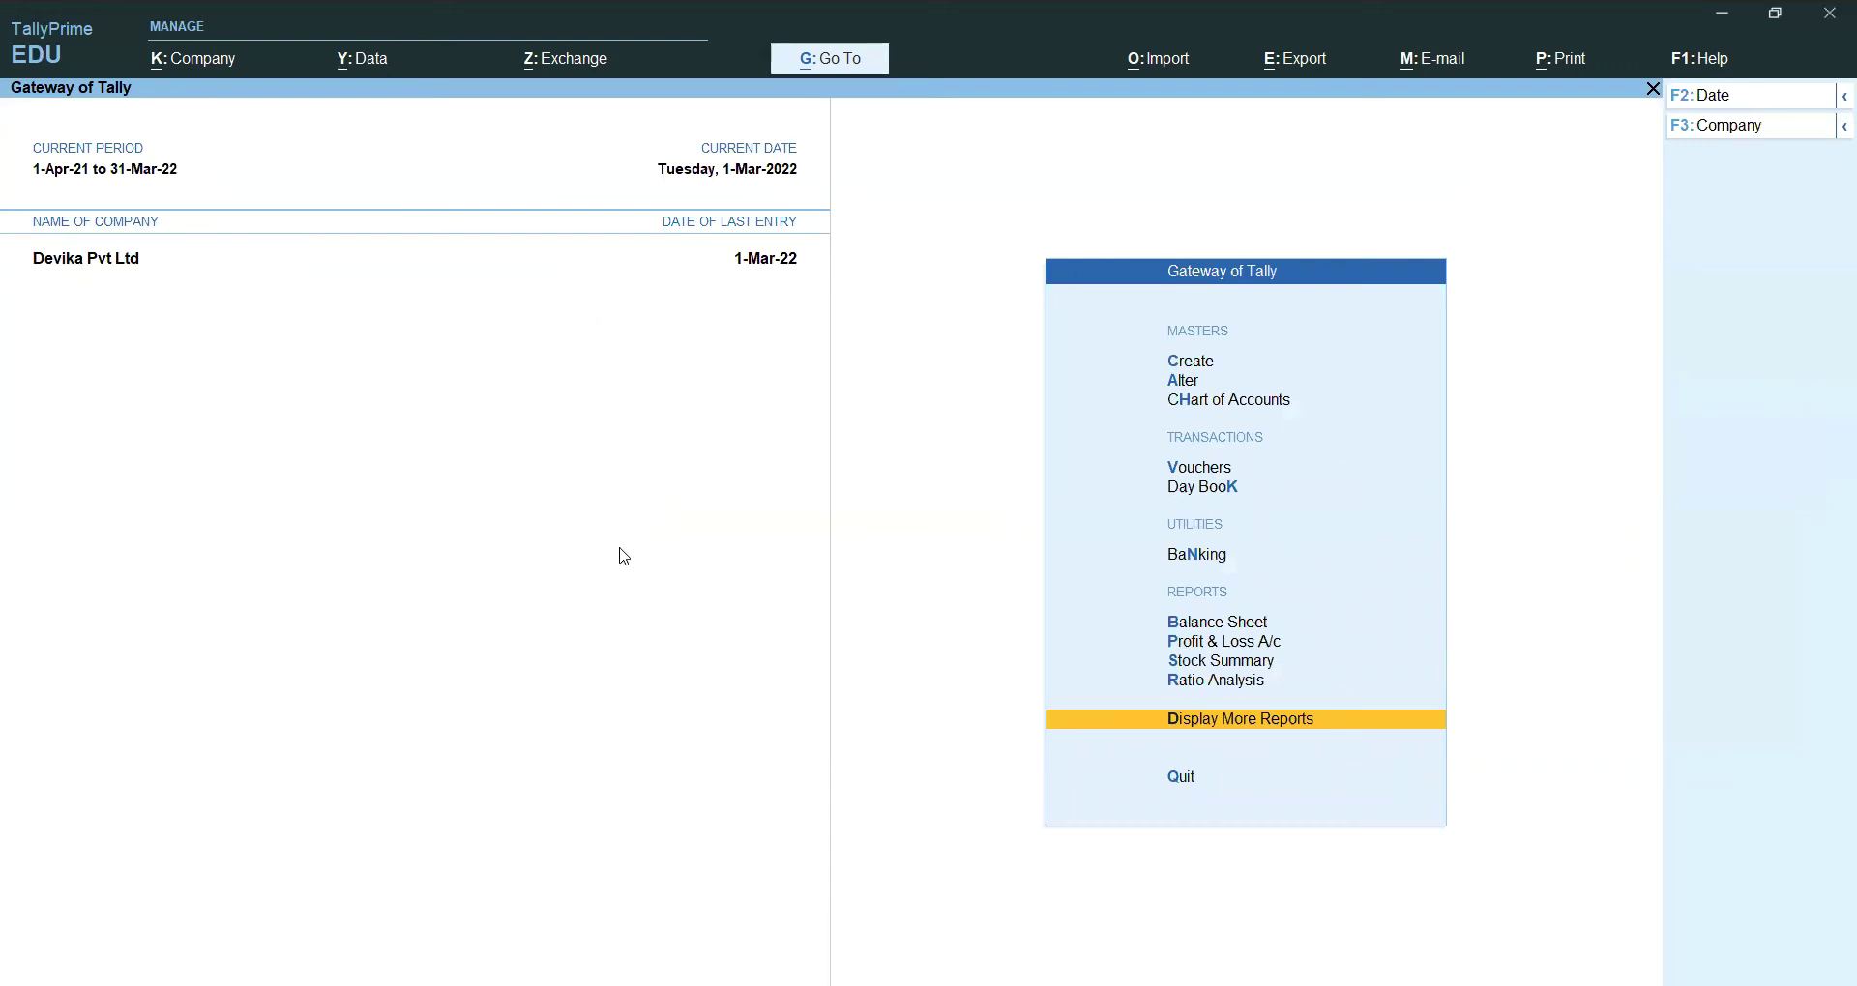
Step: Create and save the Balaji Stores ledger under Sundry Creditors with registration type Unregistered
left_click(1204, 372)
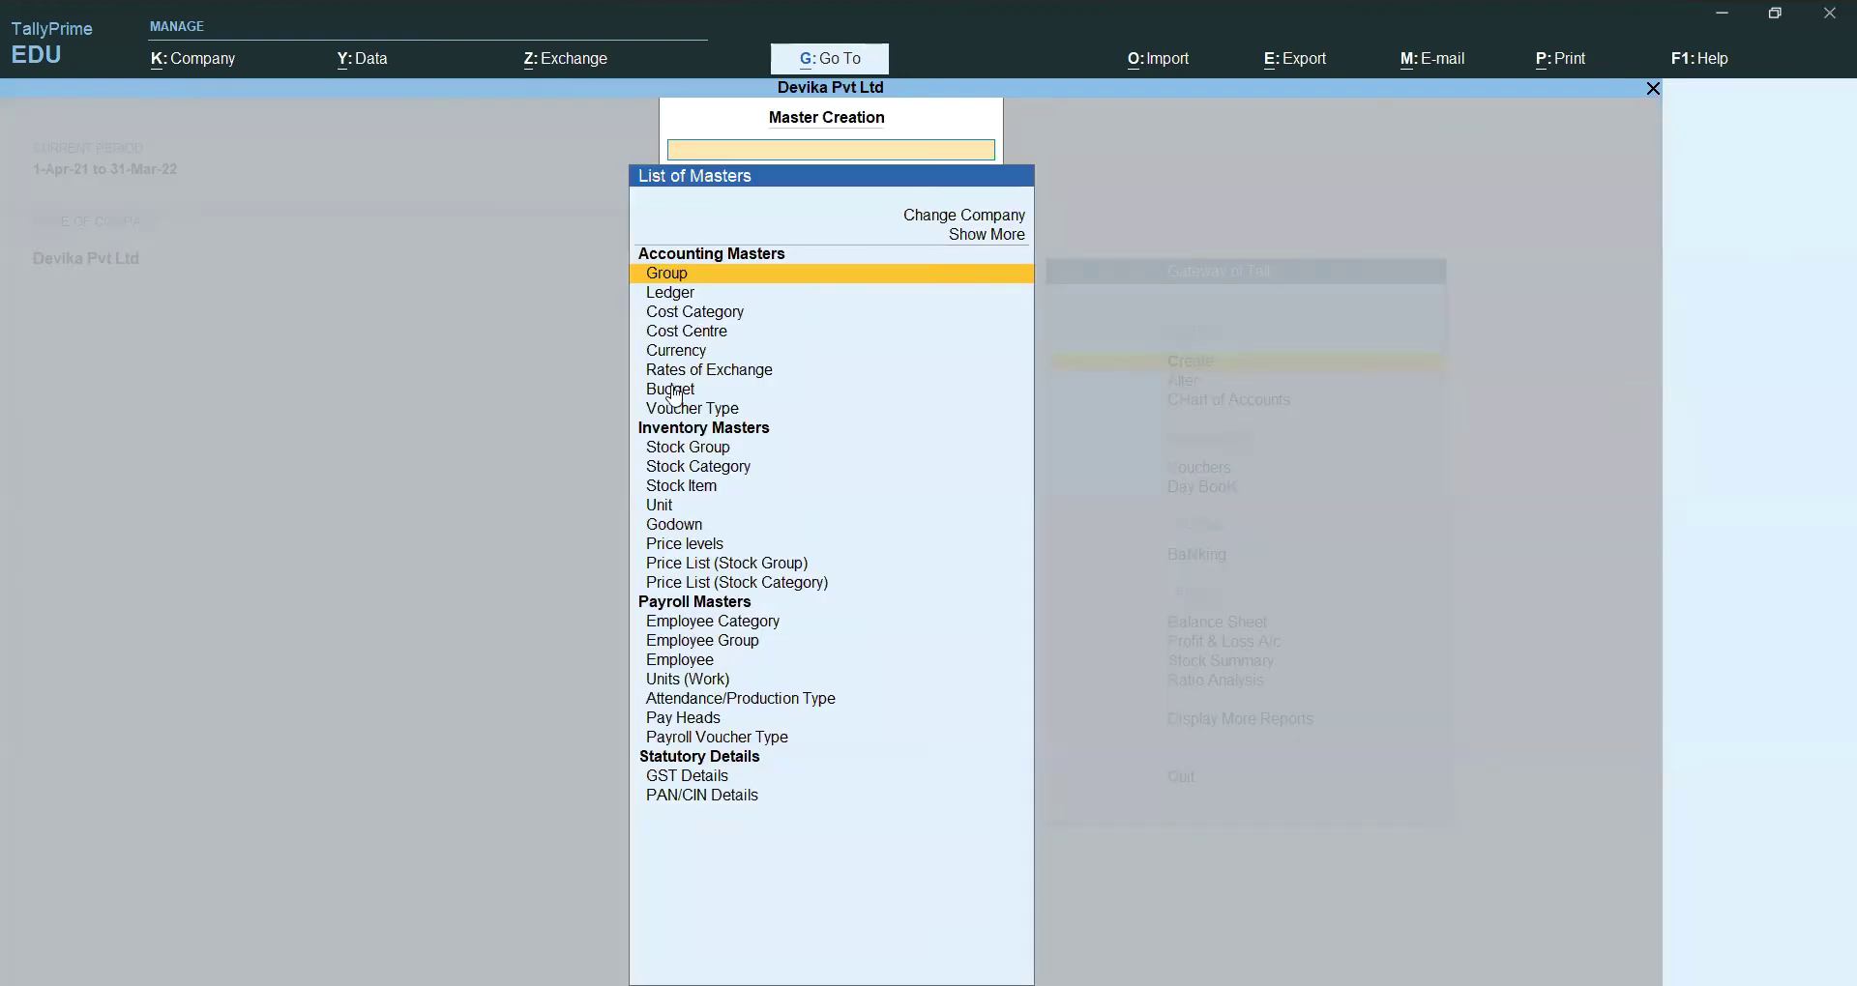
left_click(675, 296)
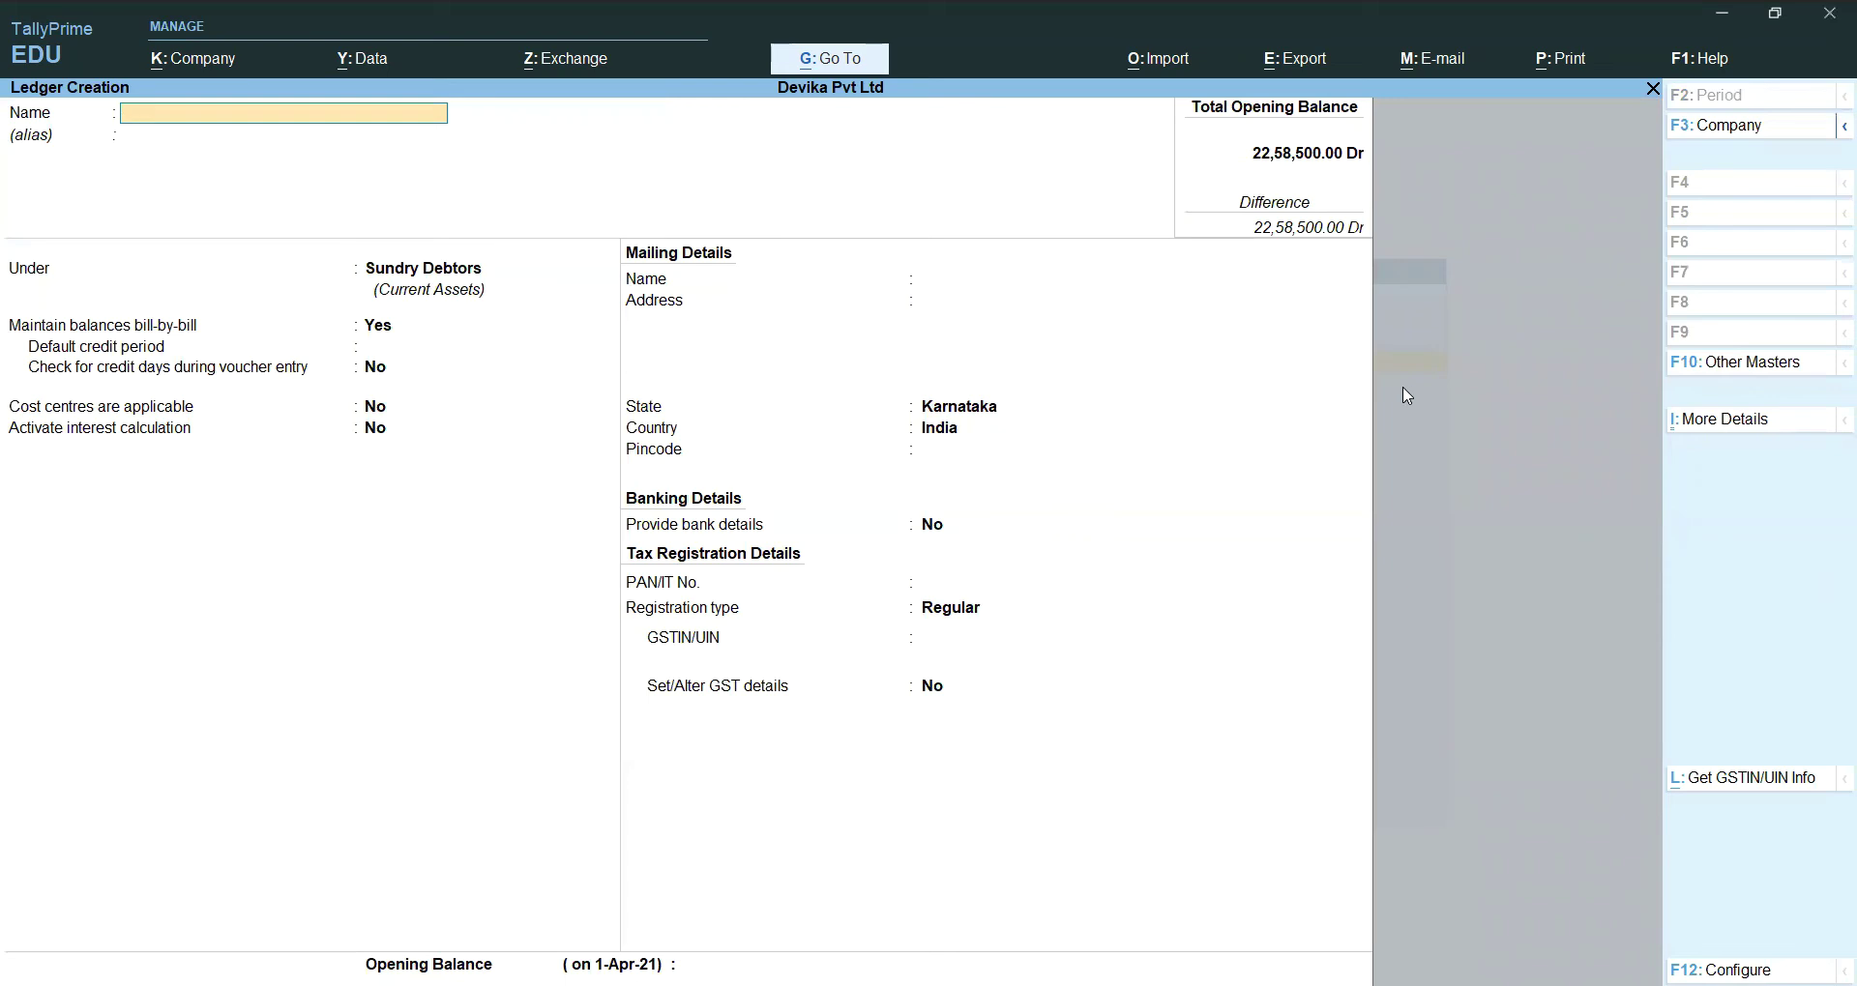
type("Balaji Stores")
key("Return")
key("Return")
type("sundry c")
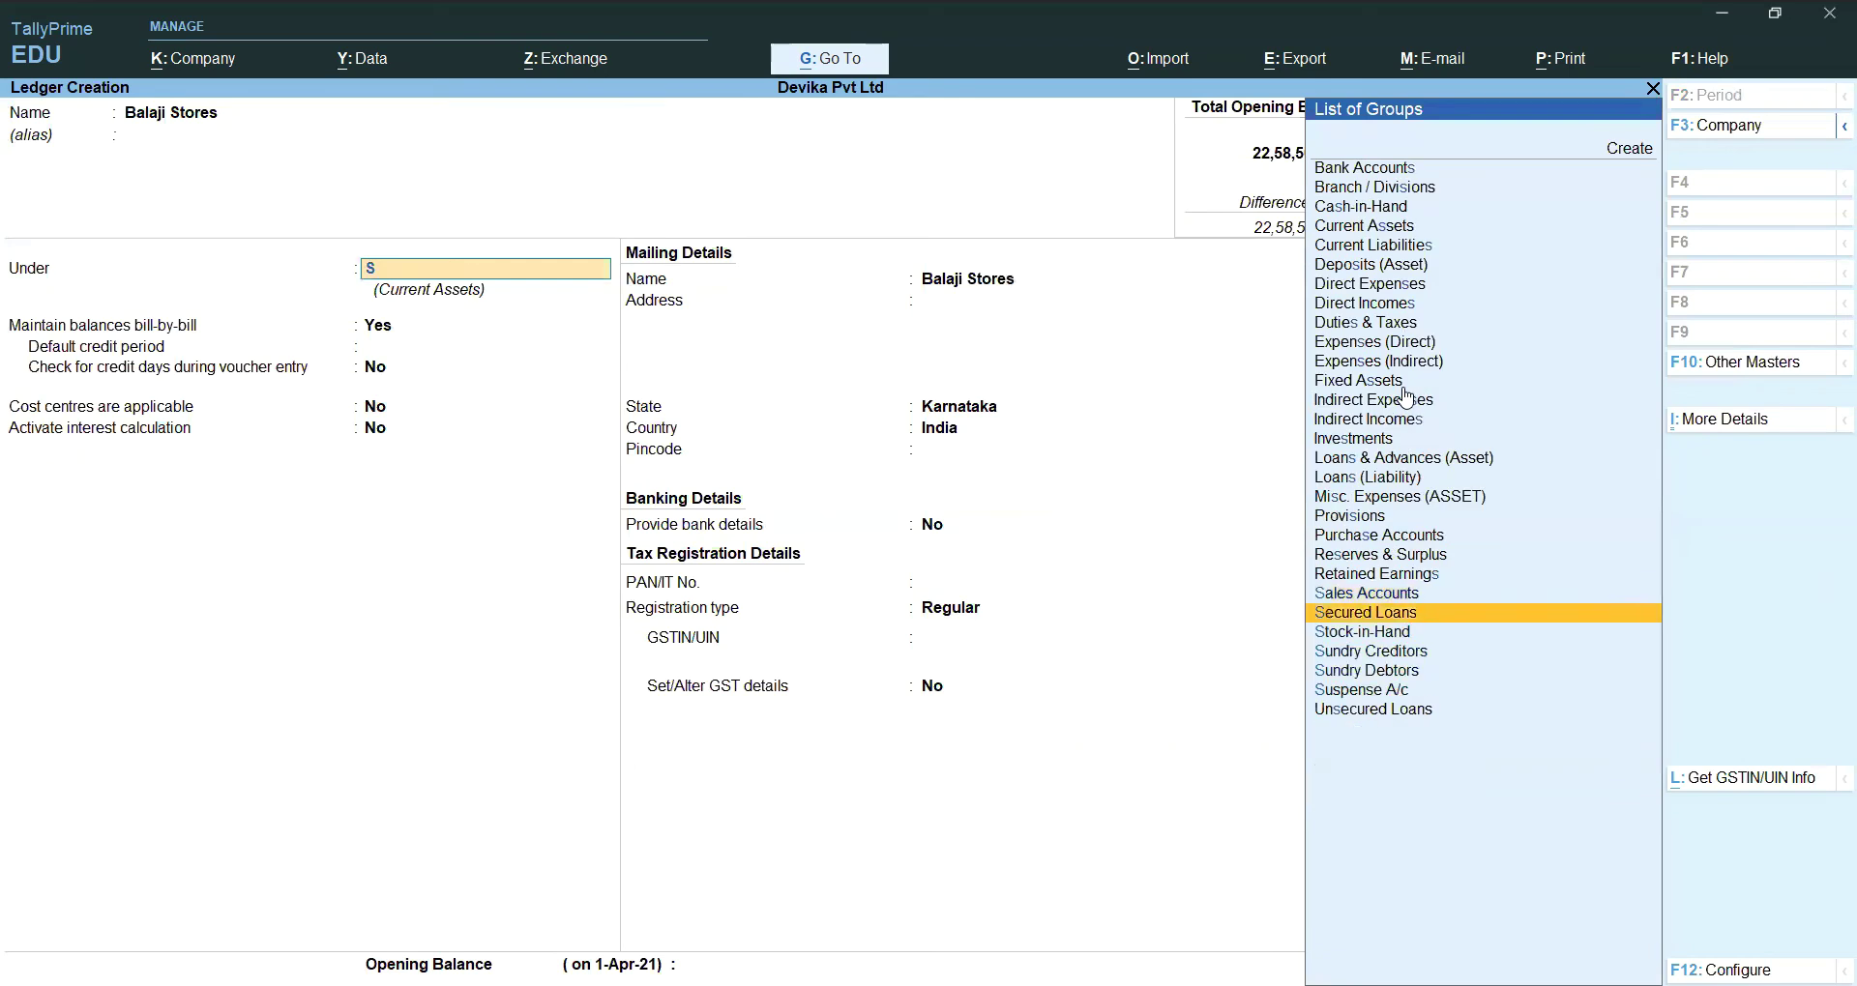
key("Return")
key("Return")
key("Return")
key("Return")
key("Return")
key("Return")
key("Return")
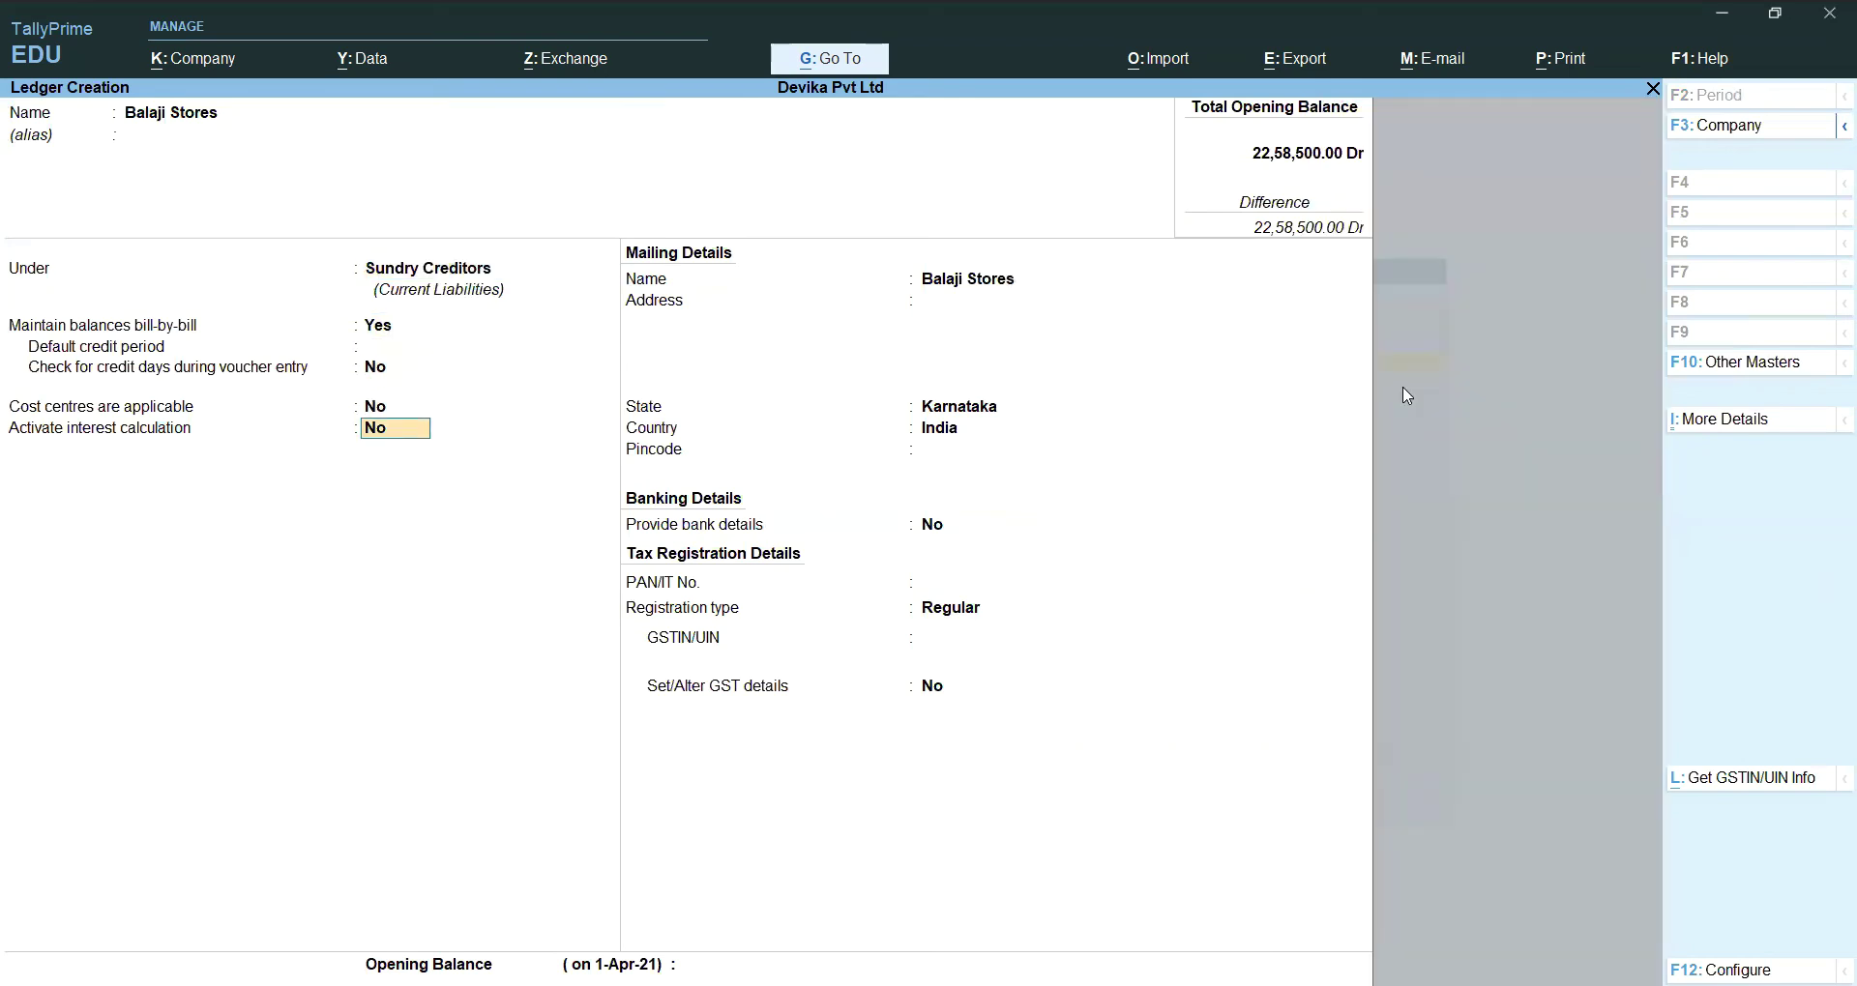
key("Return")
key("Return")
key("Return")
key("Return")
key("Return")
key("Return")
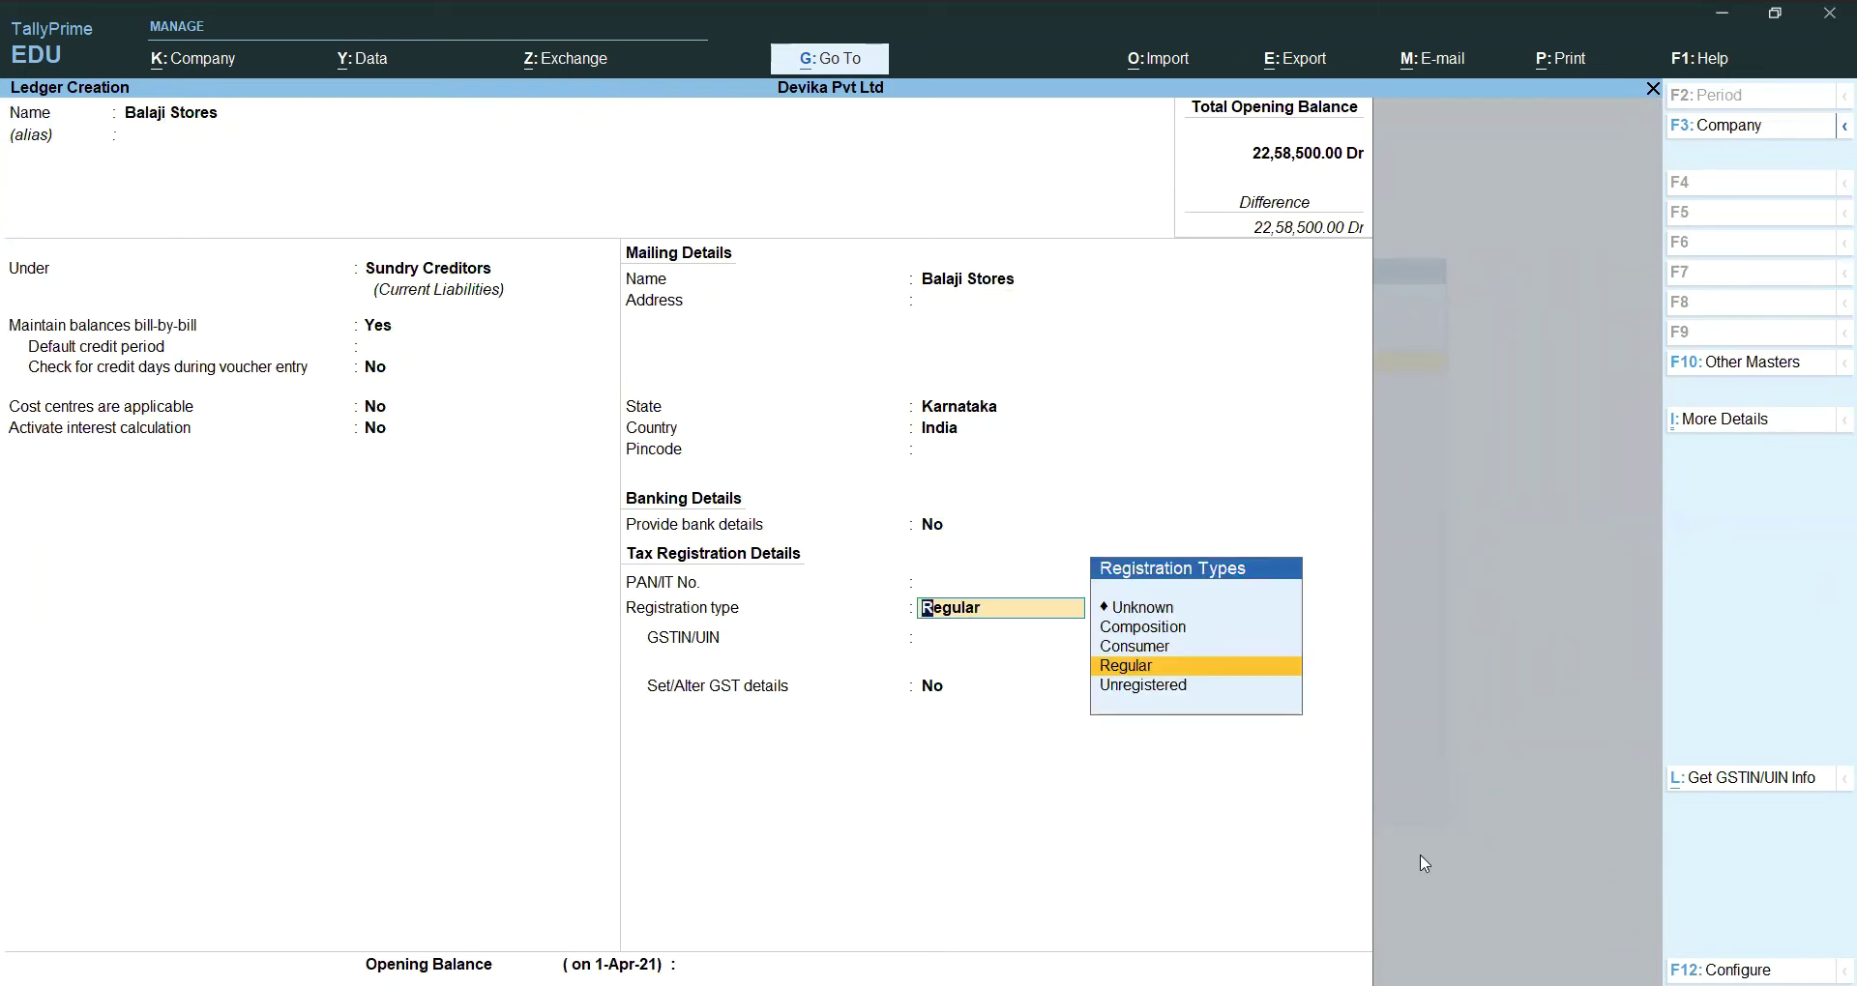
key("Down")
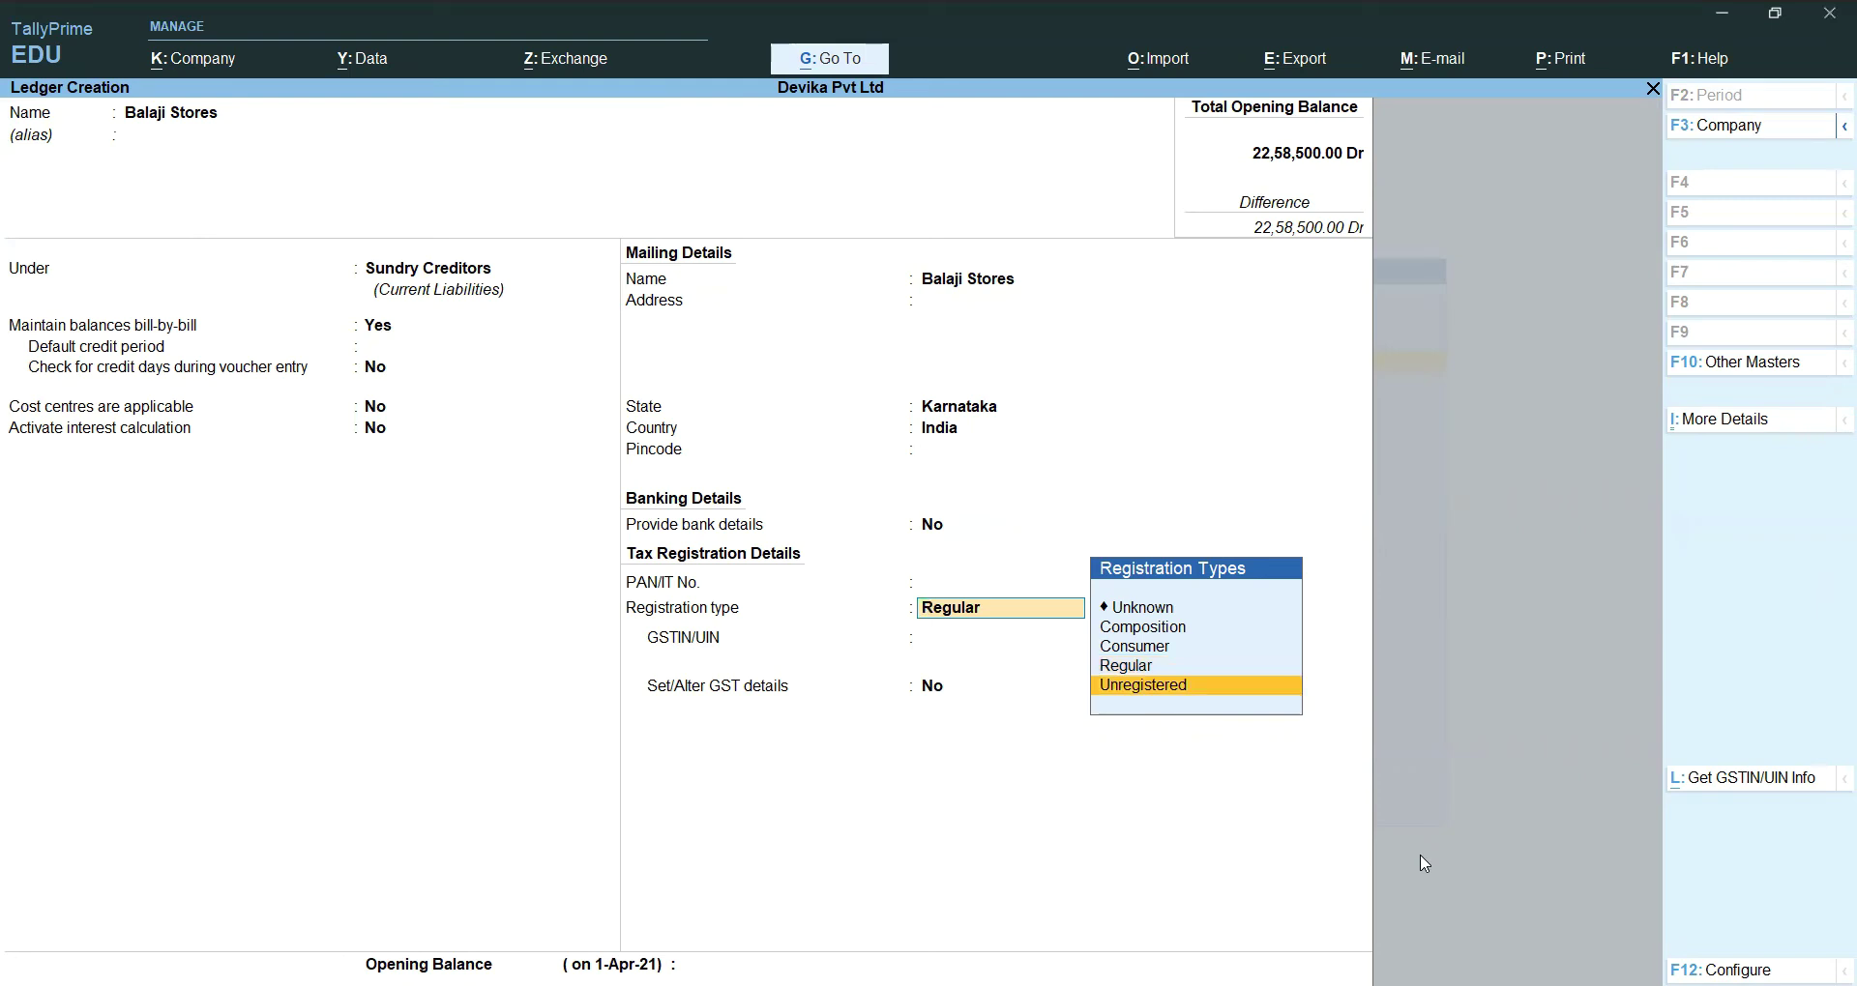
key("Return")
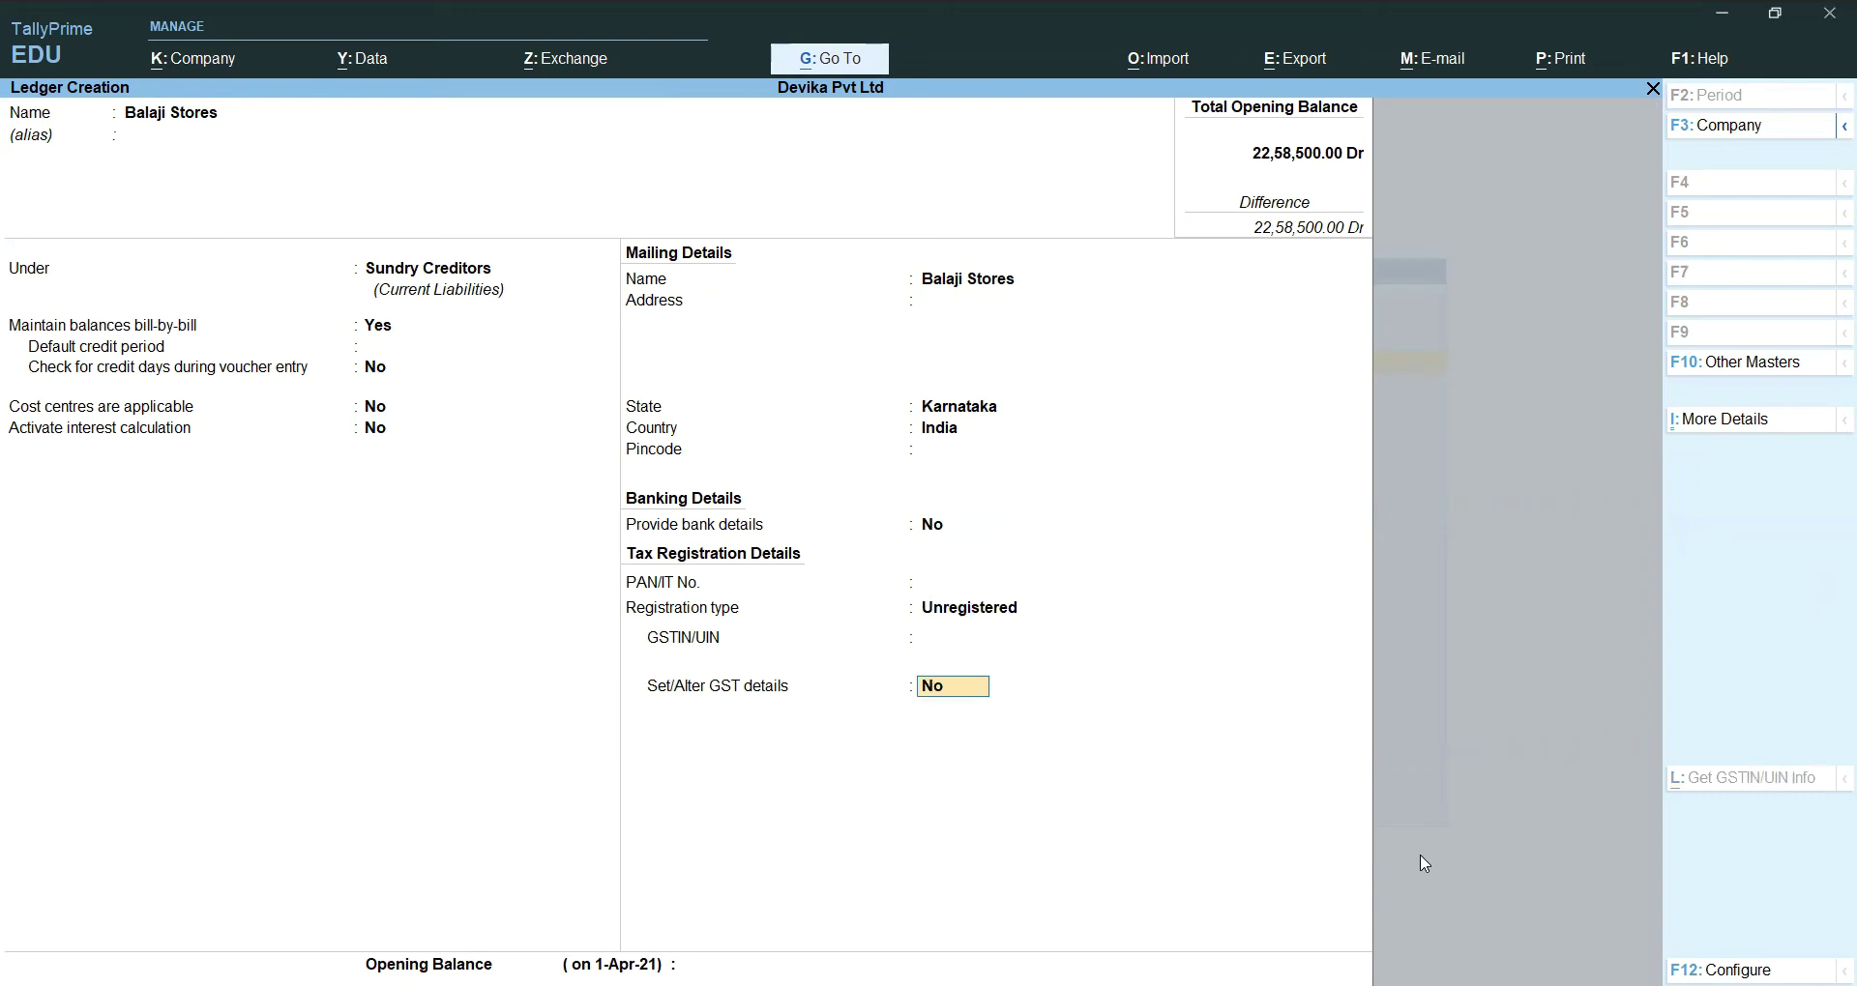
key("Return")
key("Return")
key("Return")
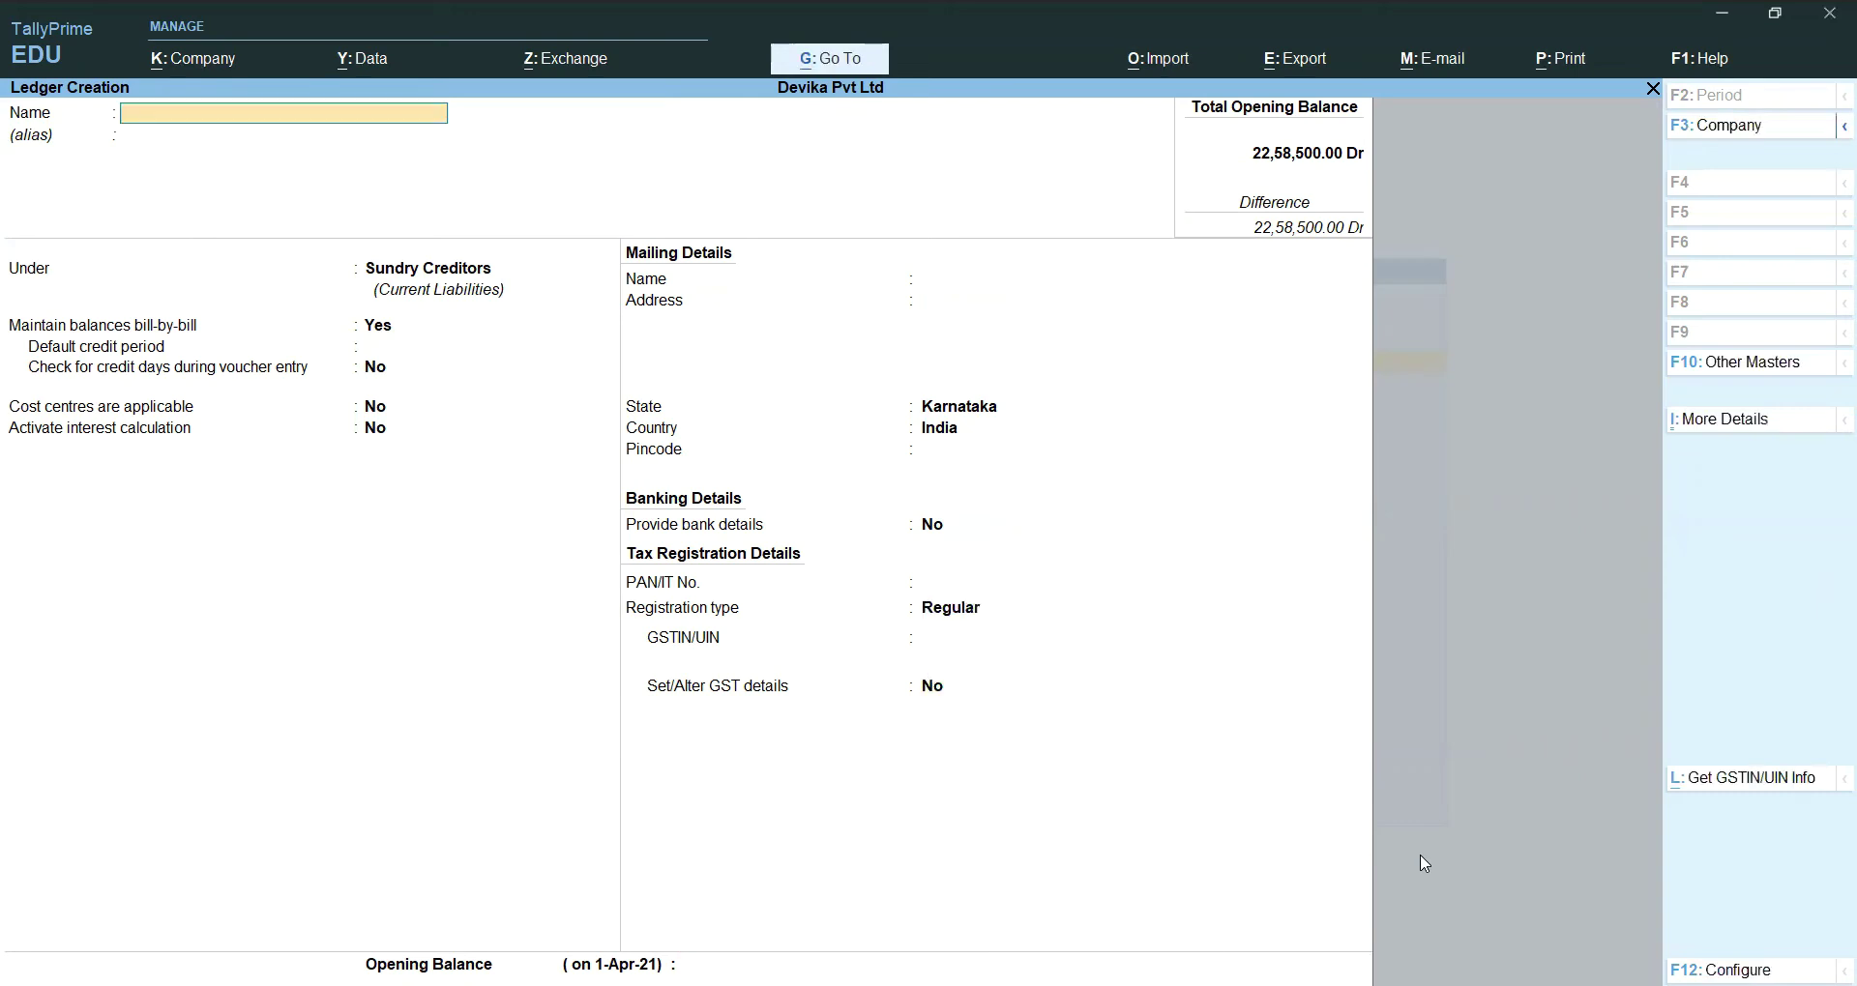
key("Escape")
key("Return")
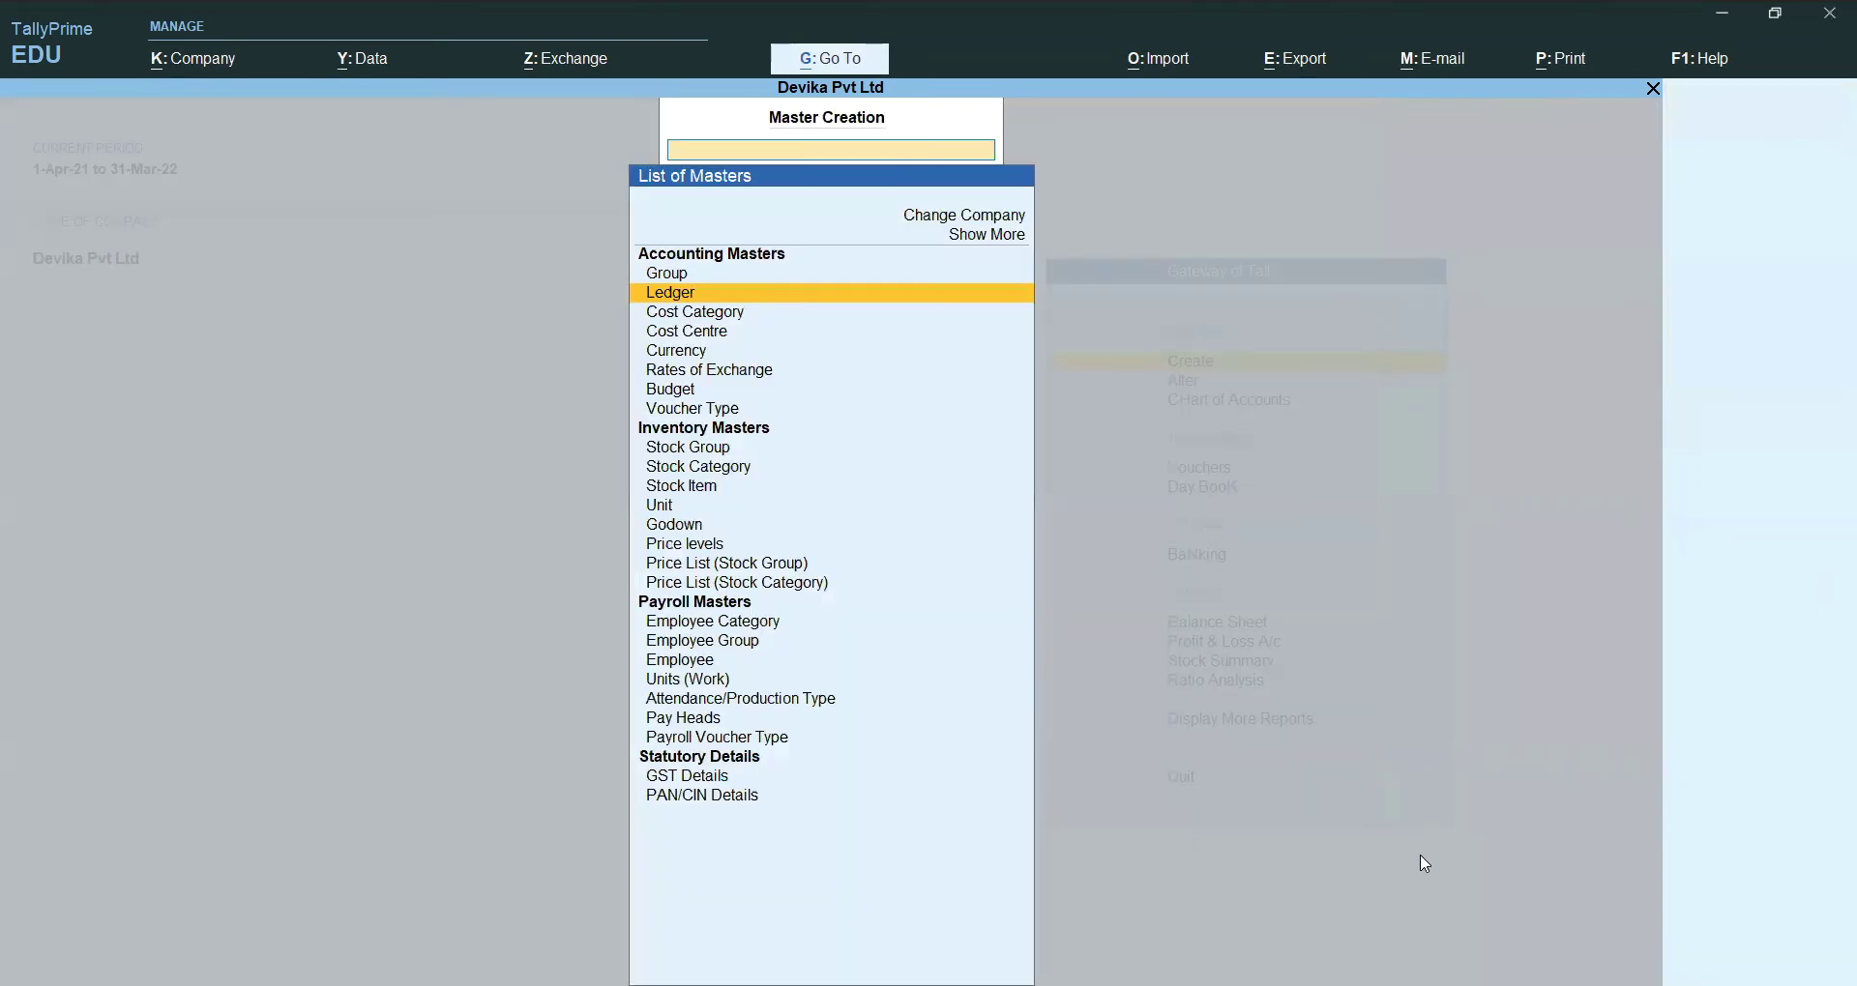
Step: Start a new stock item named Note Books from the list of masters
key("Down")
key("Down")
key("Down")
key("Down")
key("Down")
key("Down")
key("Down")
key("Down")
key("Down")
key("Down")
key("Down")
key("Down")
key("Down")
key("Down")
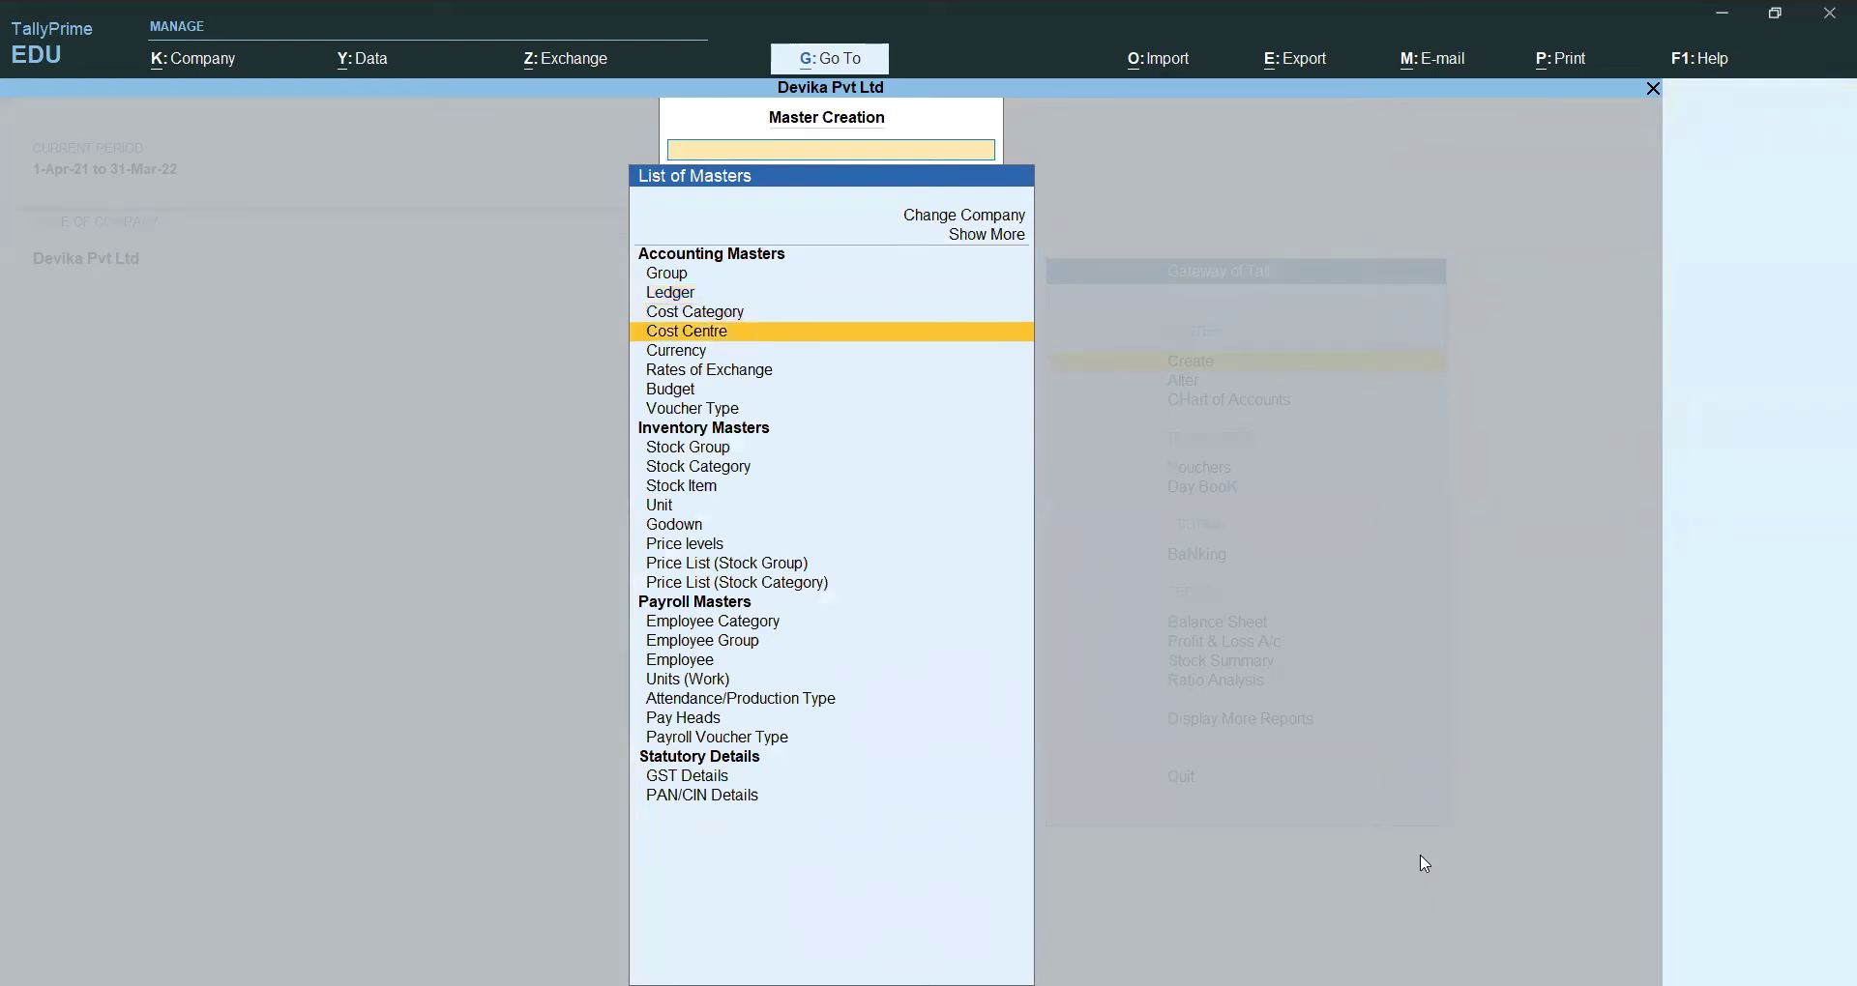
key("Down")
key("Down")
key("Down")
key("Down")
key("Down")
key("Up")
key("Up")
key("Up")
key("Up")
key("Up")
key("Up")
key("Up")
key("Up")
key("Up")
key("Up")
key("Up")
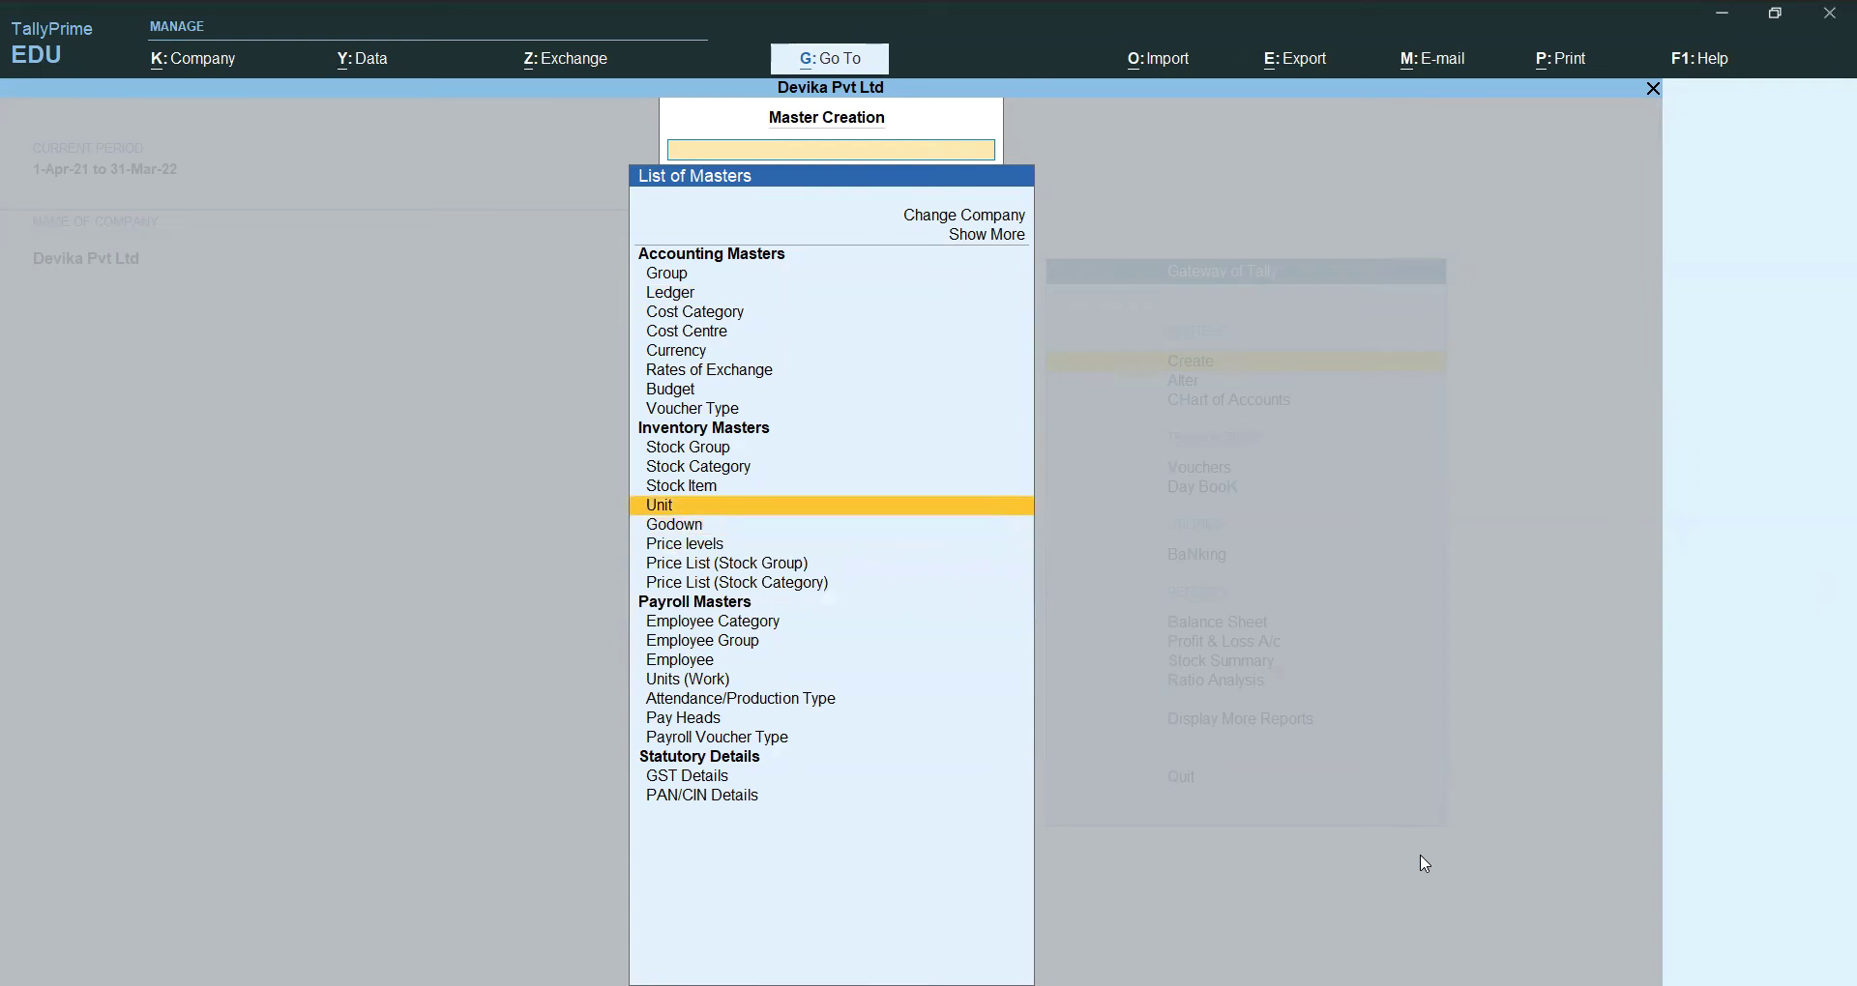
key("Down")
key("Return")
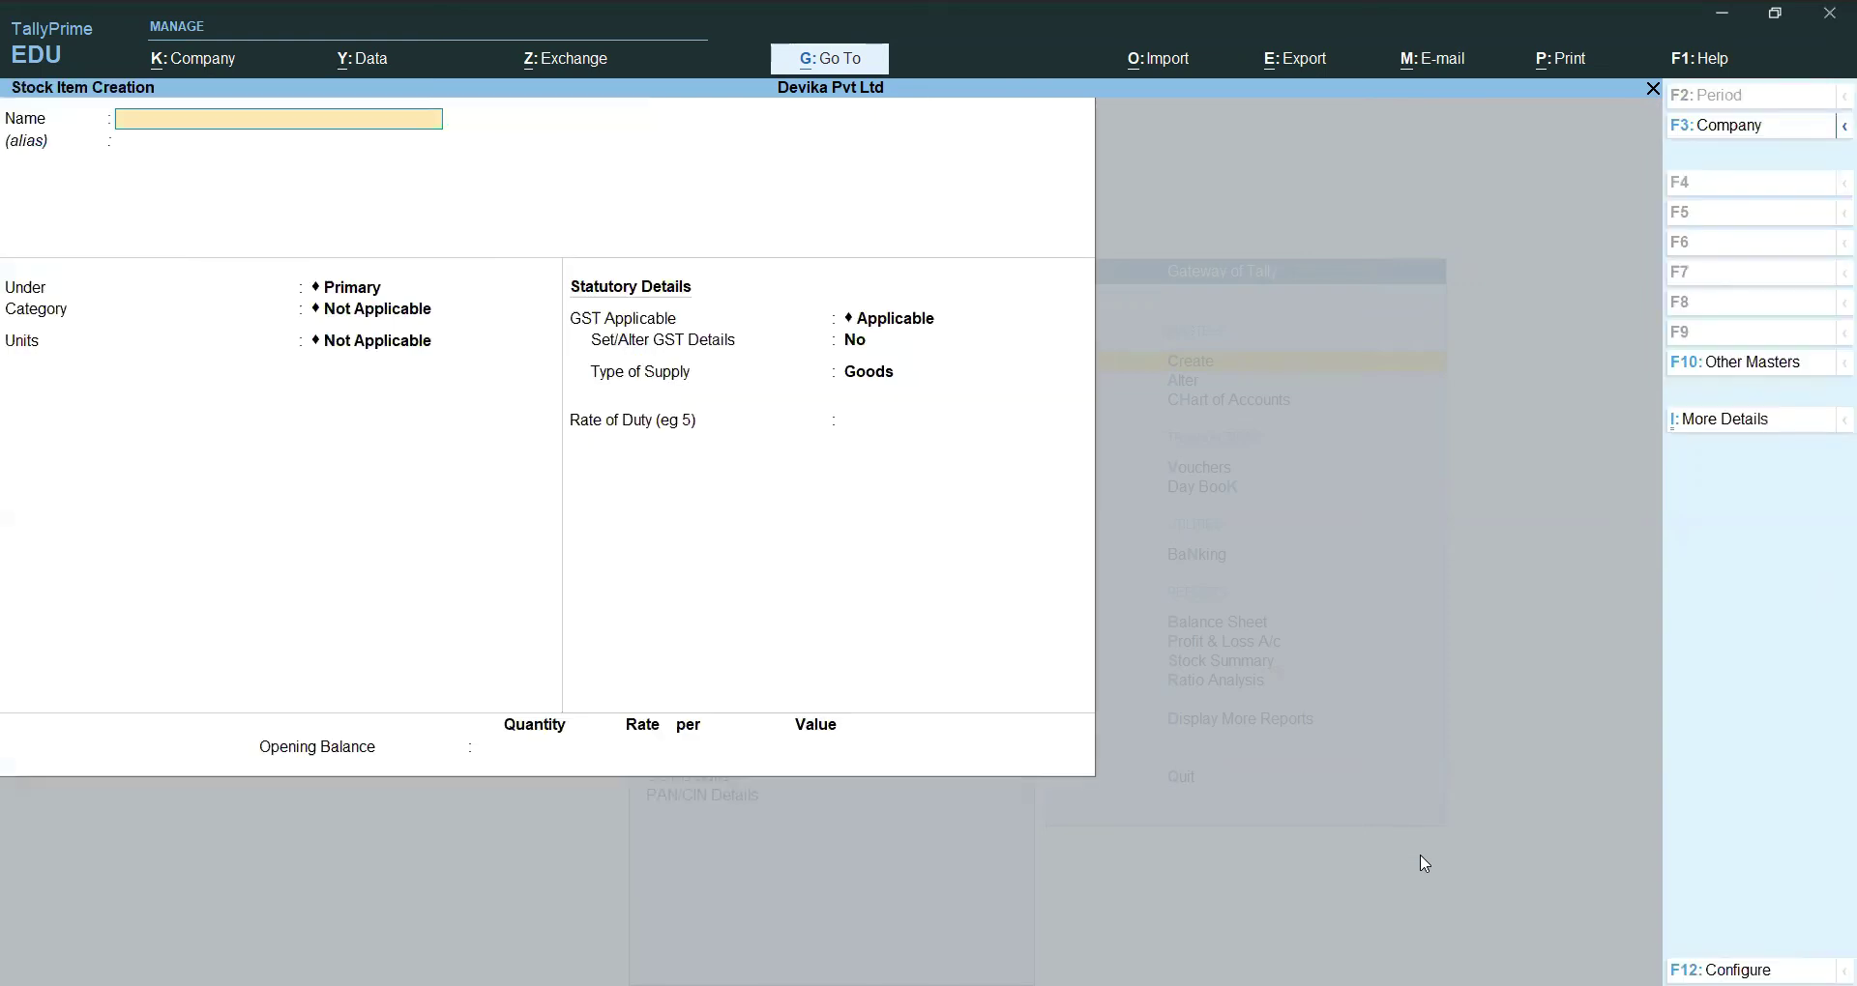
type("Note Books")
key("Return")
key("Return")
Step: Set the item's unit to nos and switch Set/Alter GST Details to Yes
key("Return")
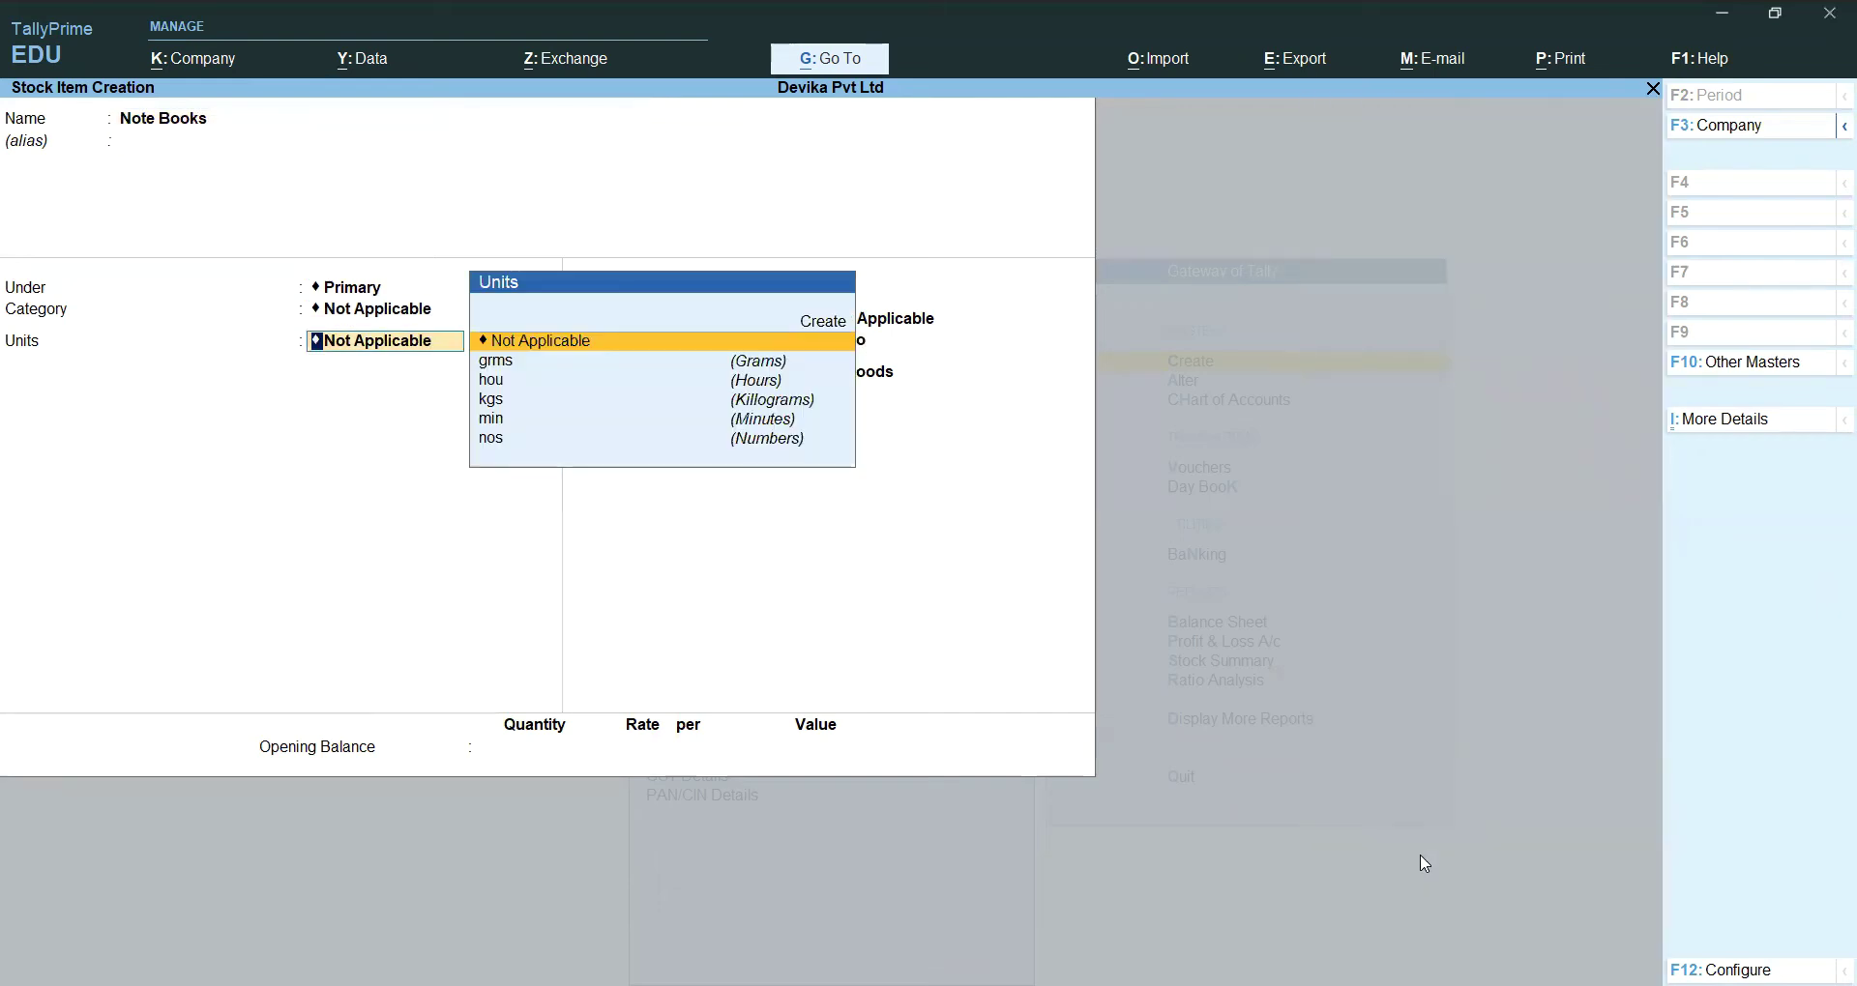
key("Down")
key("Down")
key("Down")
key("Down")
key("Down")
key("Return")
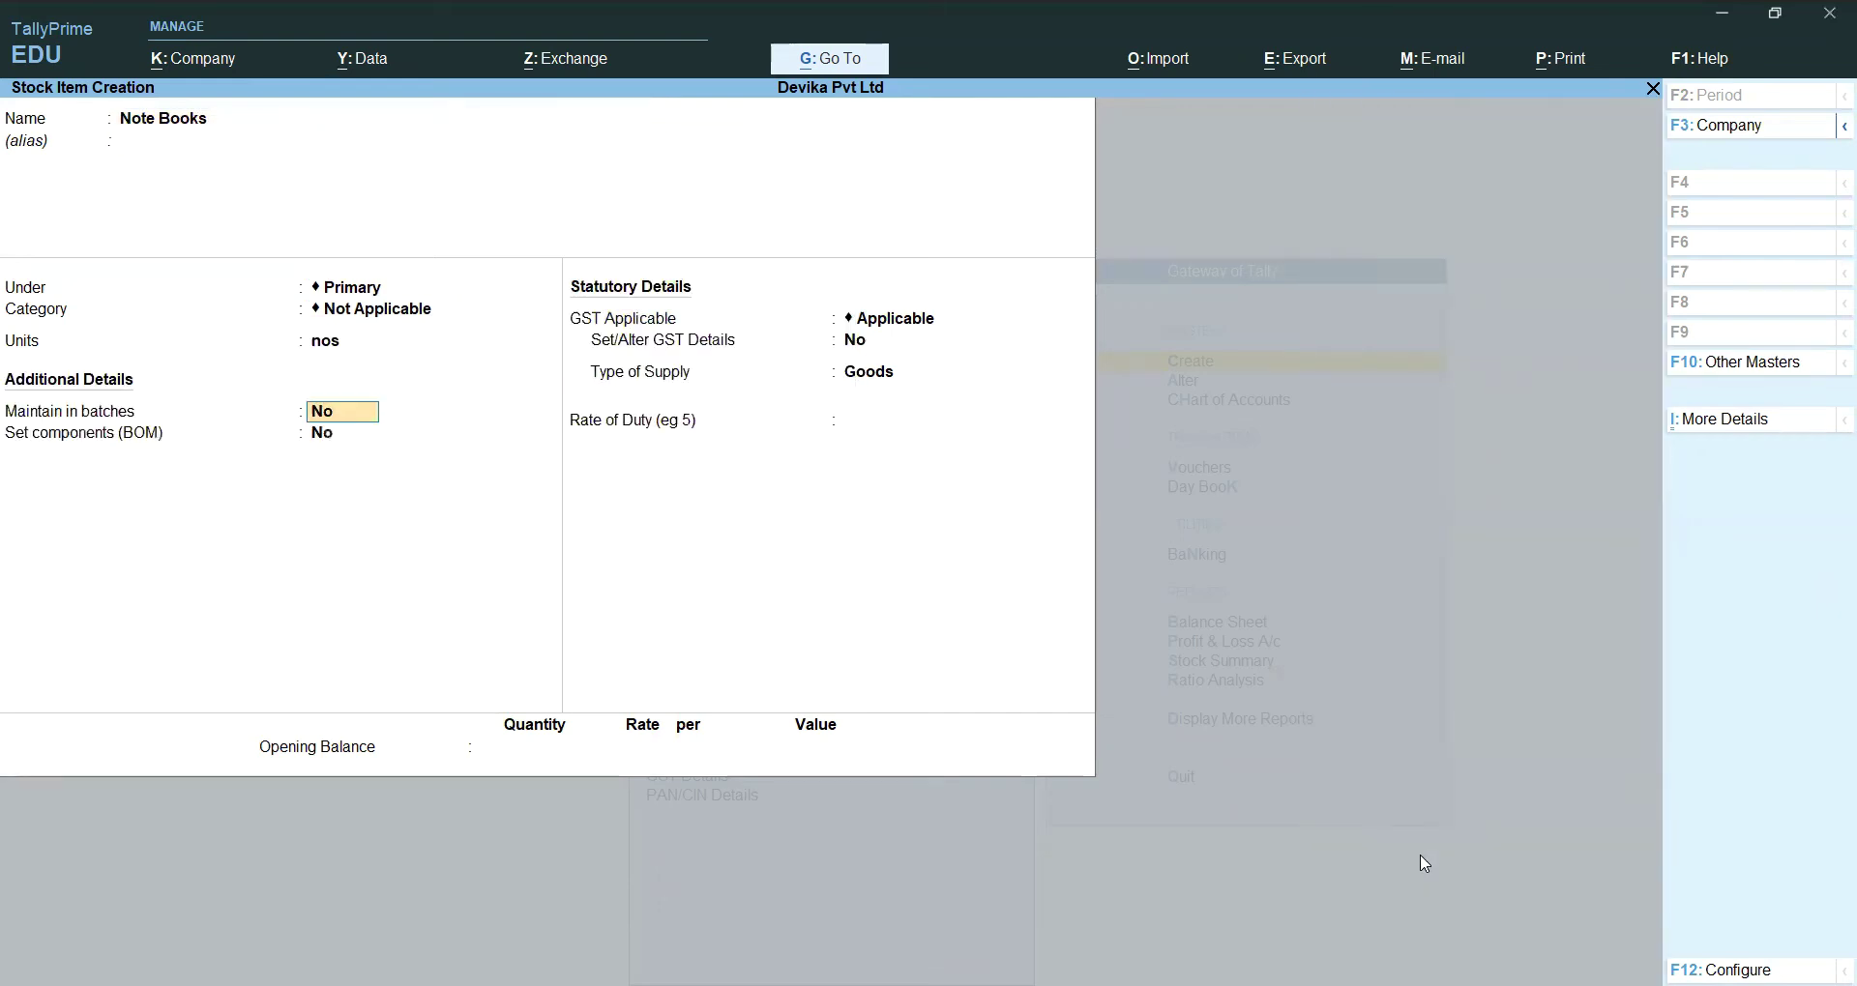
key("Return")
key("Return")
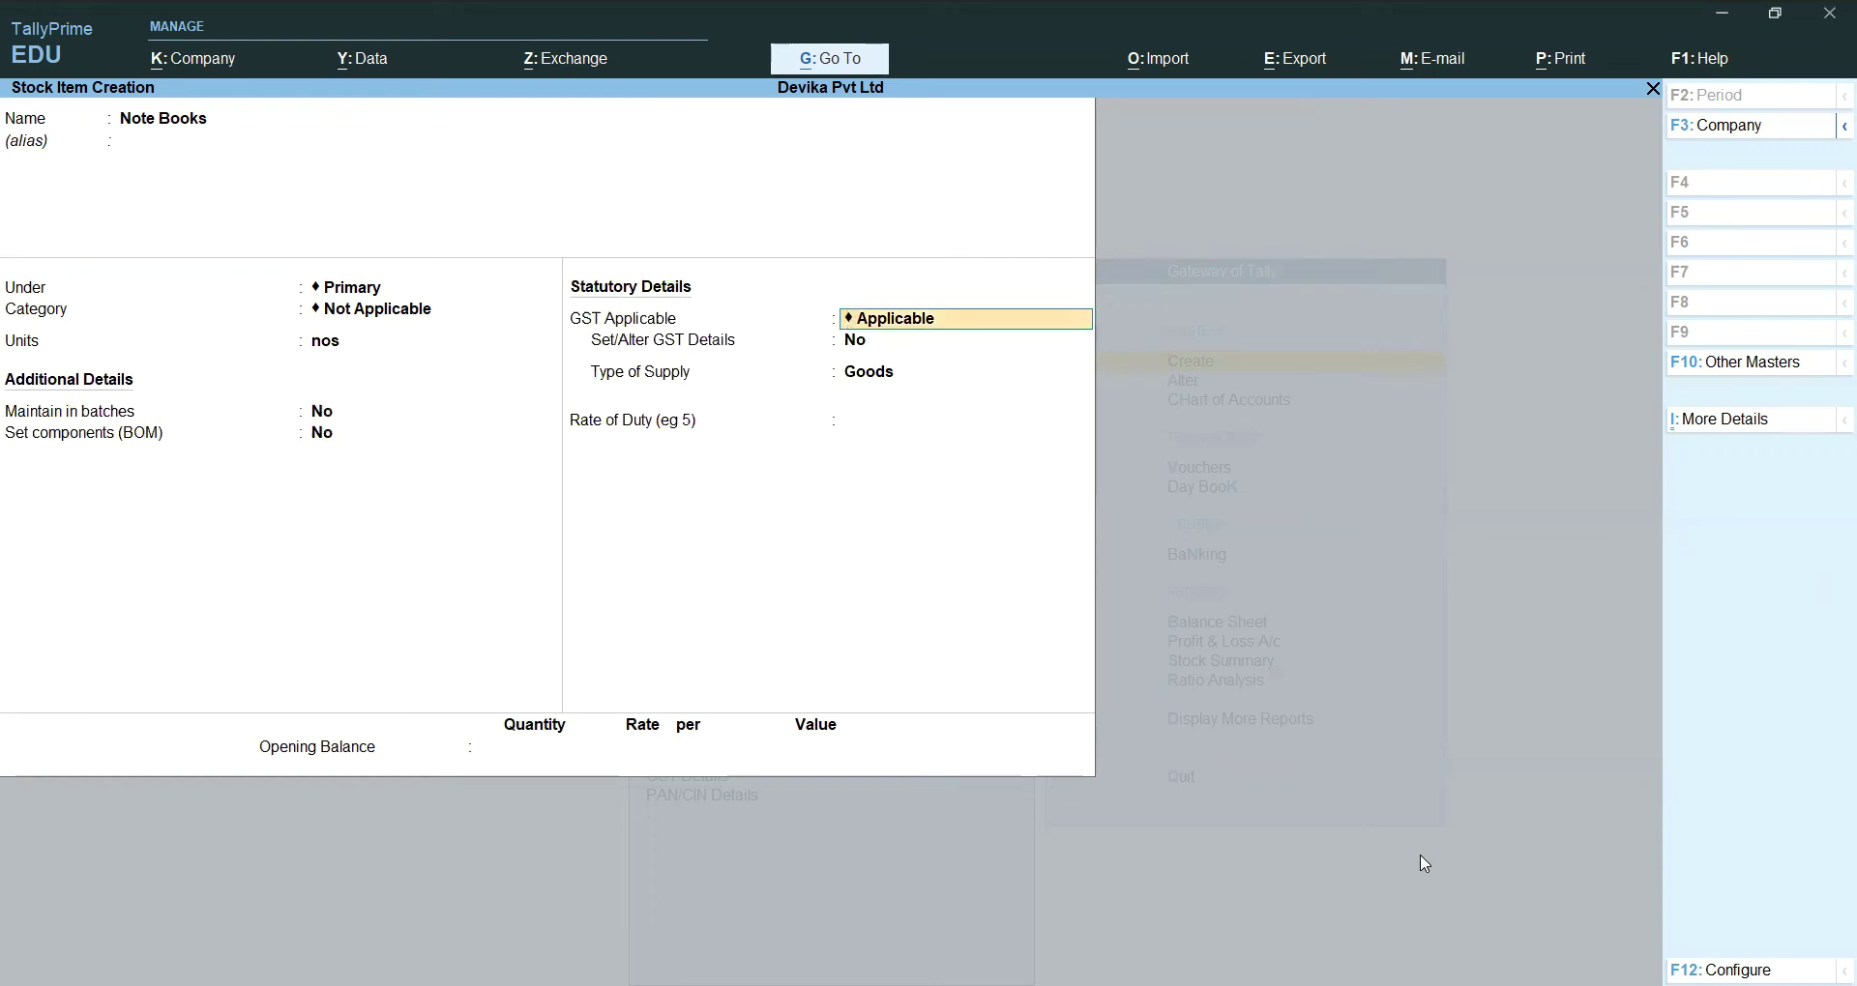
key("Return")
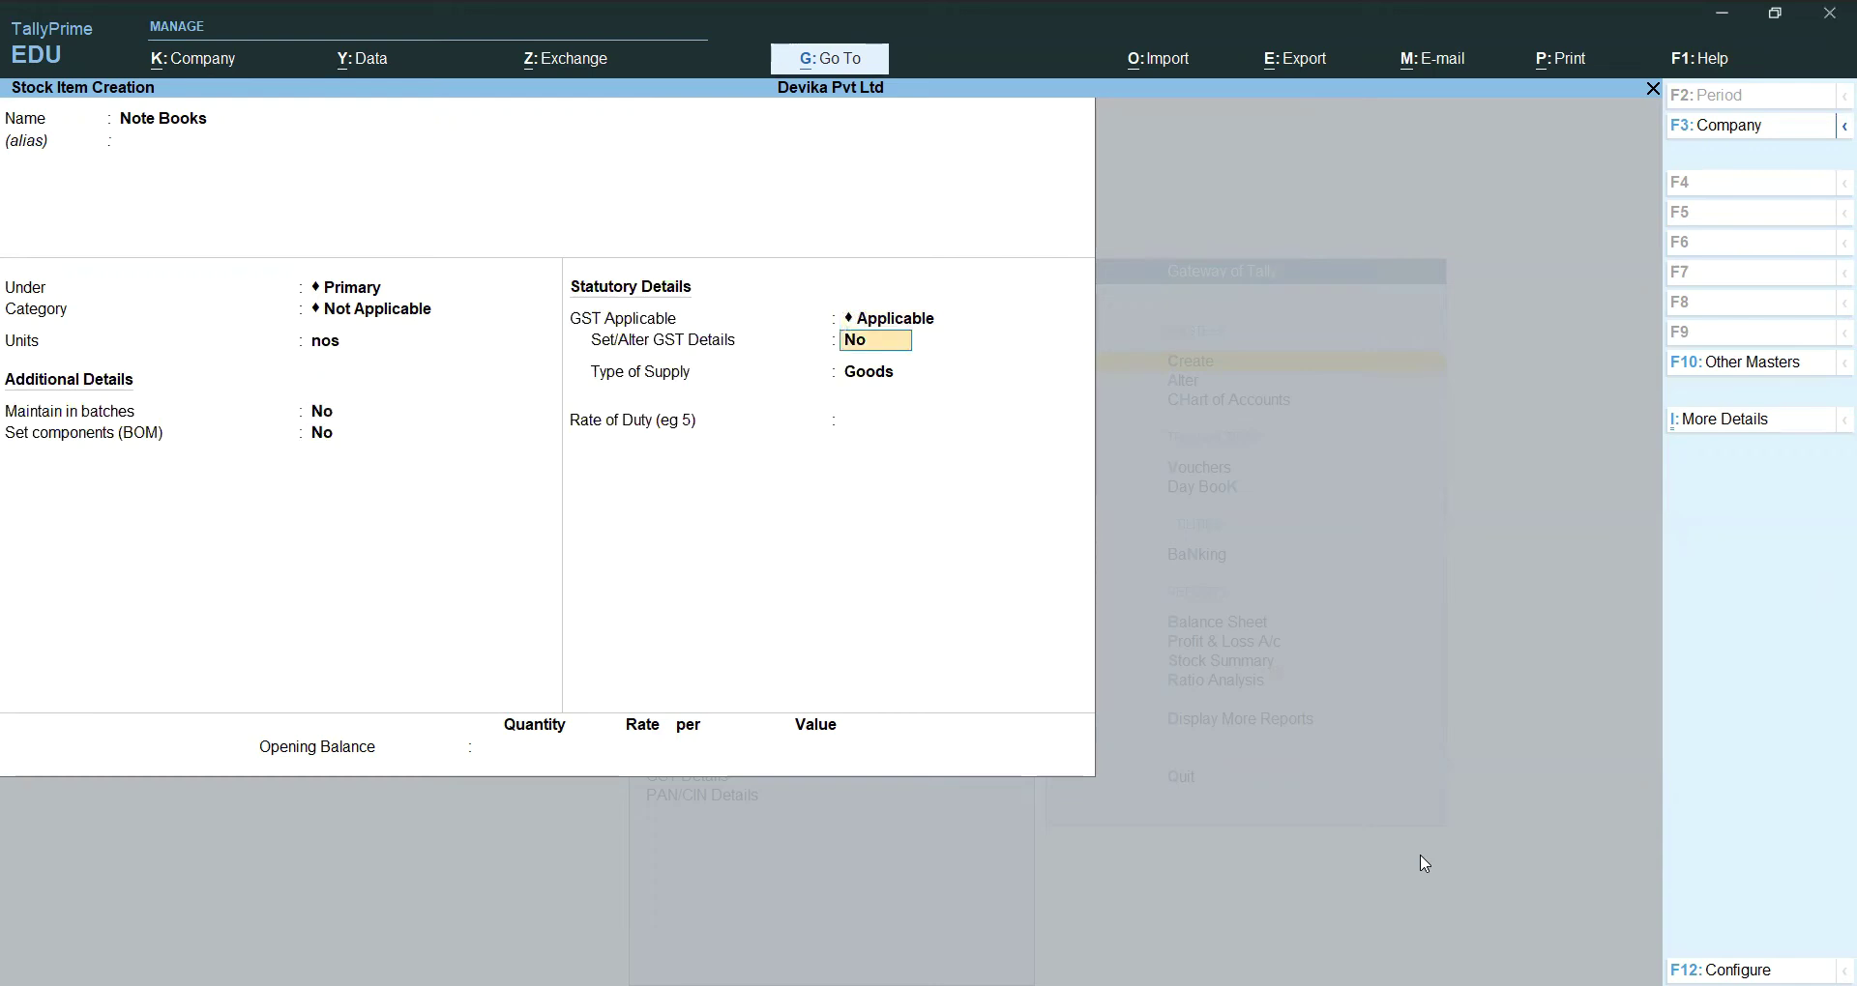
key("y")
key("Return")
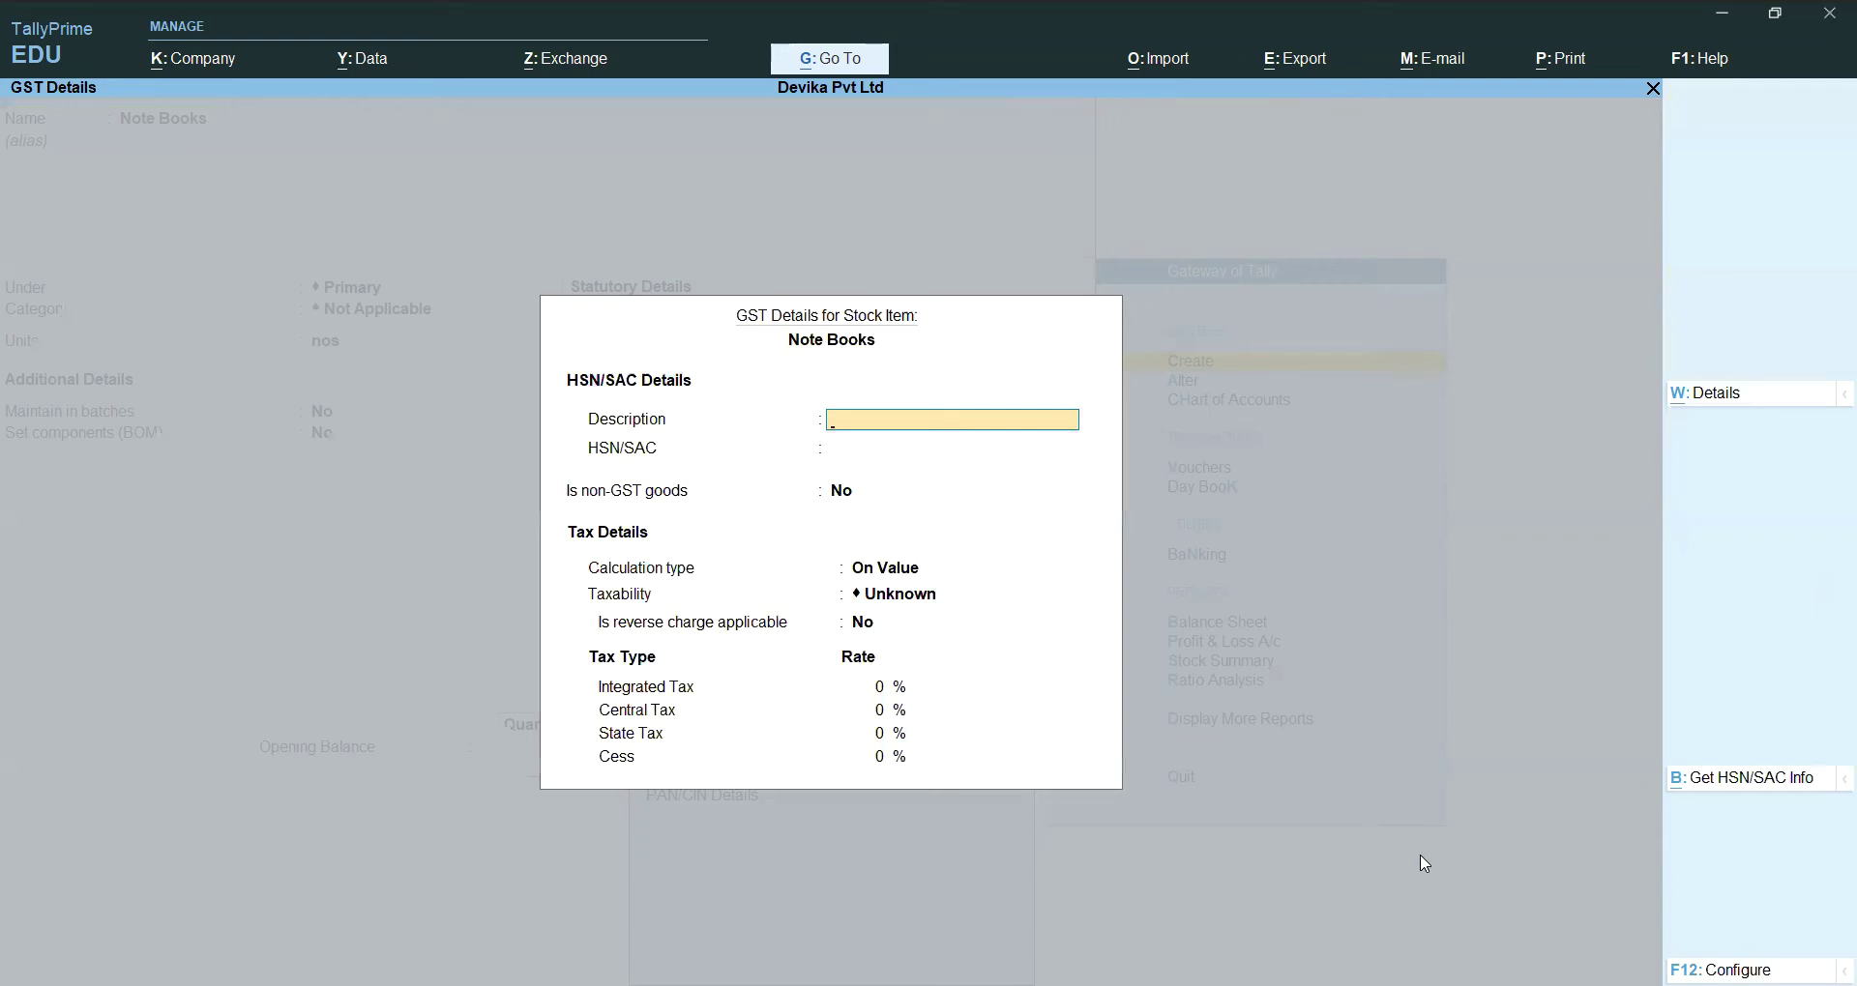
Step: Enter the Note Books description and HSN/SAC code 9867 in its GST details
type("Notes Books9876")
key("BackSpace")
key("BackSpace")
key("BackSpace")
key("BackSpace")
key("Return")
type("9867")
key("Return")
key("Return")
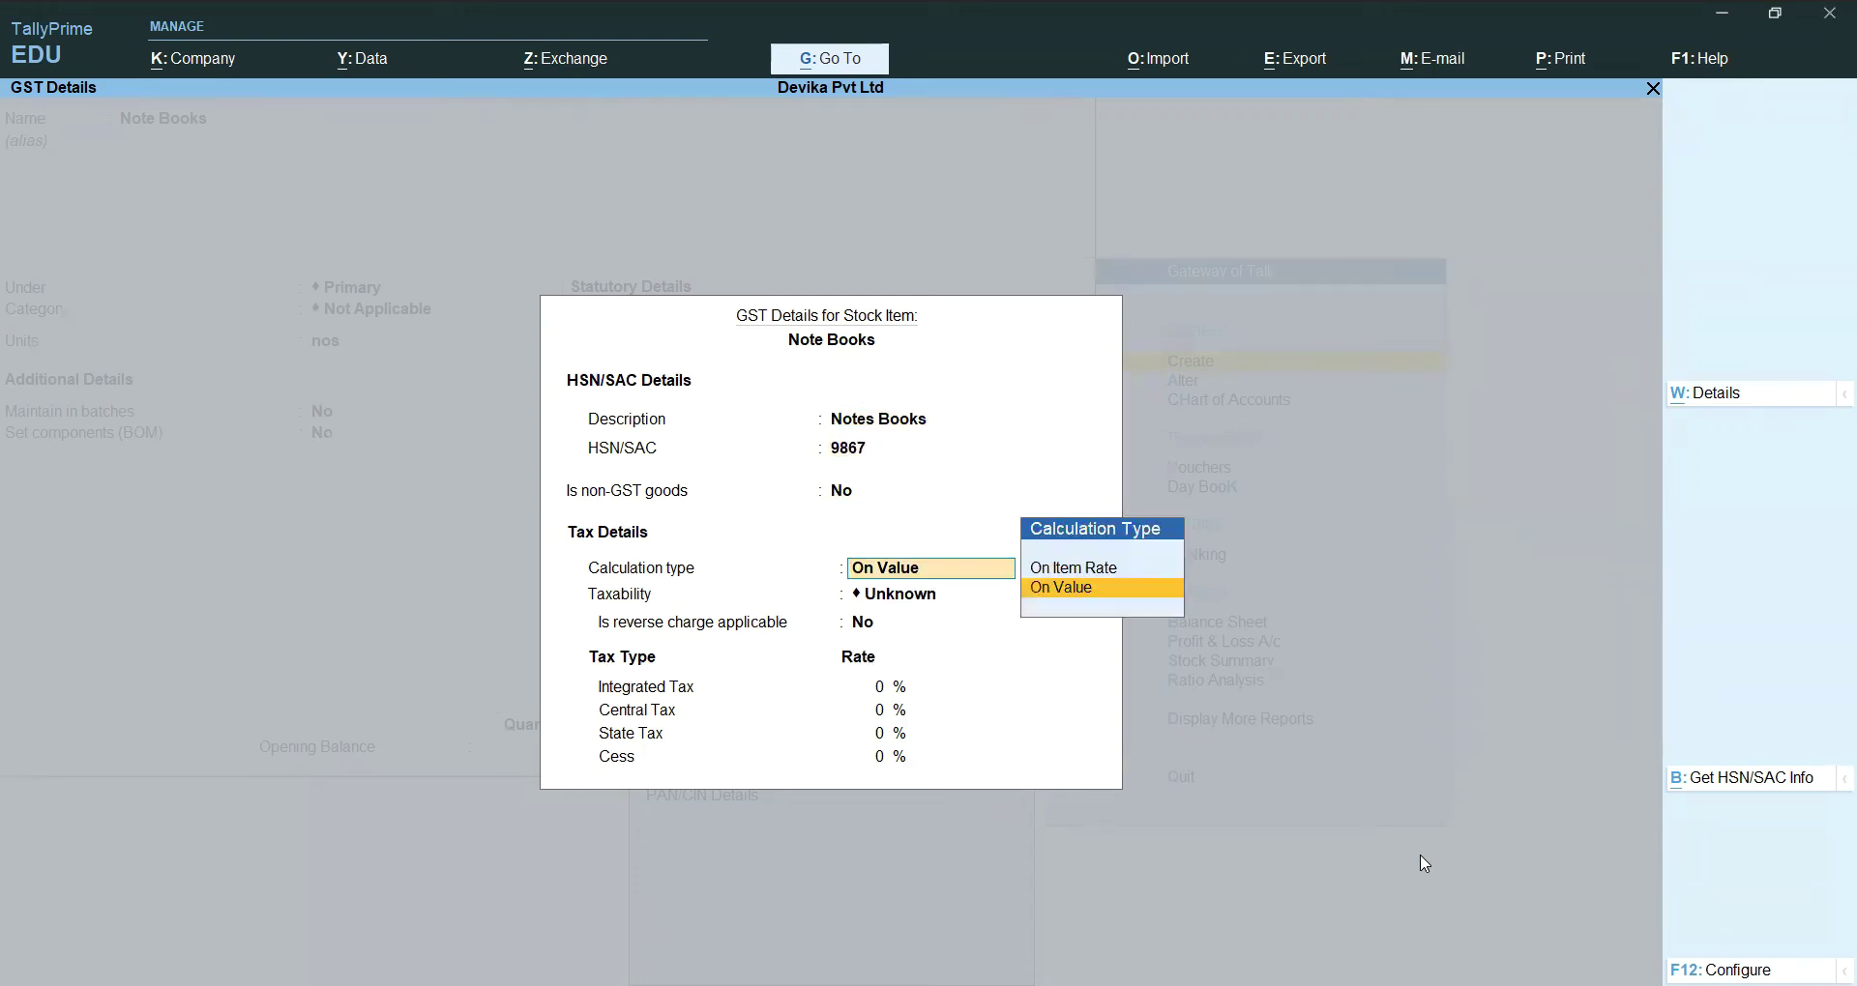
Step: Mark the item Taxable with reverse charge applicable and enter its tax rate
key("Return")
key("Down")
key("Down")
key("Down")
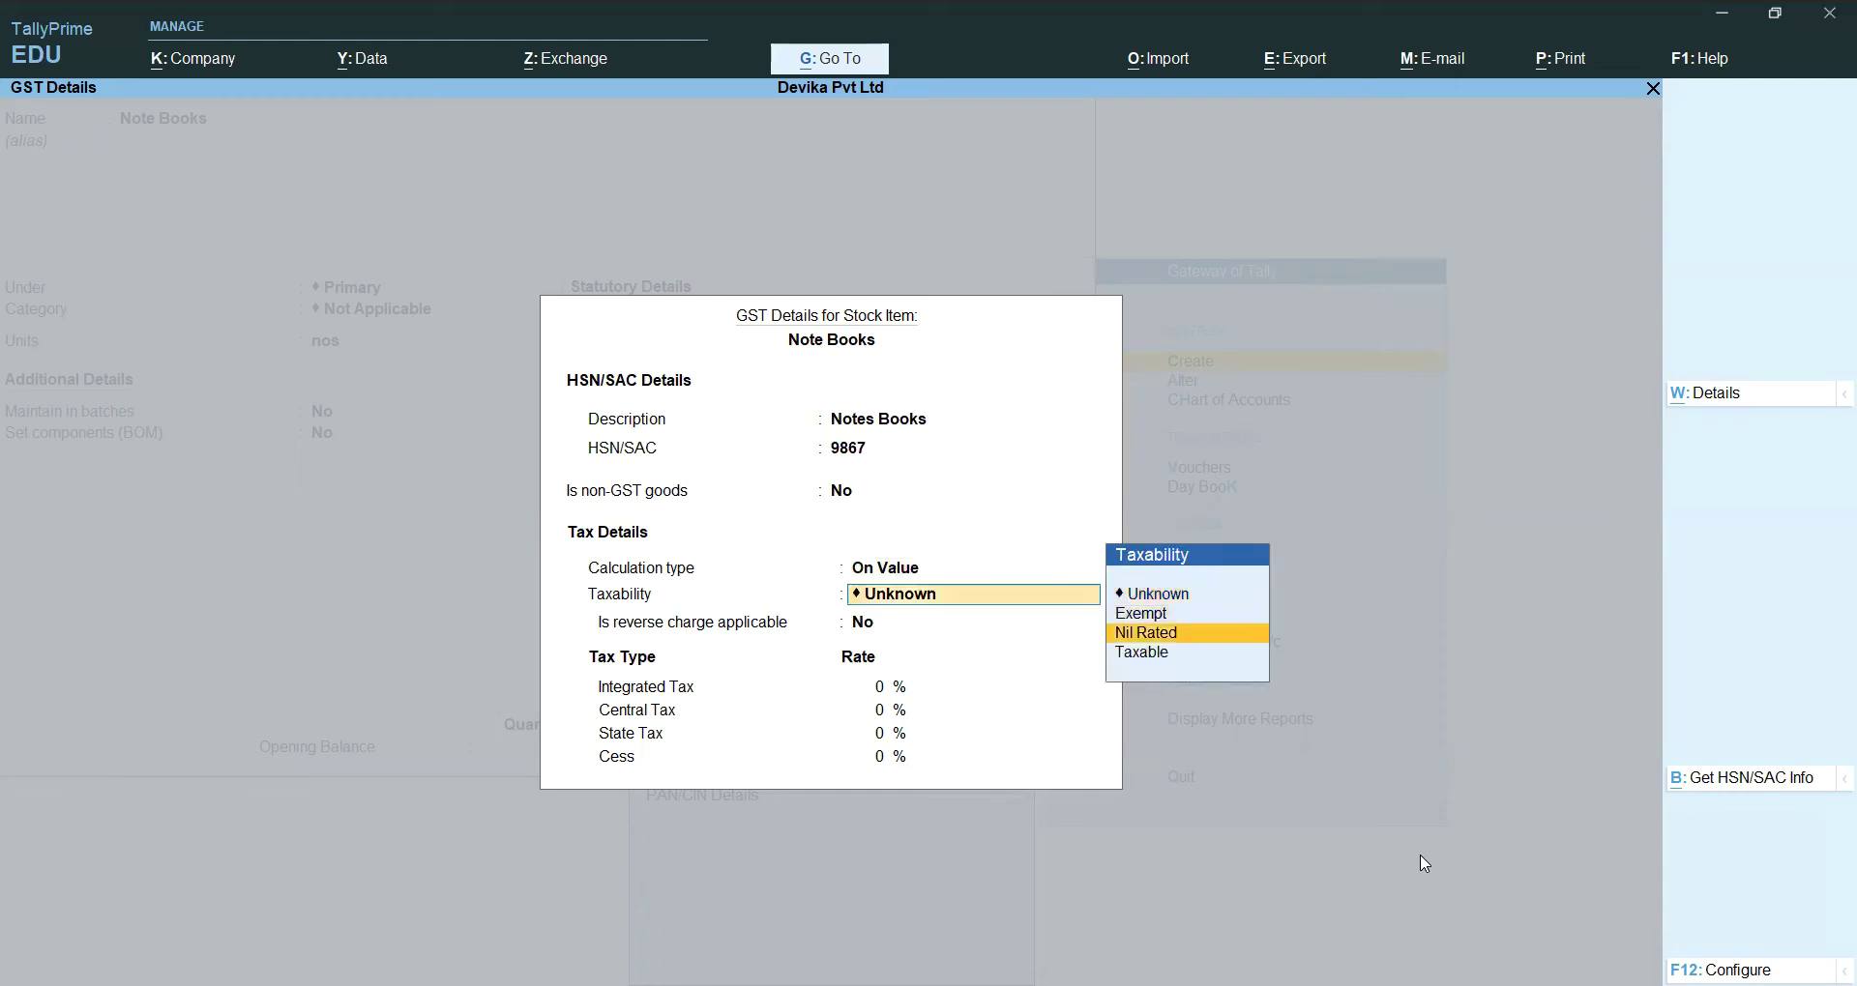
key("Return")
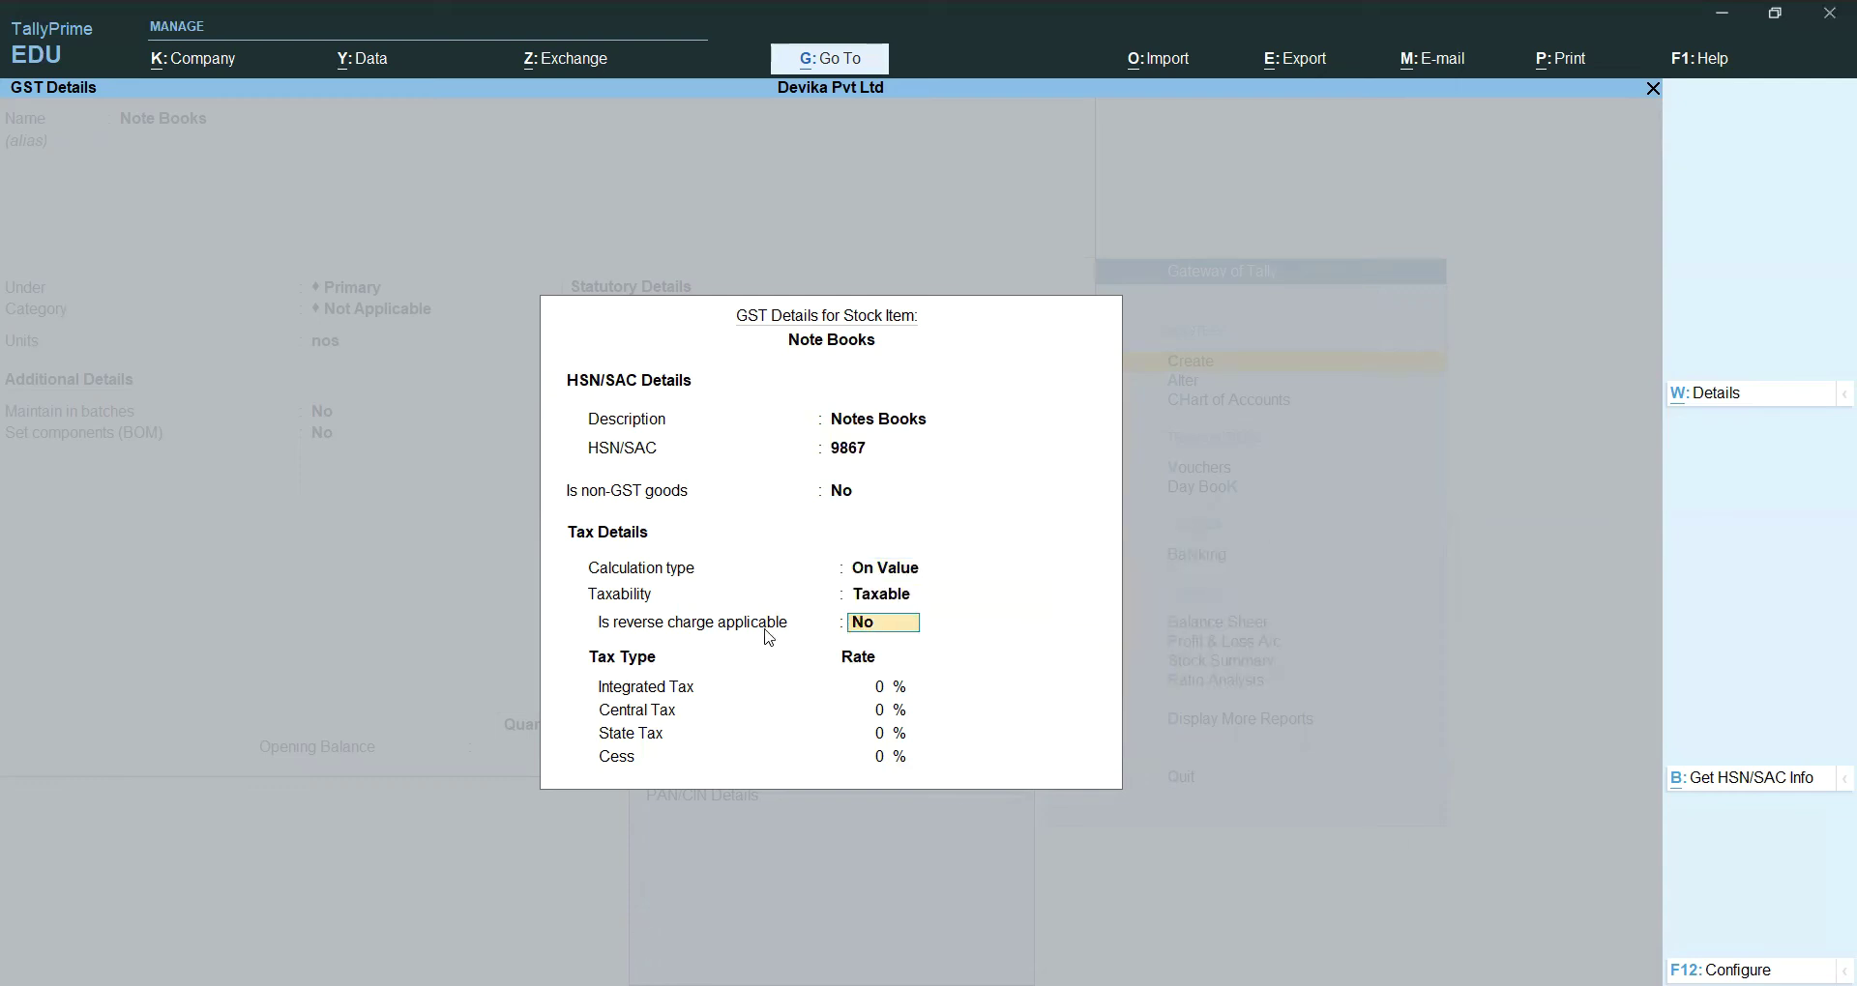
type("yes")
key("Return")
type("12")
key("Return")
key("Return")
key("Return")
key("Return")
key("Return")
key("Return")
Step: Save Note Books as Goods and go back to the Gateway of Tally's voucher entry
key("Return")
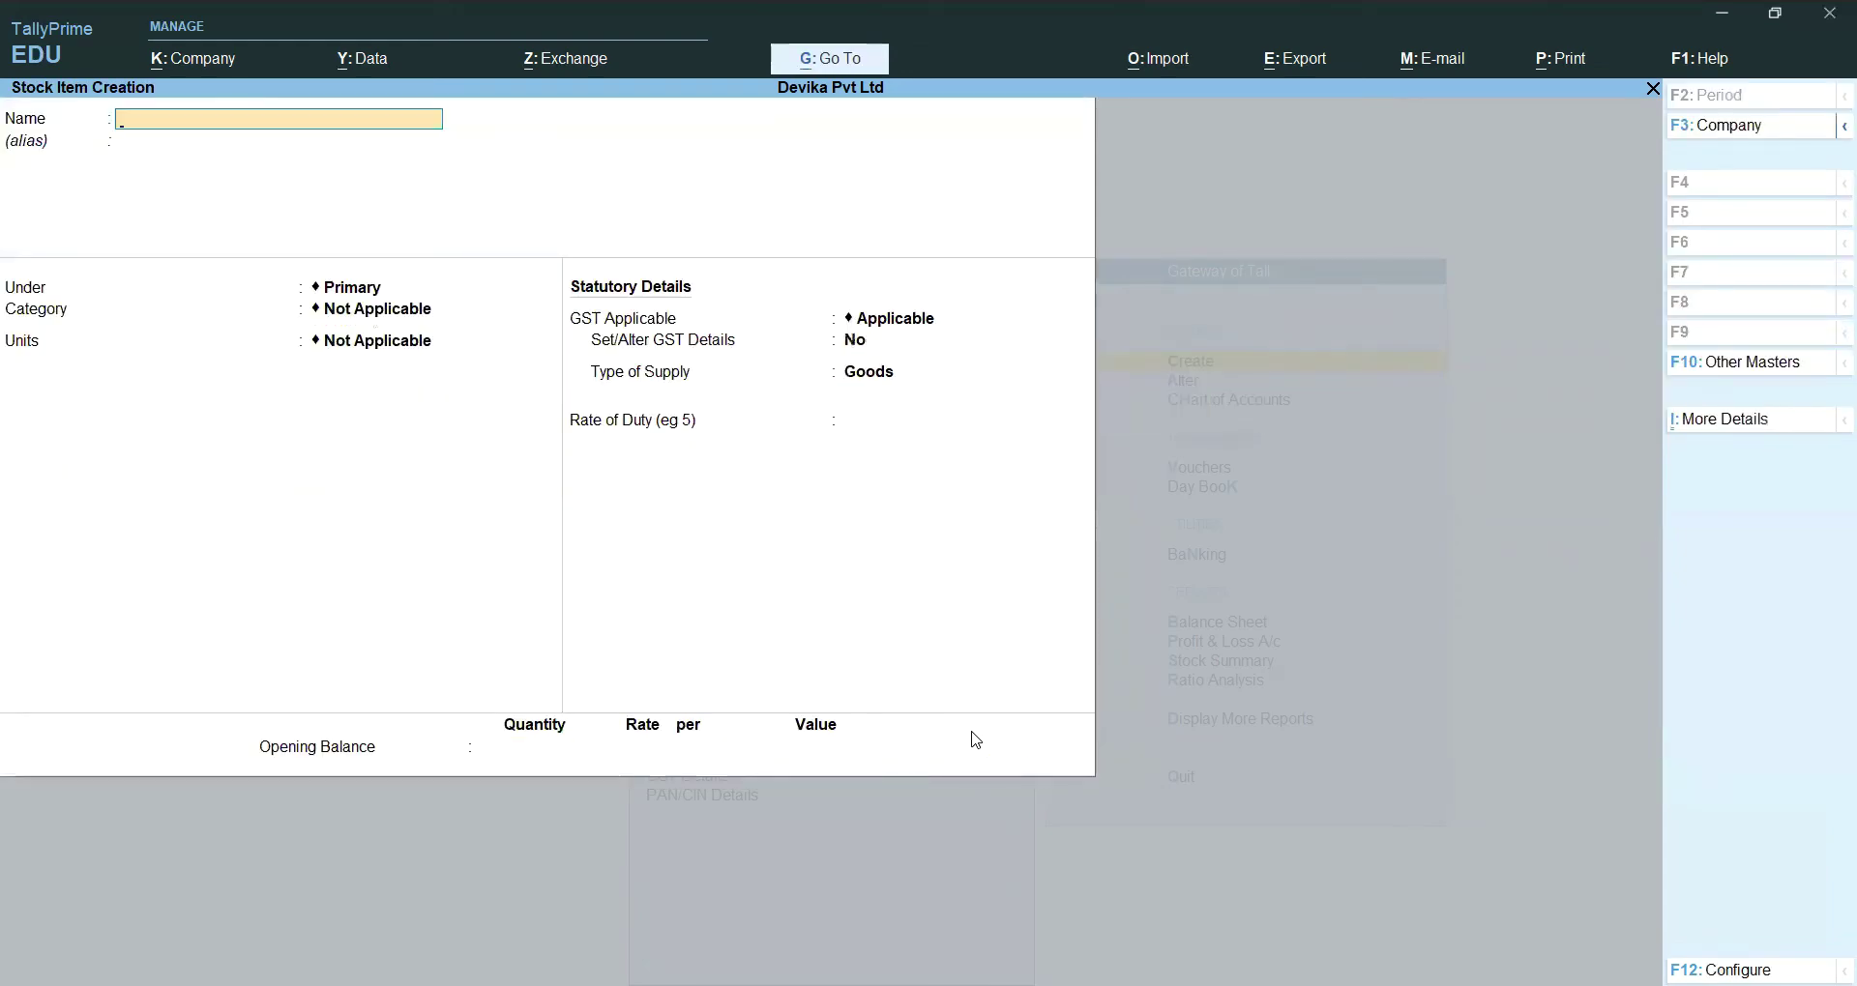
key("Escape")
key("Return")
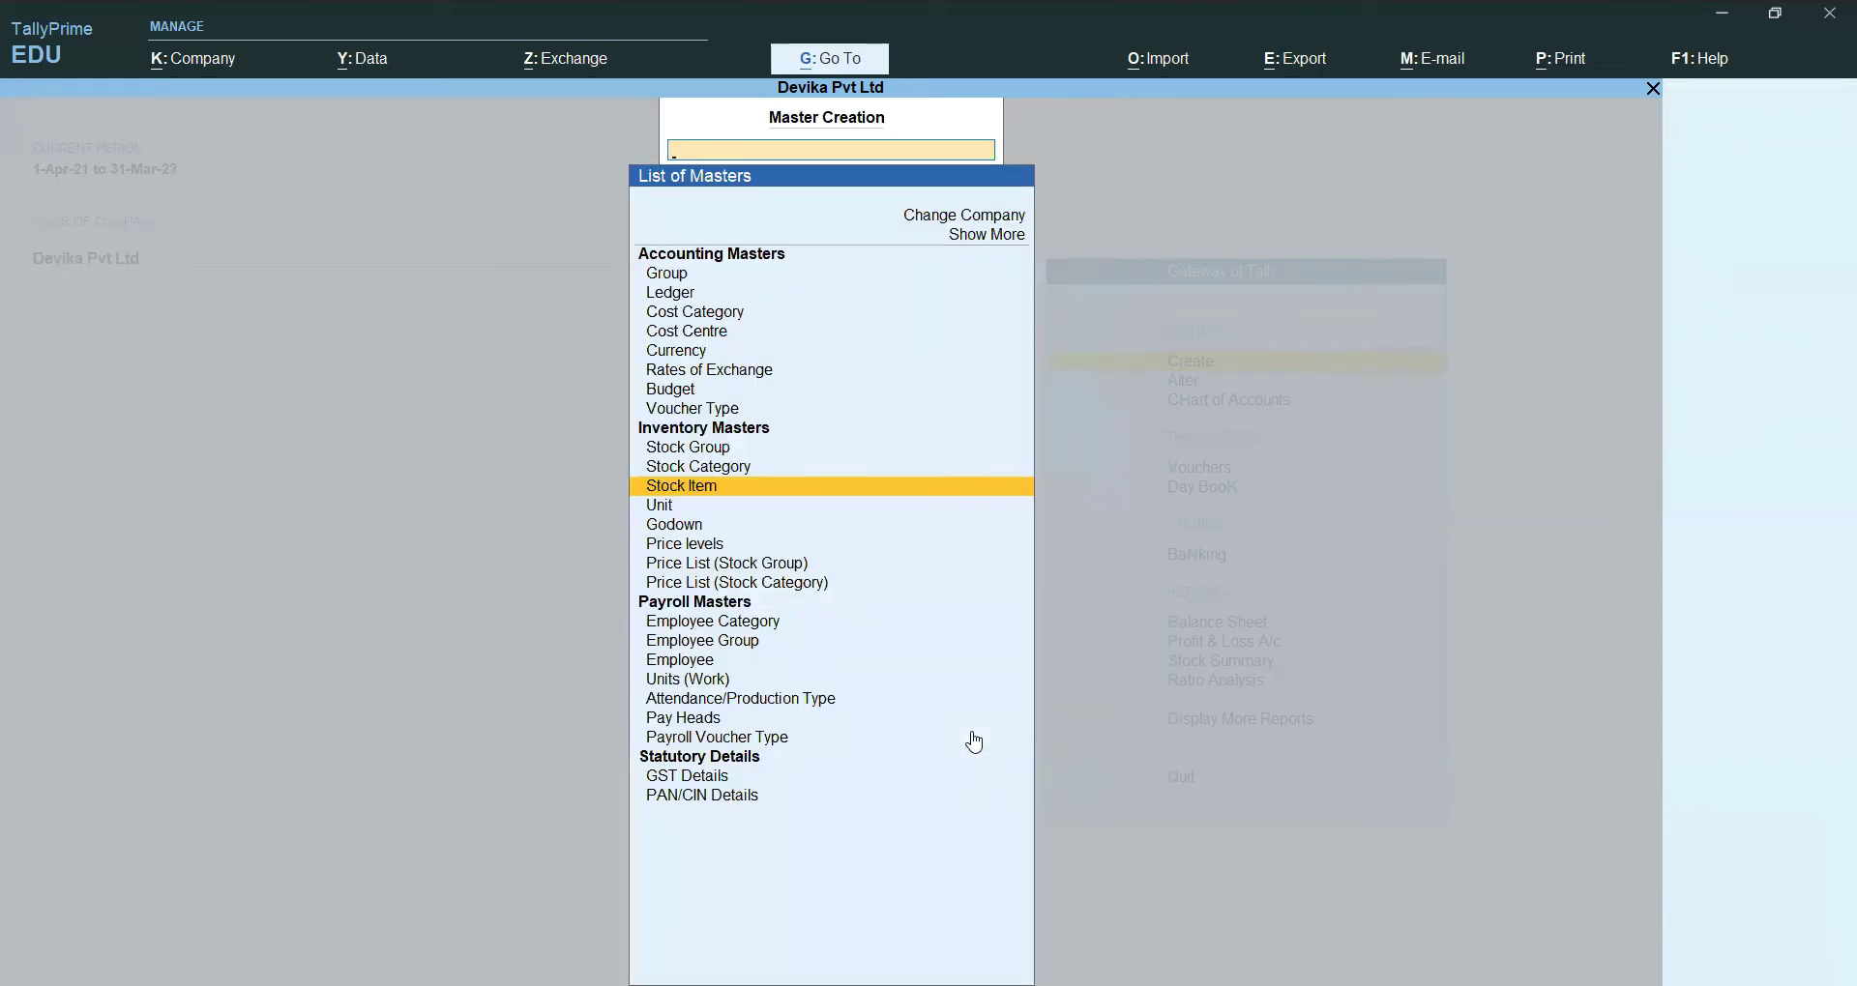
key("Escape")
key("Down")
key("Down")
key("Down")
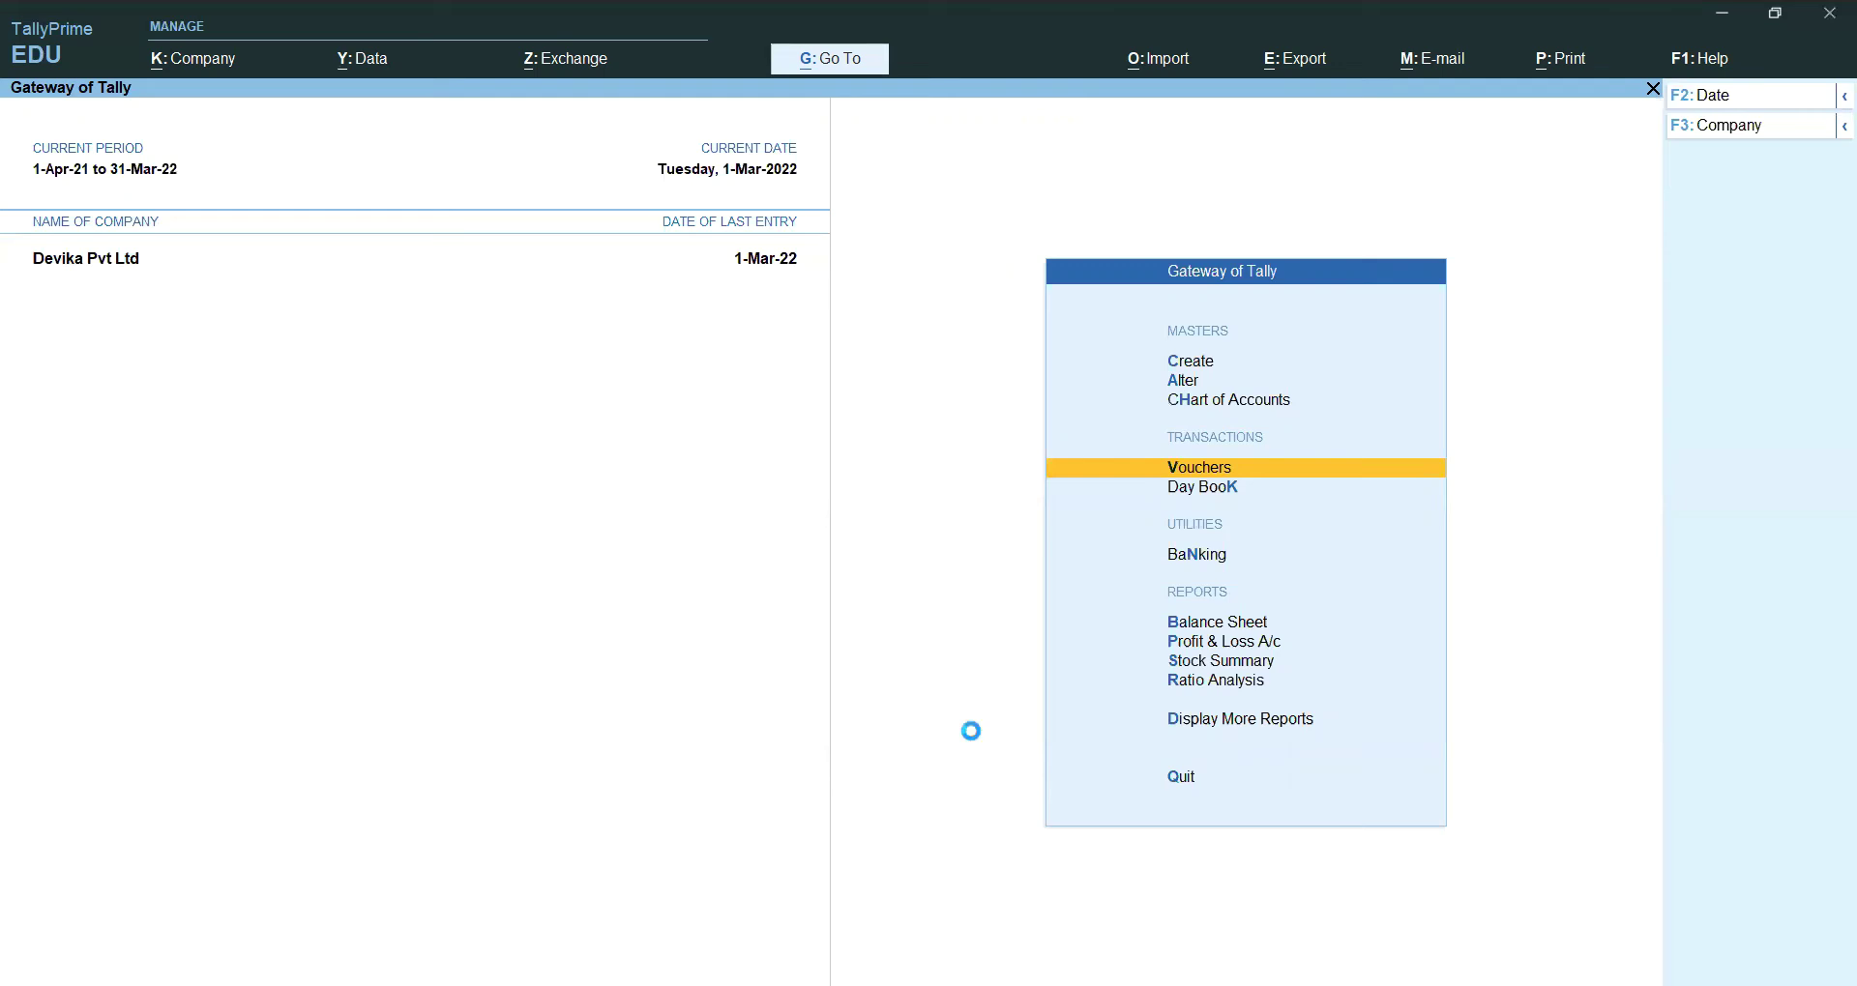
key("Return")
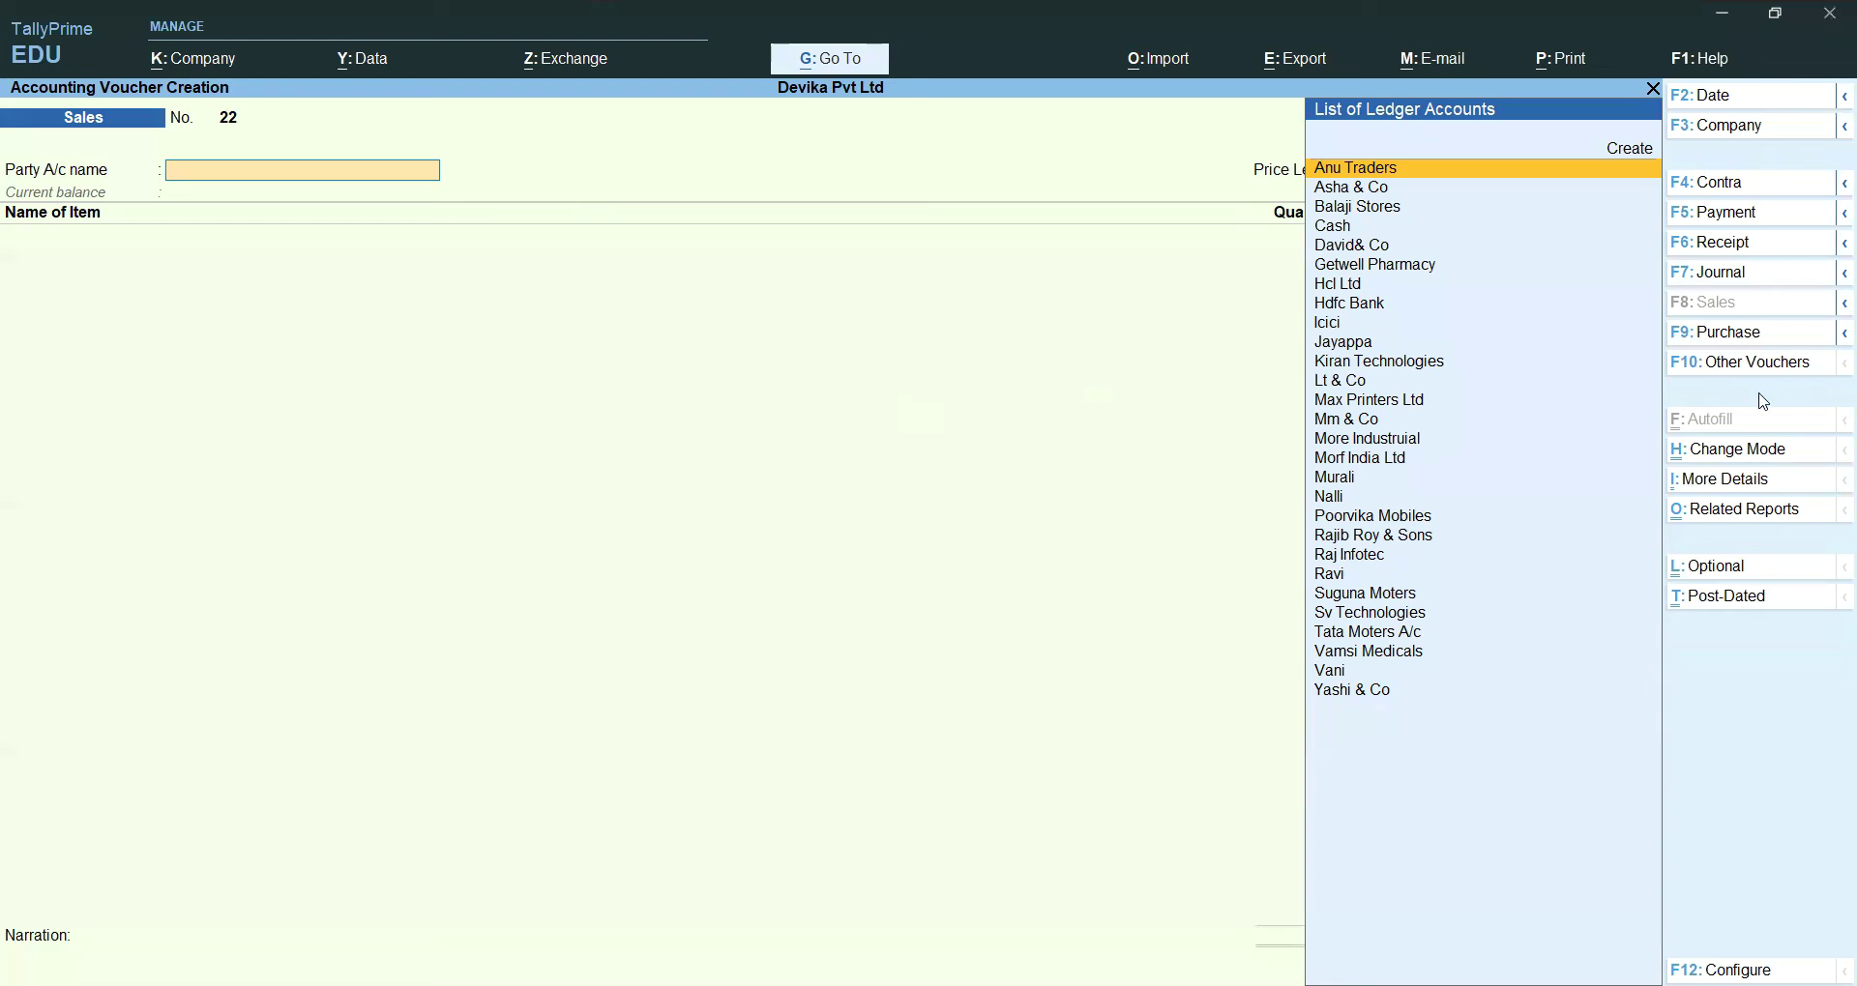
Step: Start a purchase voucher with supplier invoice 15 from party Balaji Stores
left_click(1766, 338)
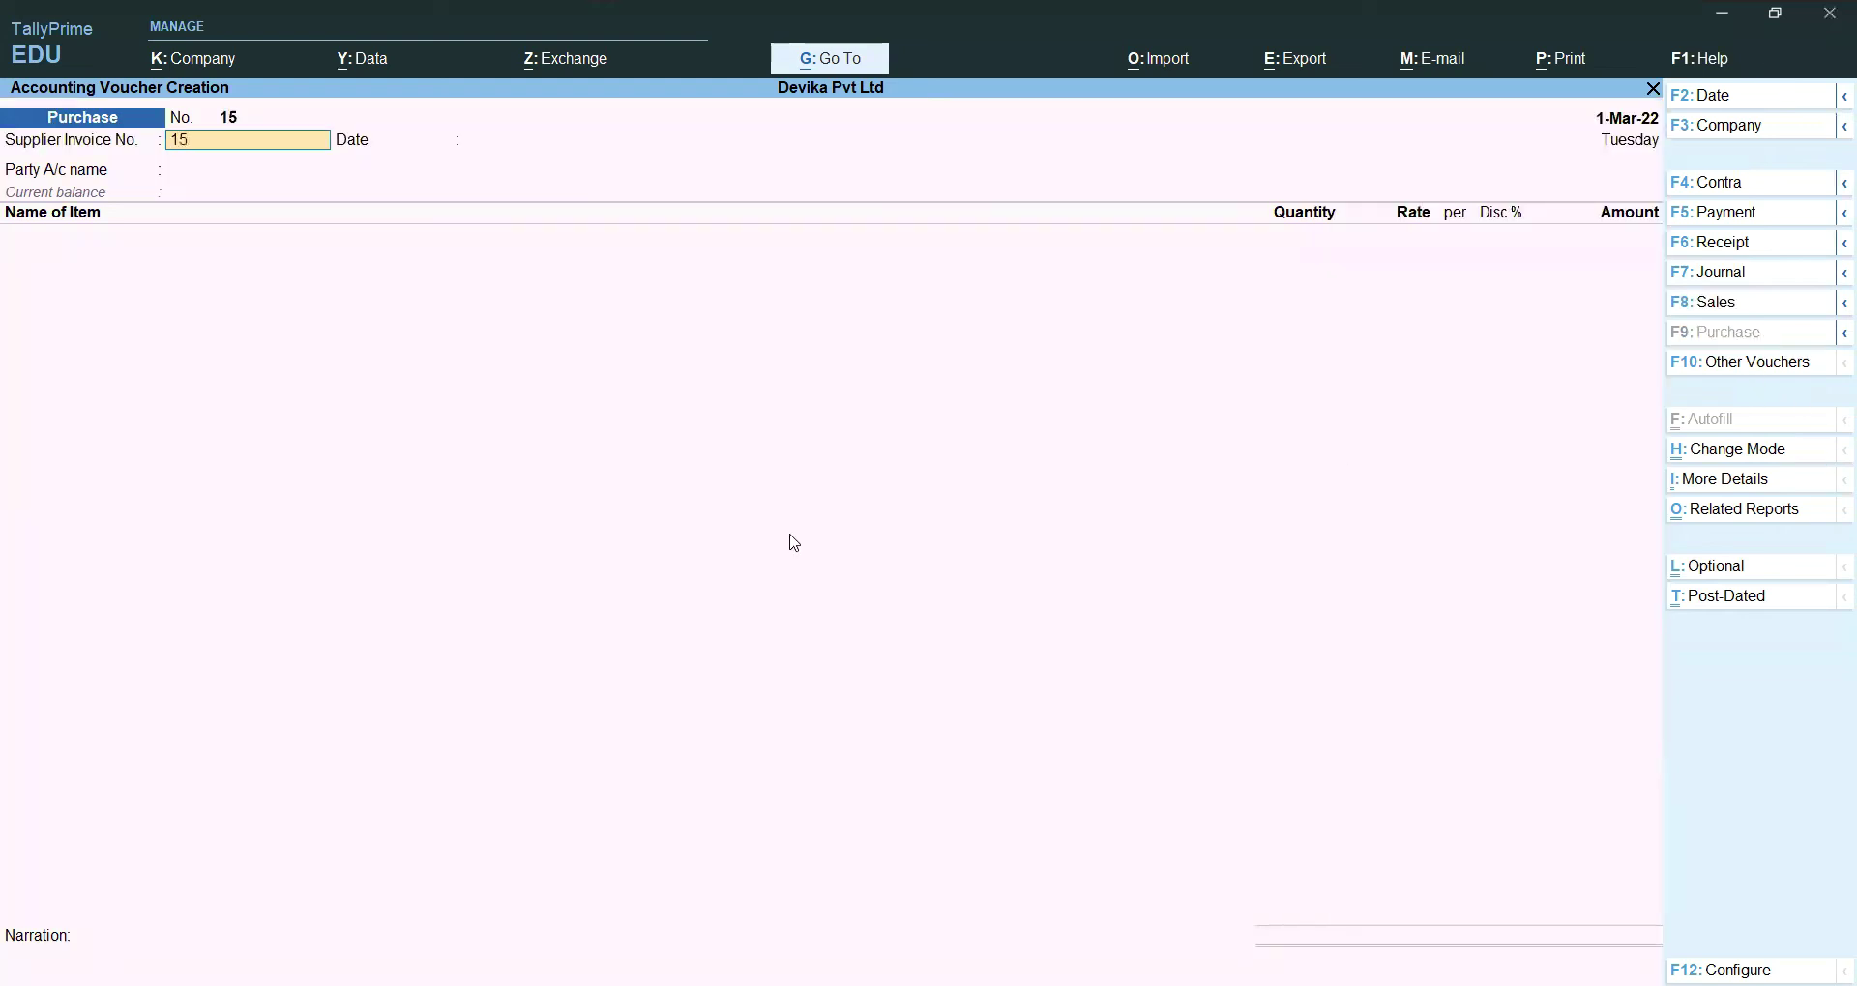
type("15")
key("Return")
key("Return")
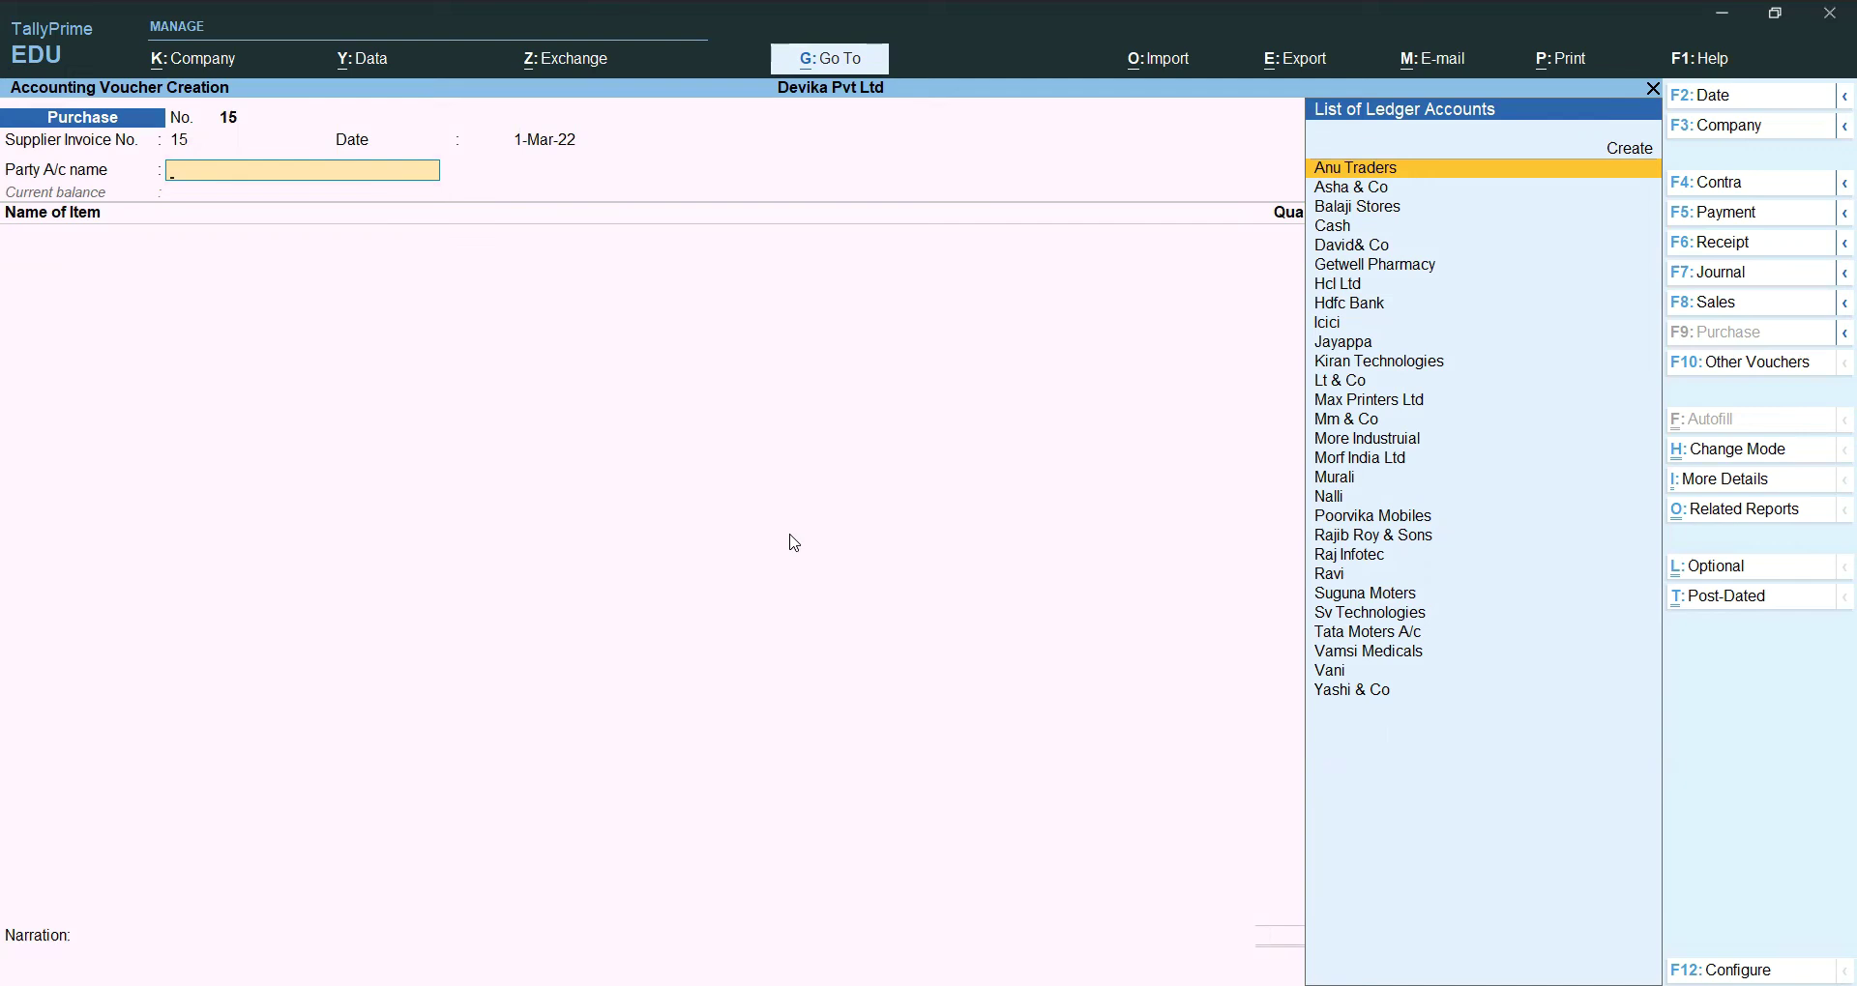
type("B")
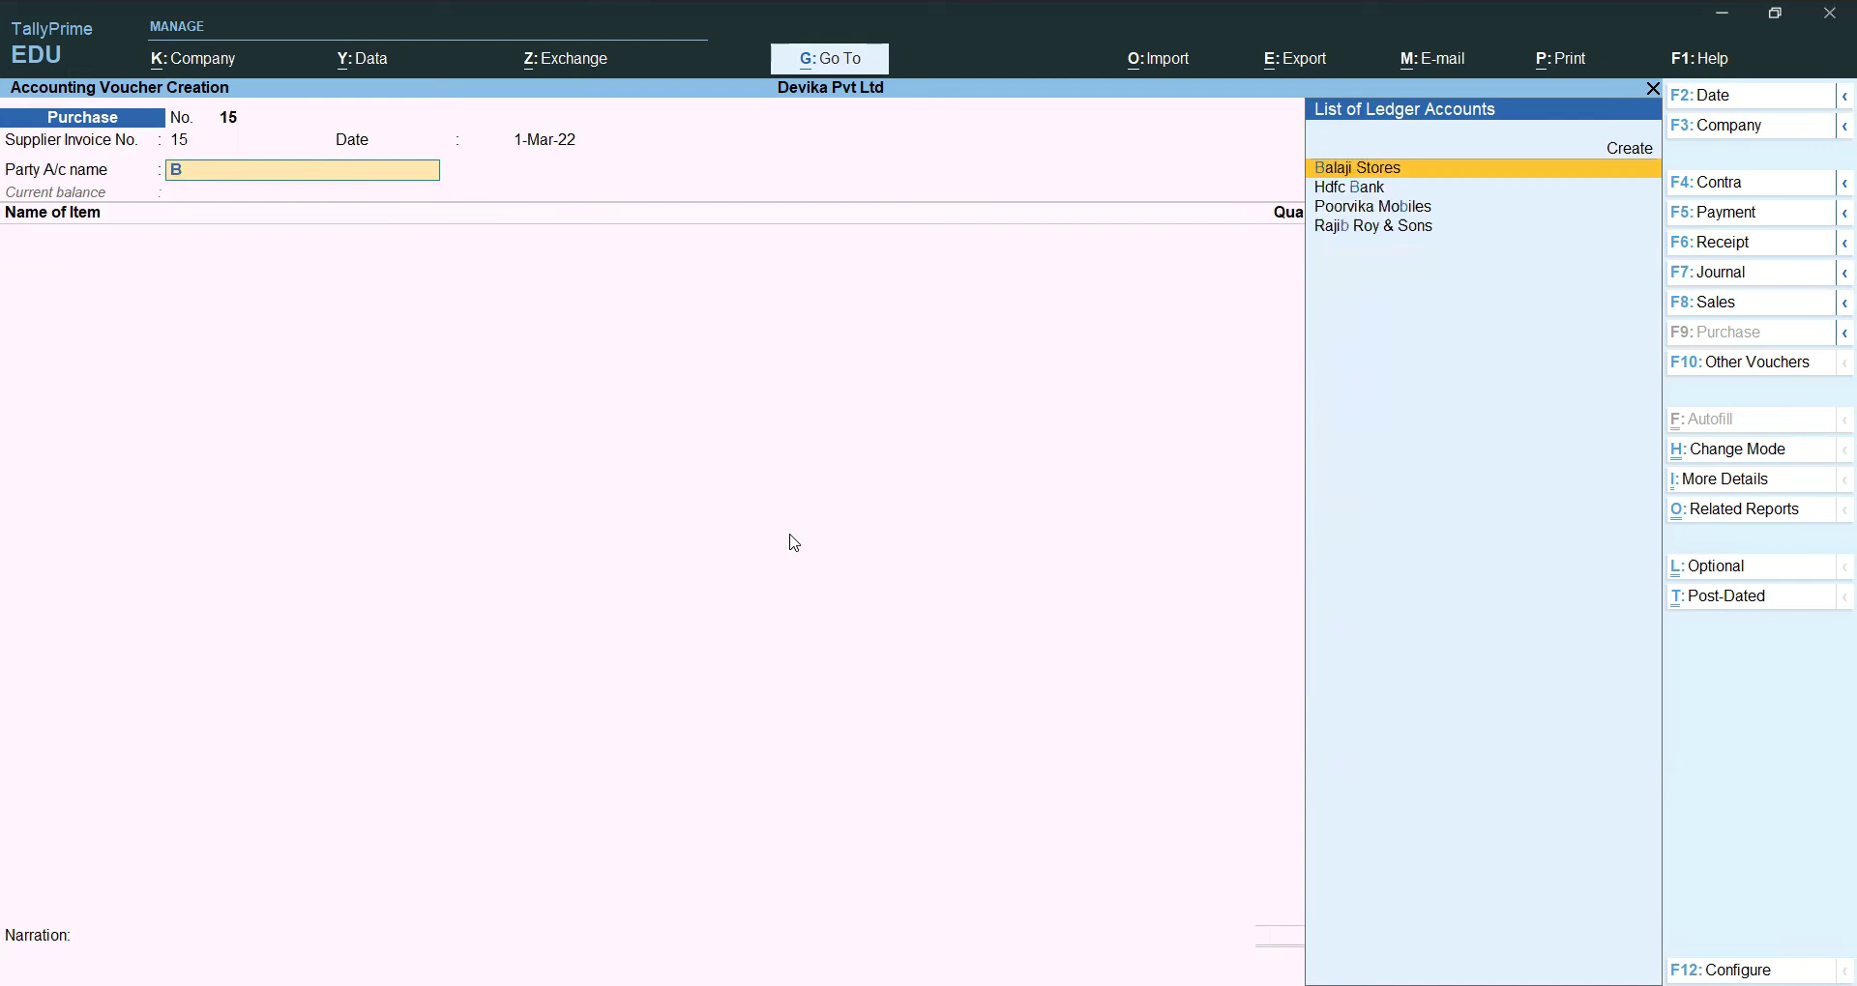
key("Return")
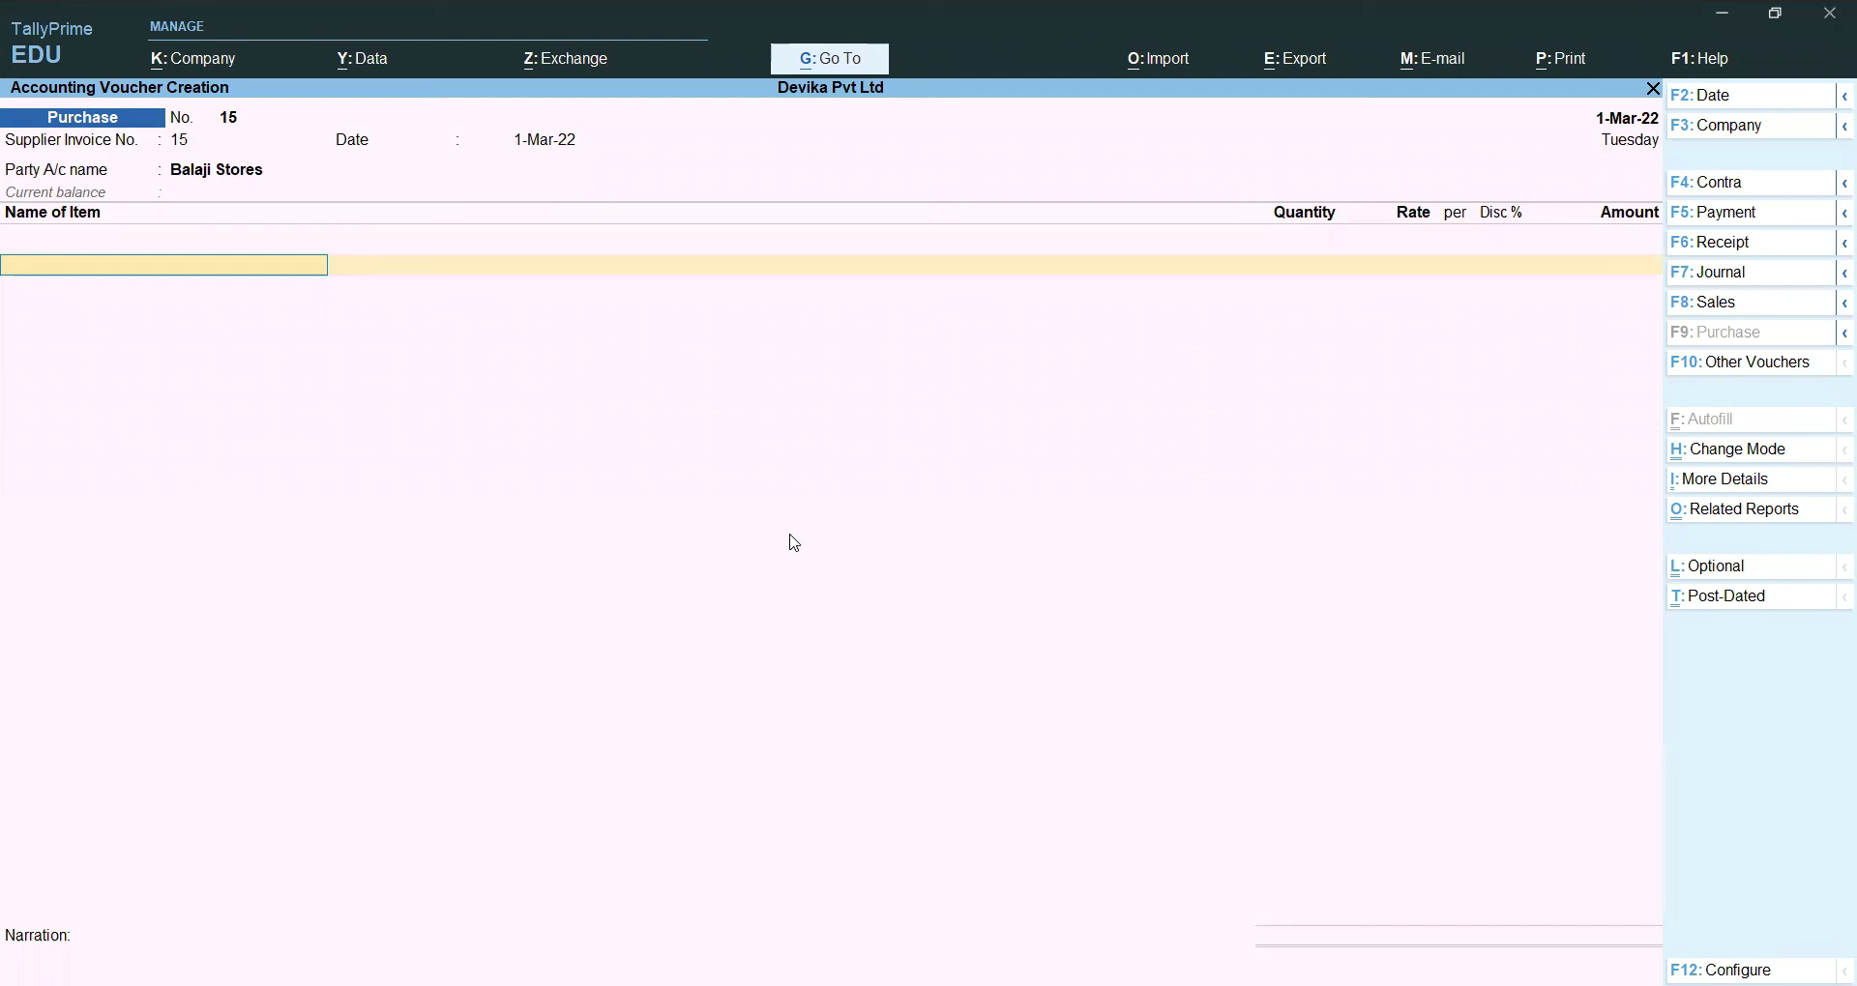
Step: Add Note Books, Main Location, 100 nos at a rate of 100
type("No")
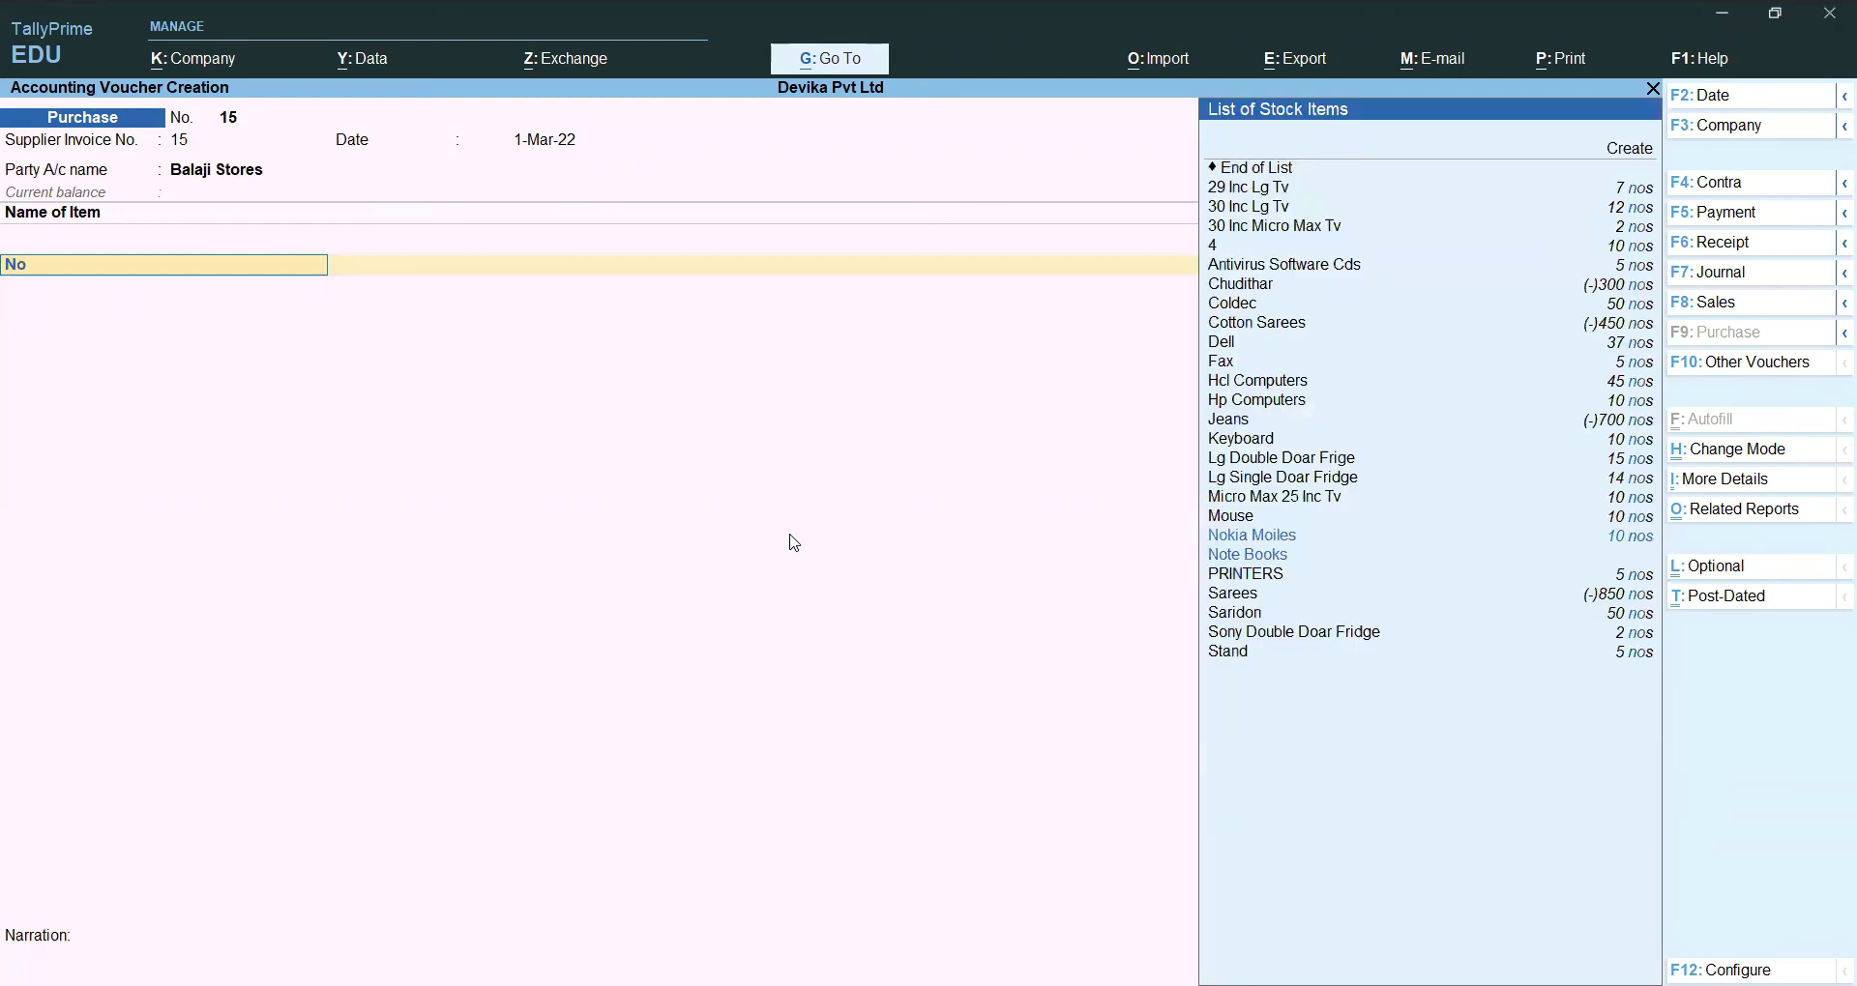
key("Down")
key("Return")
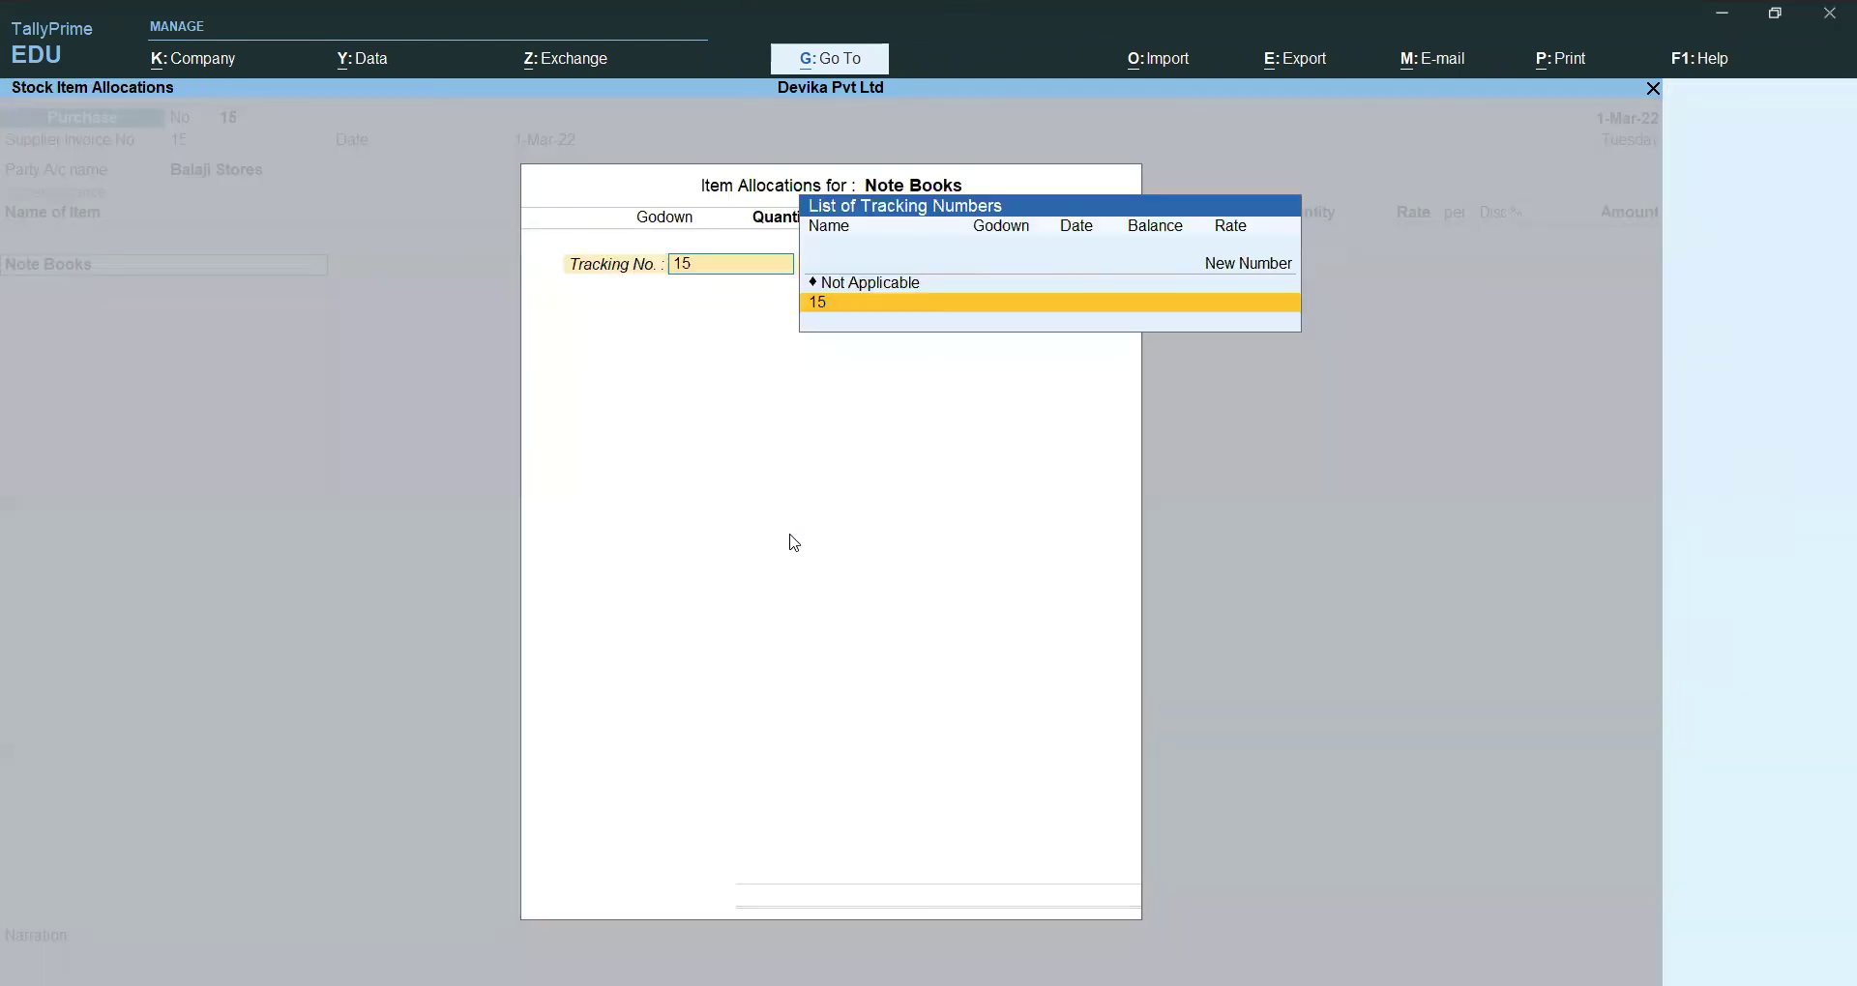
key("Up")
key("Return")
key("Return")
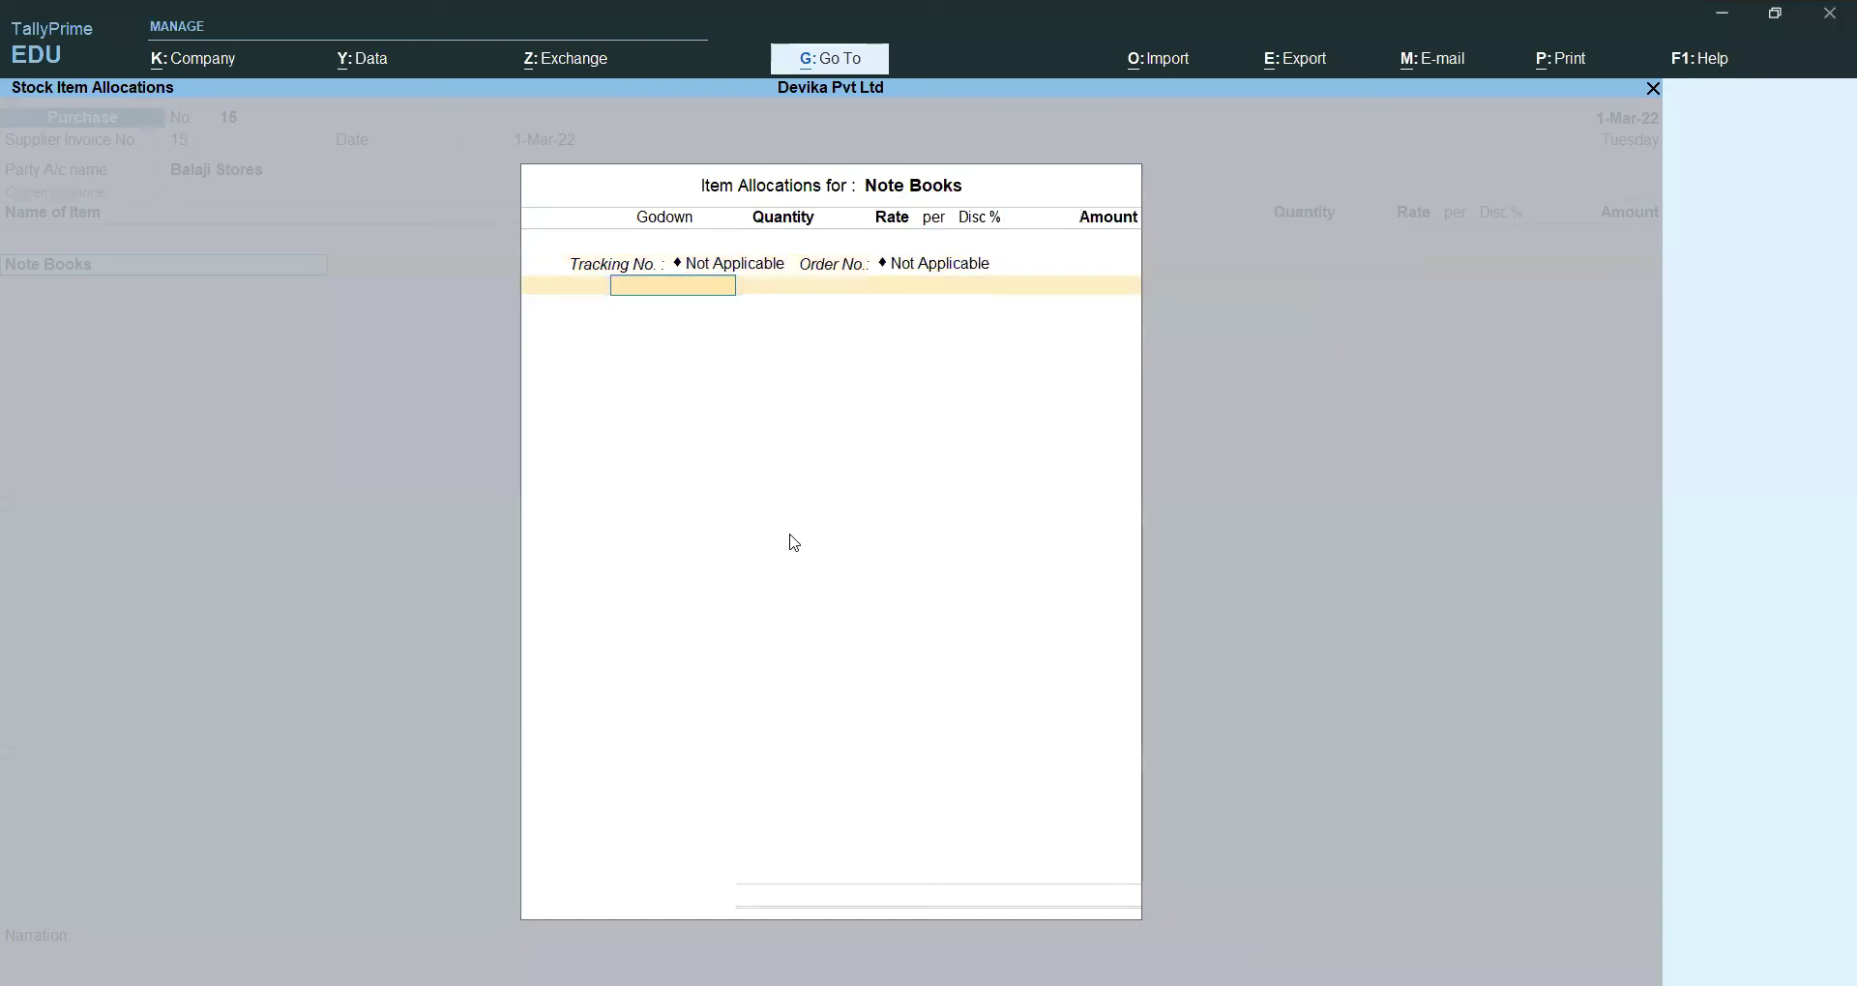
key("Return")
type("100")
key("Return")
type("100")
key("Return")
key("Return")
key("Return")
key("Return")
key("Return")
key("Return")
Step: Allocate the 10,000 to the Purchase ledger, complete bill-wise details and save voucher 15
type("P")
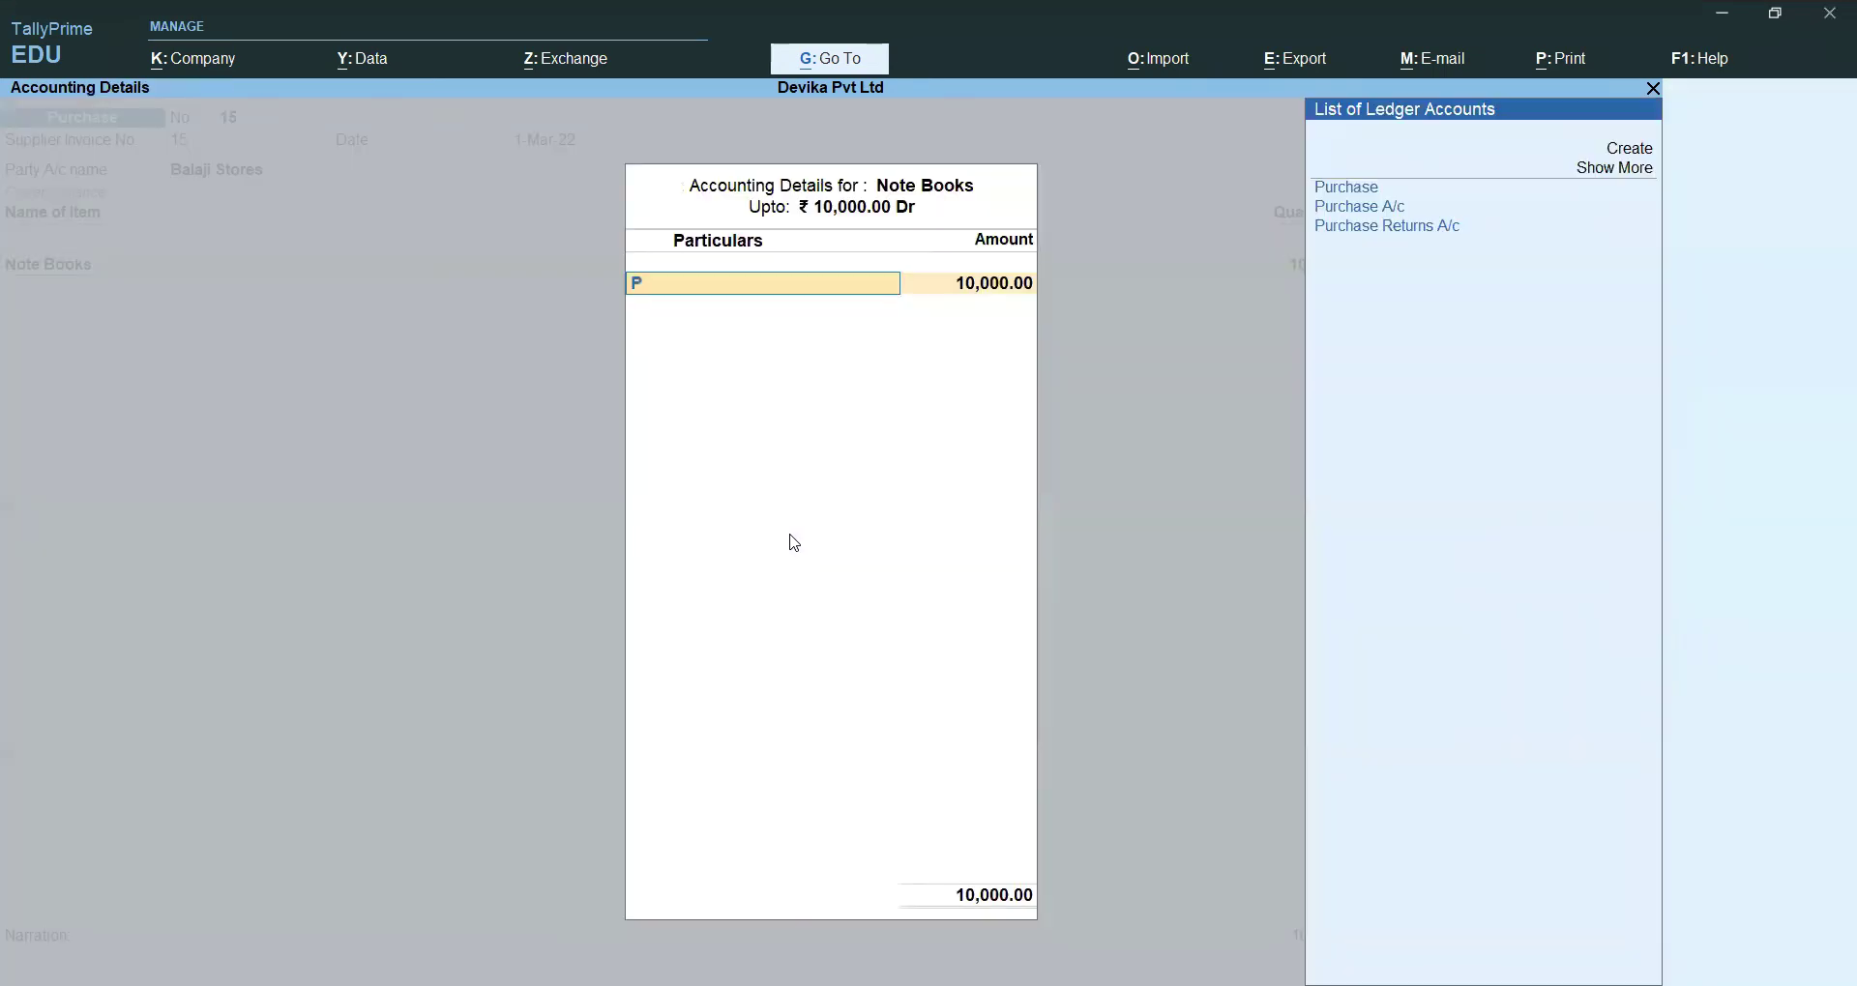
key("Return")
key("Return")
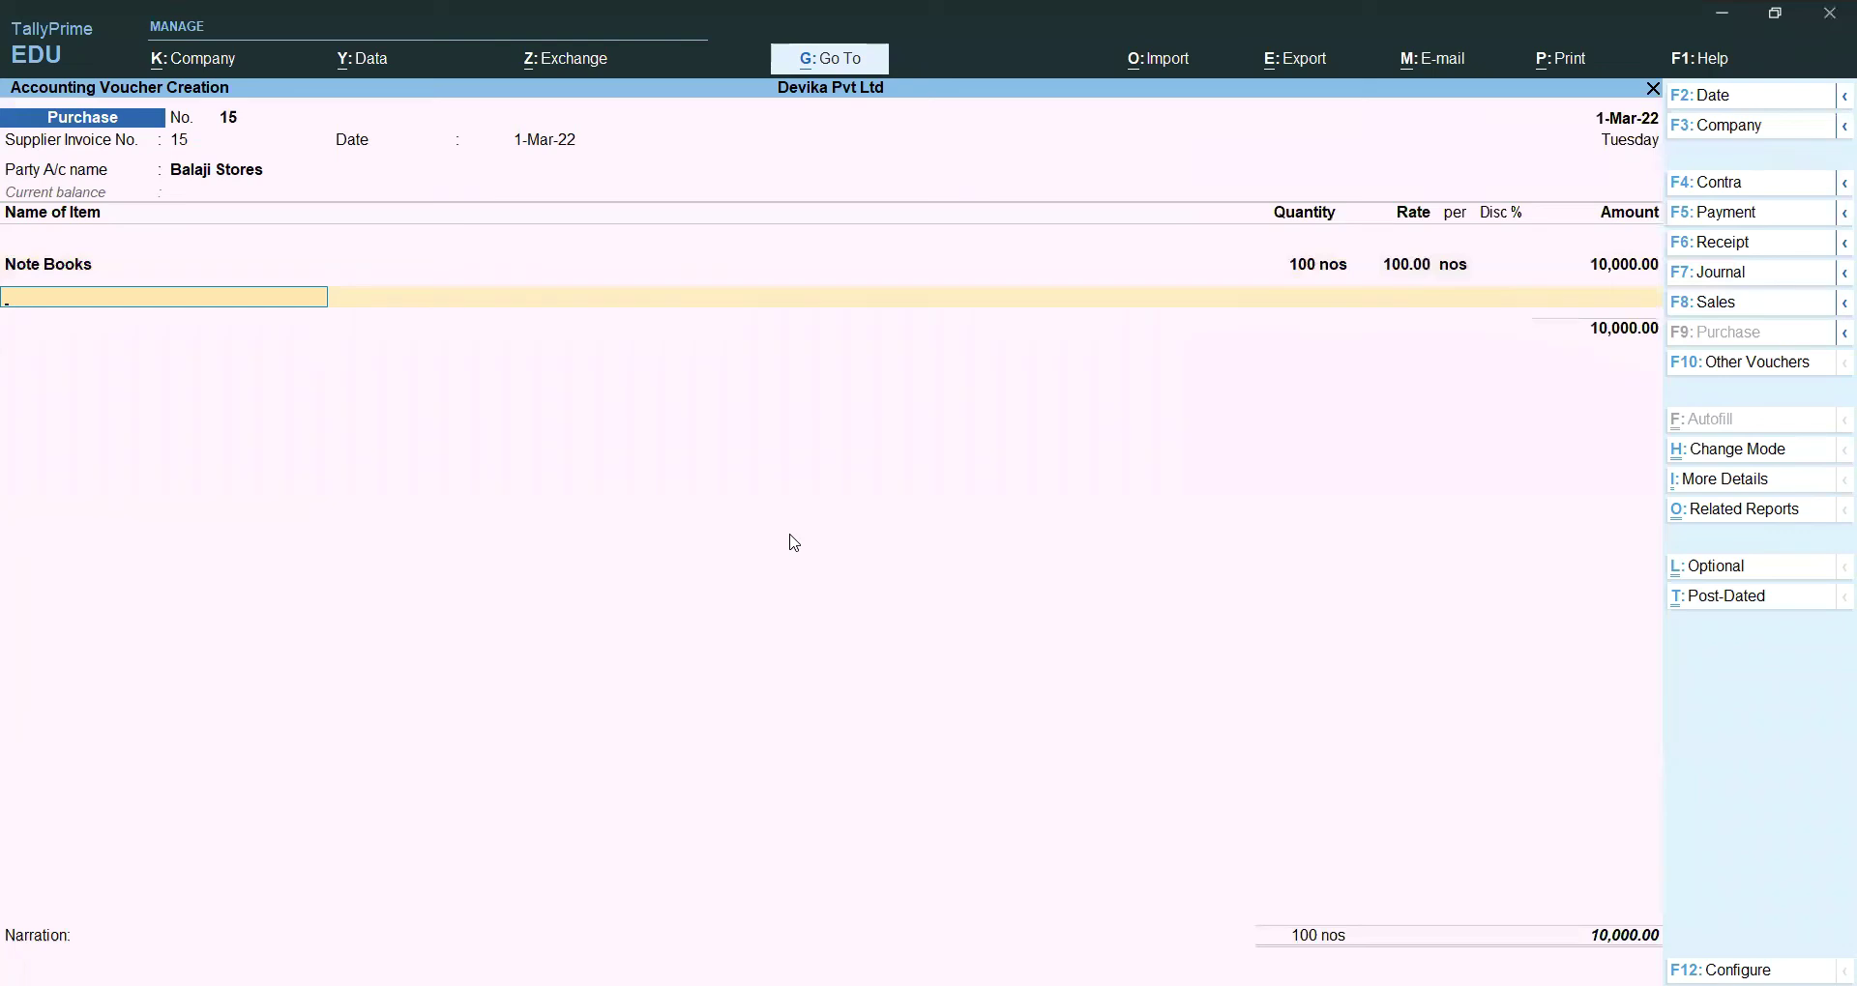
key("Return")
key("Return")
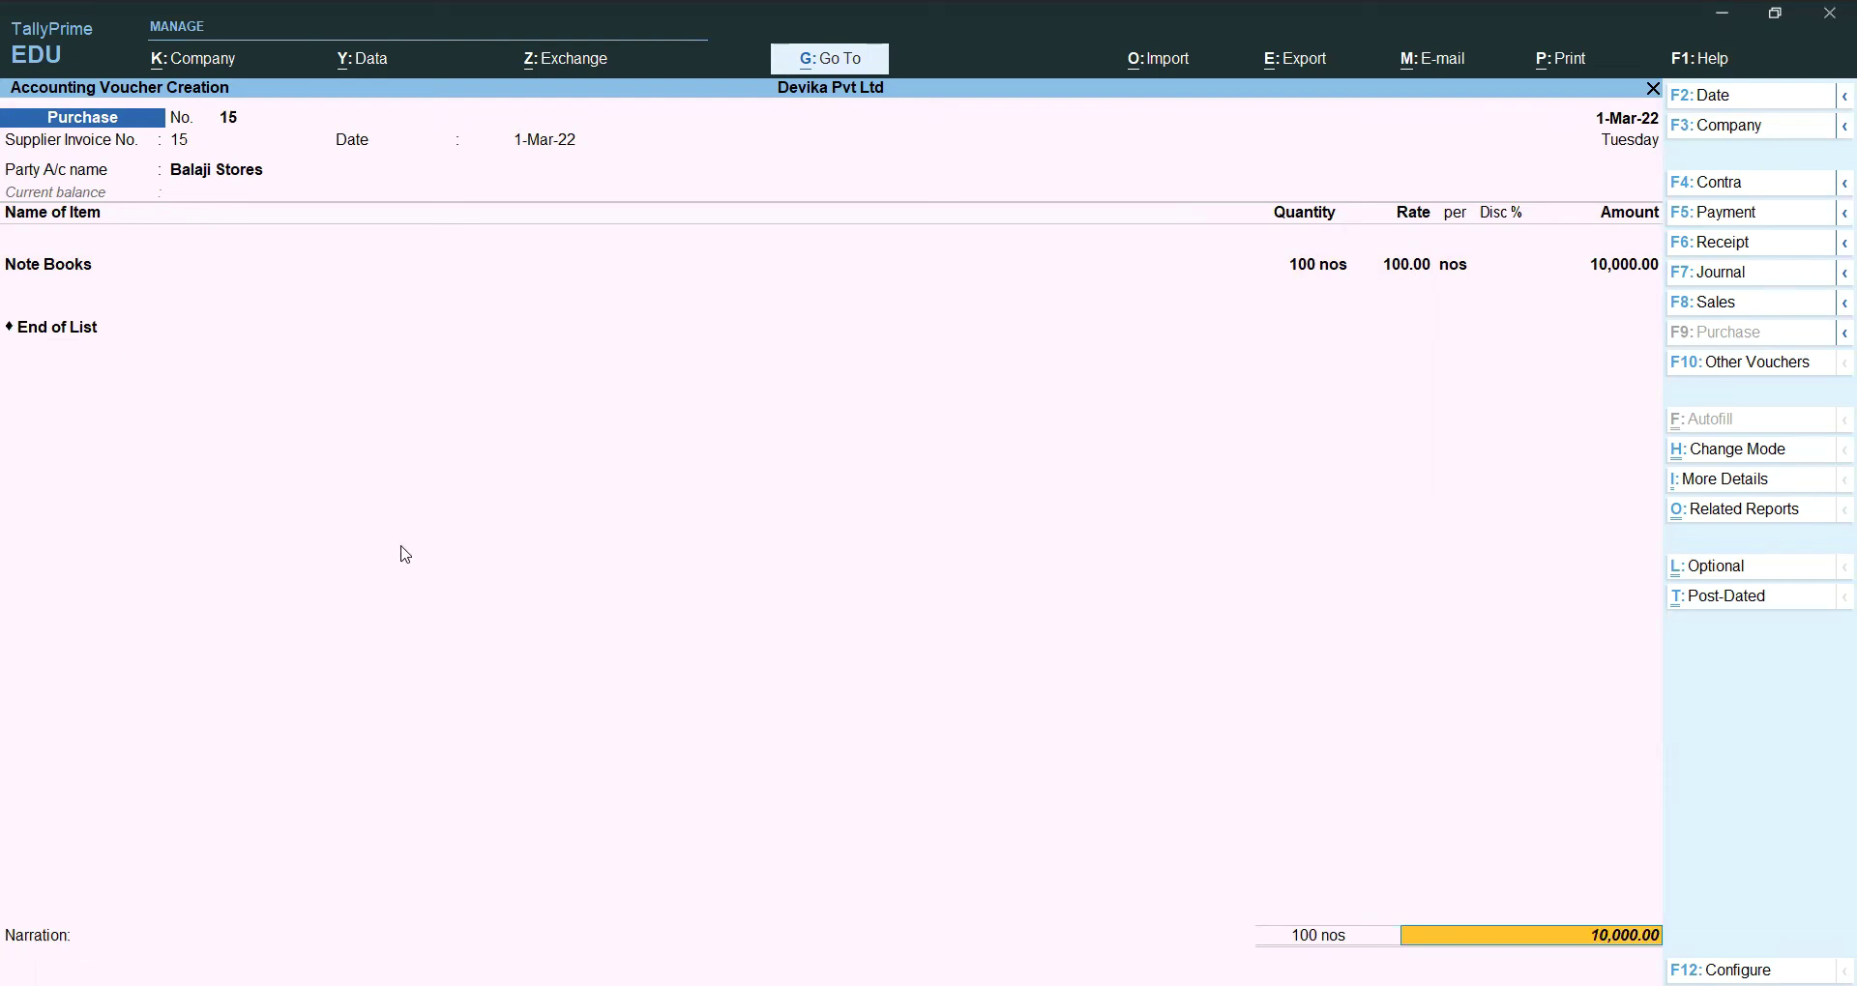
key("Return")
key("Return")
key("Return")
key("Return")
key("Return")
key("Return")
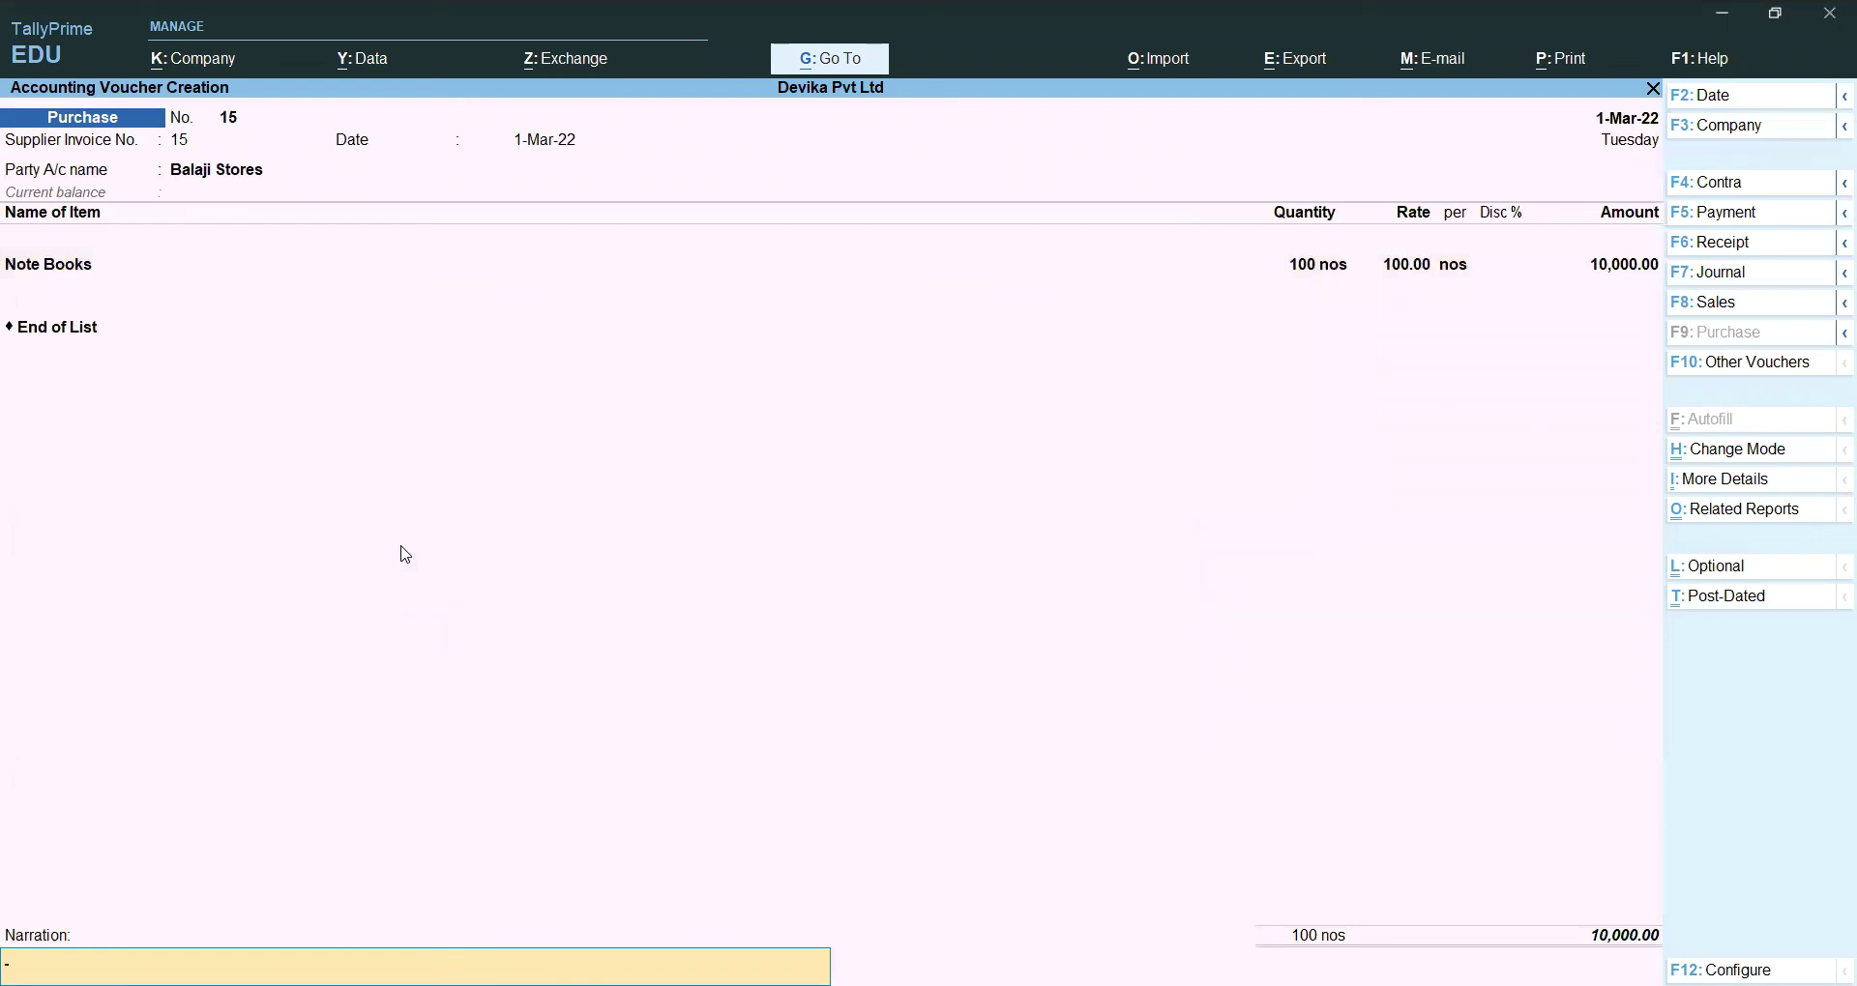
key("Return")
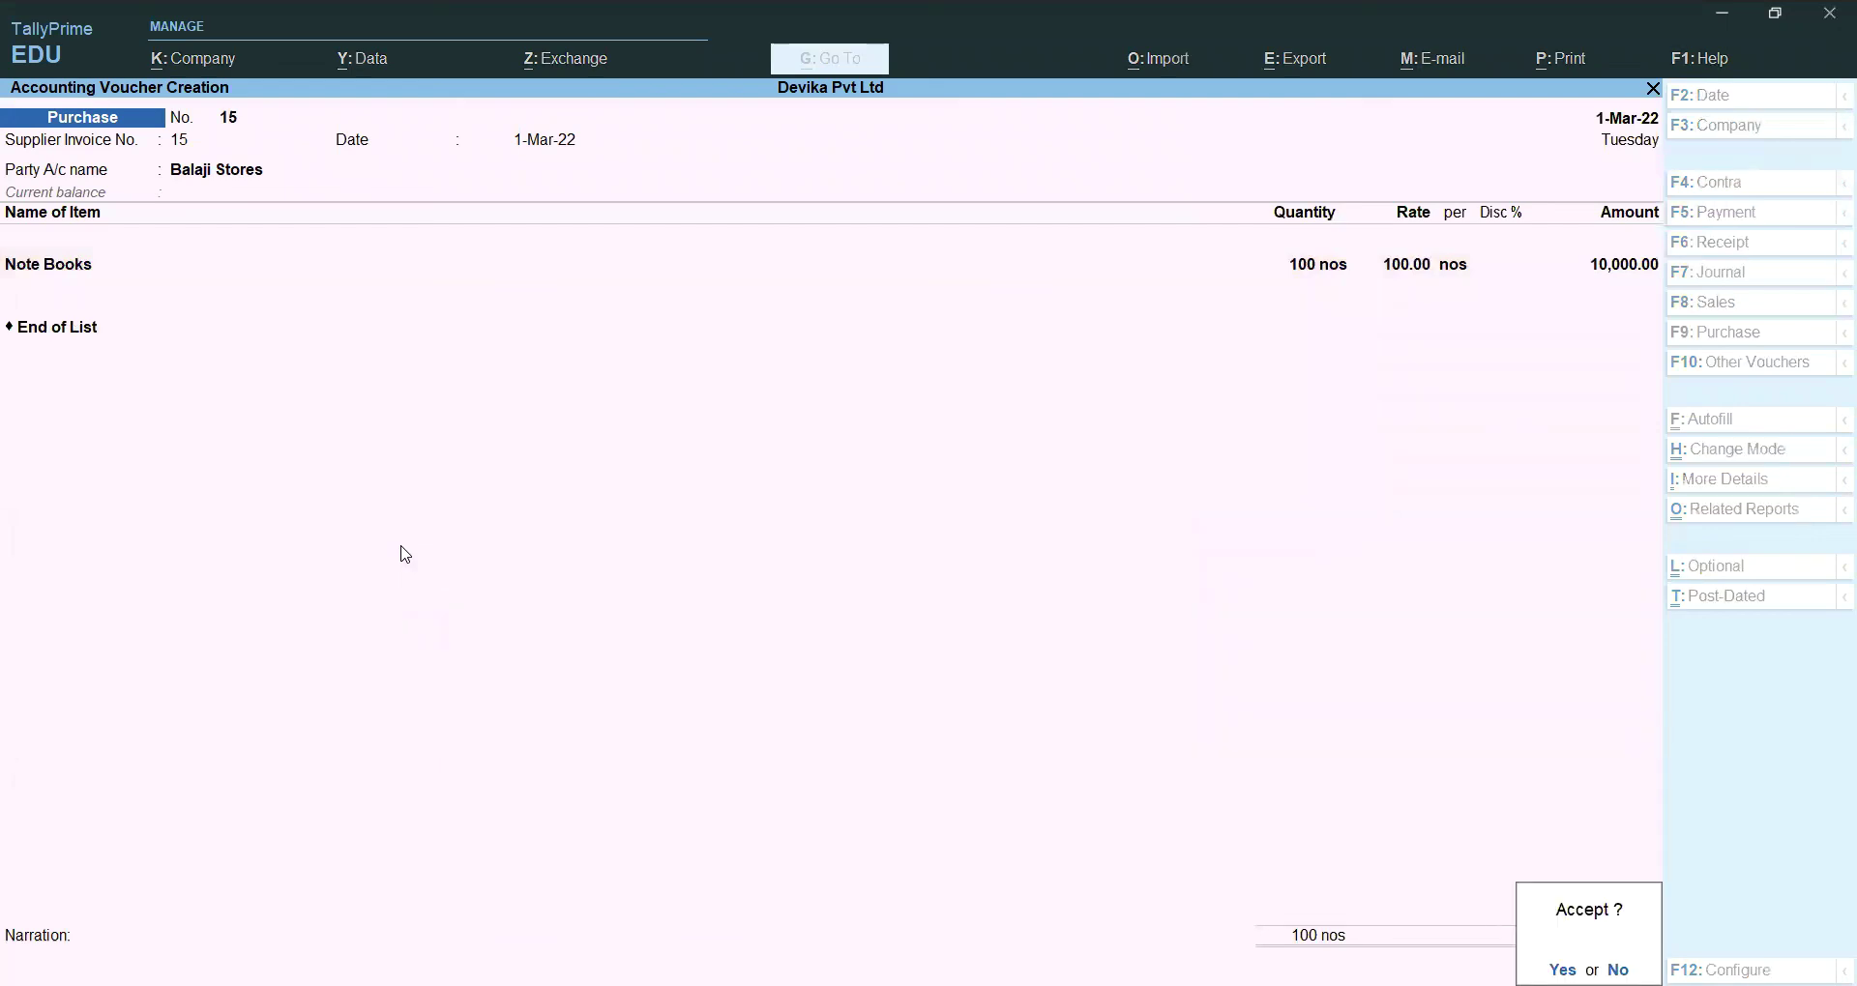
key("Return")
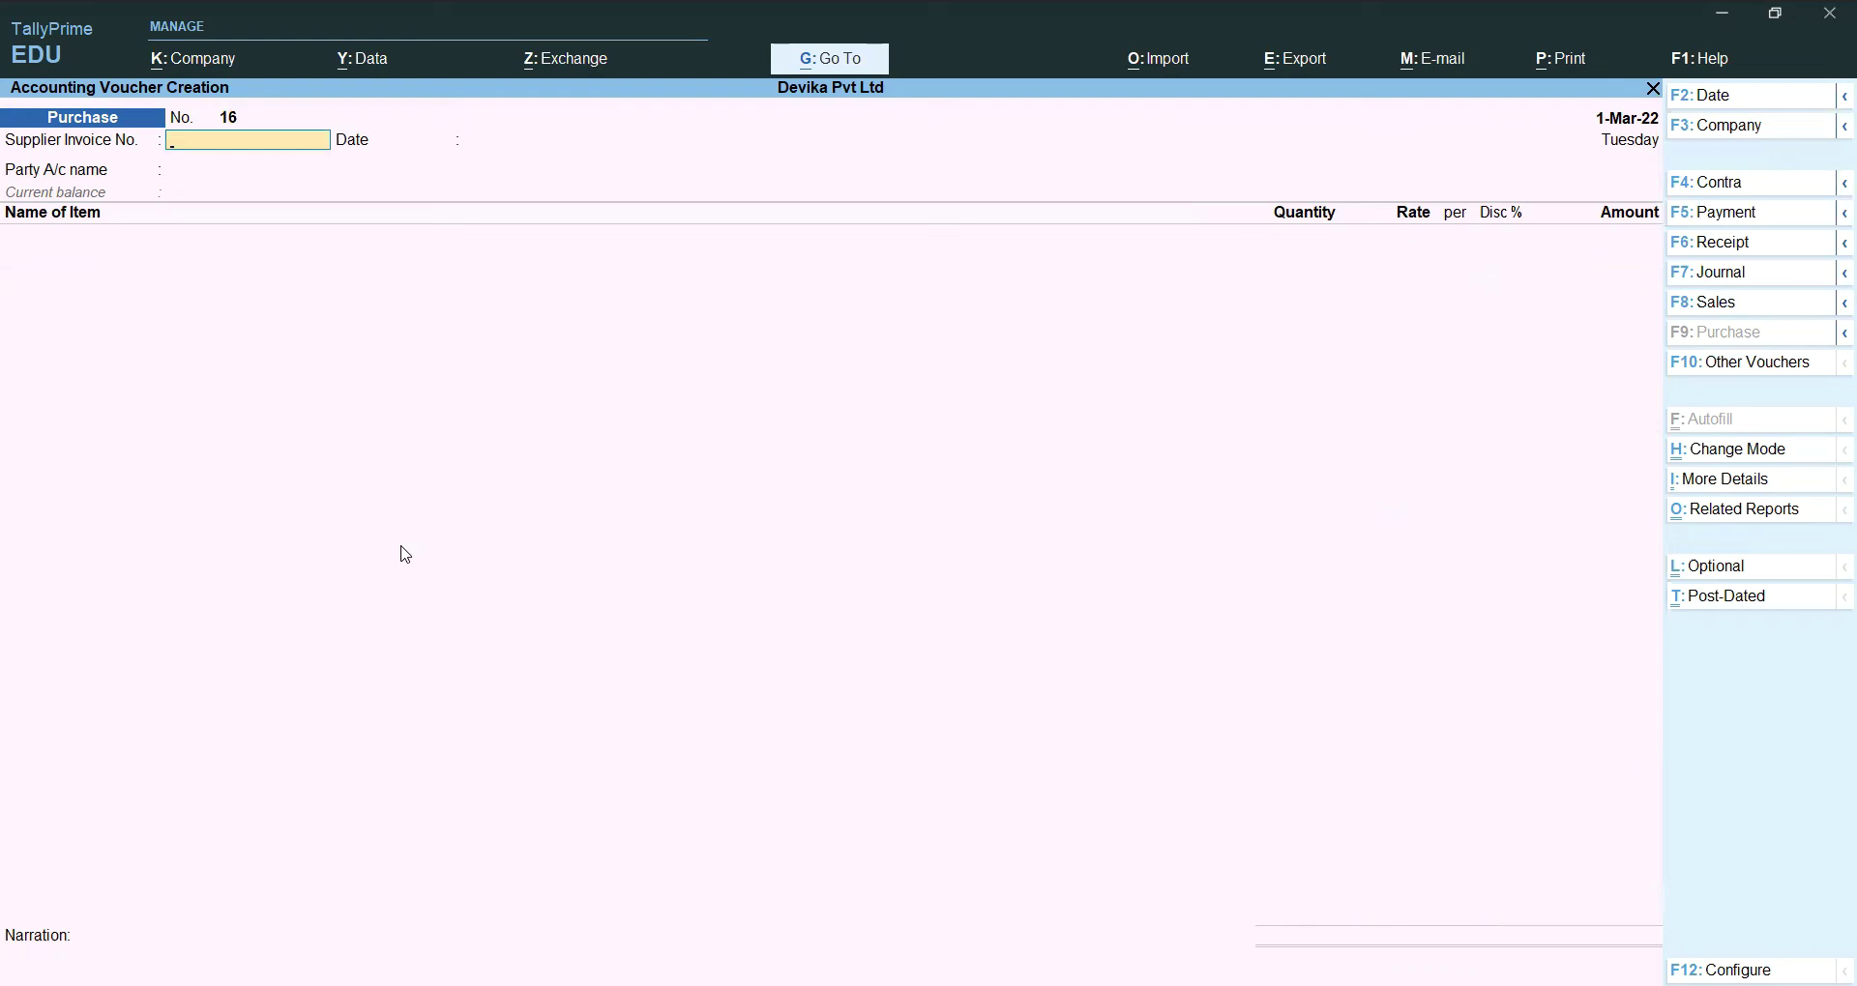
key("Escape")
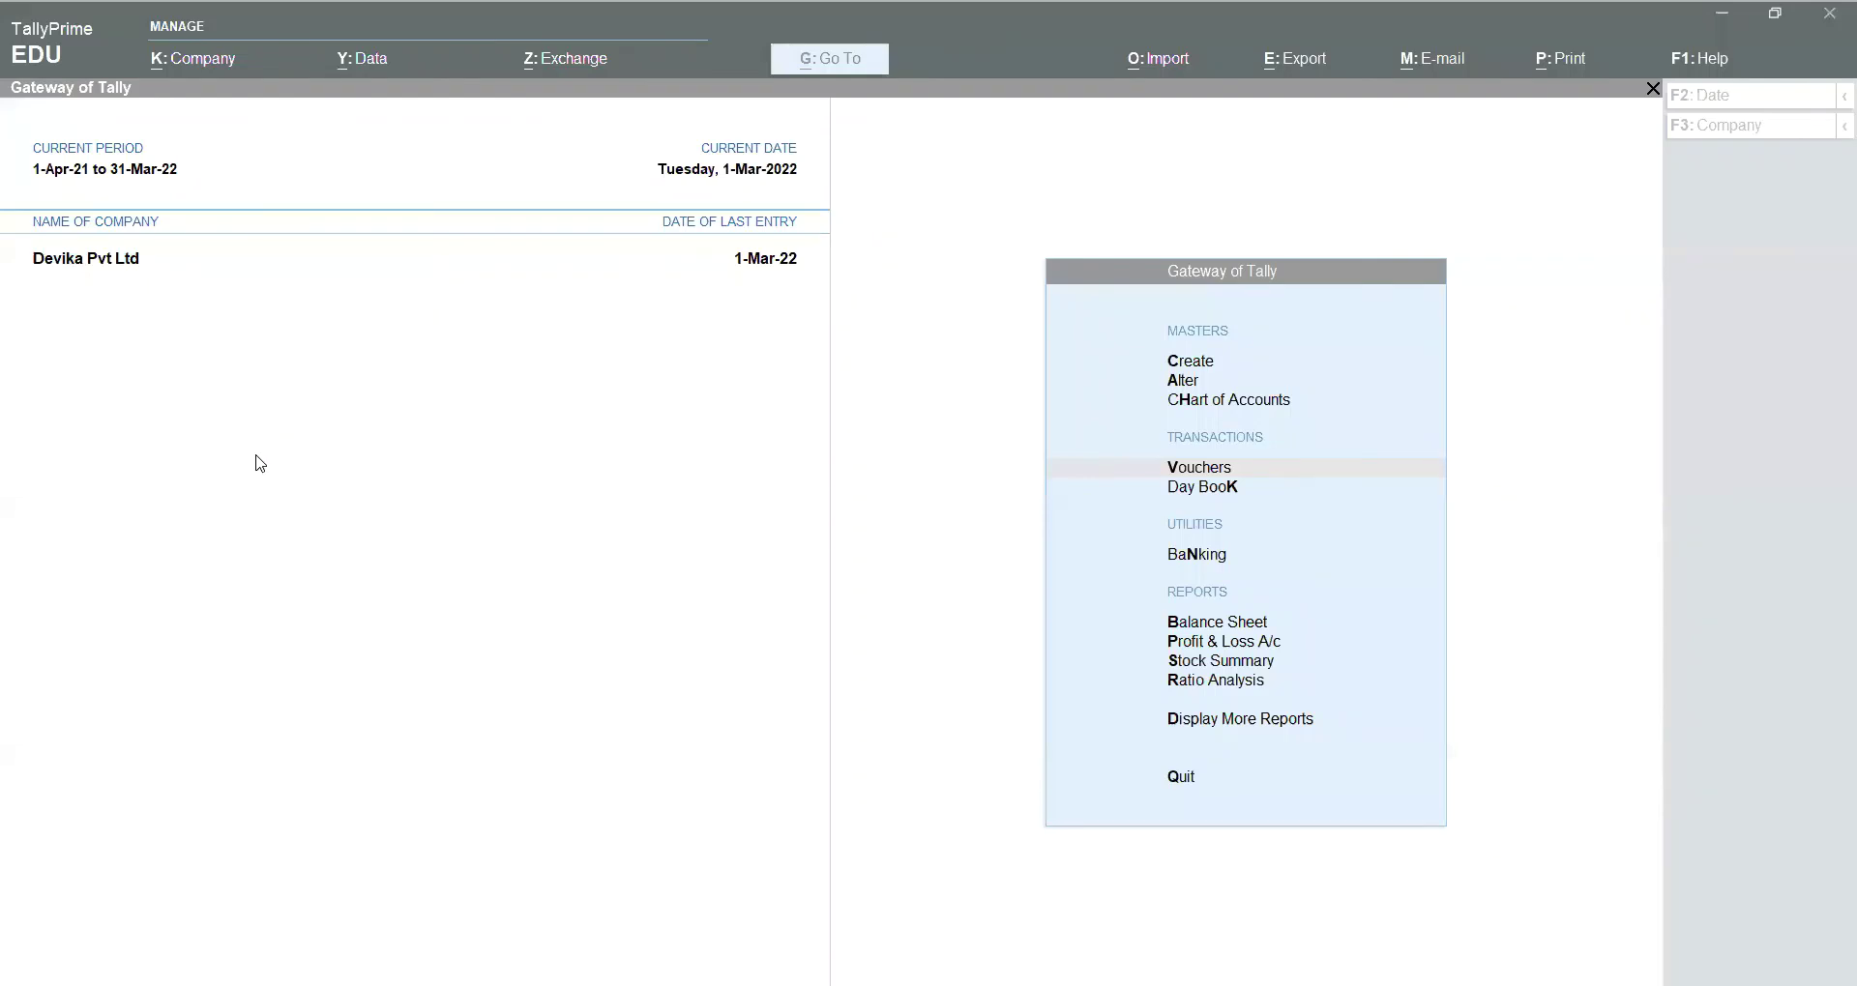
Step: Switch back to TallyPrime to leave the blank purchase voucher No. 16
left_click(250, 465)
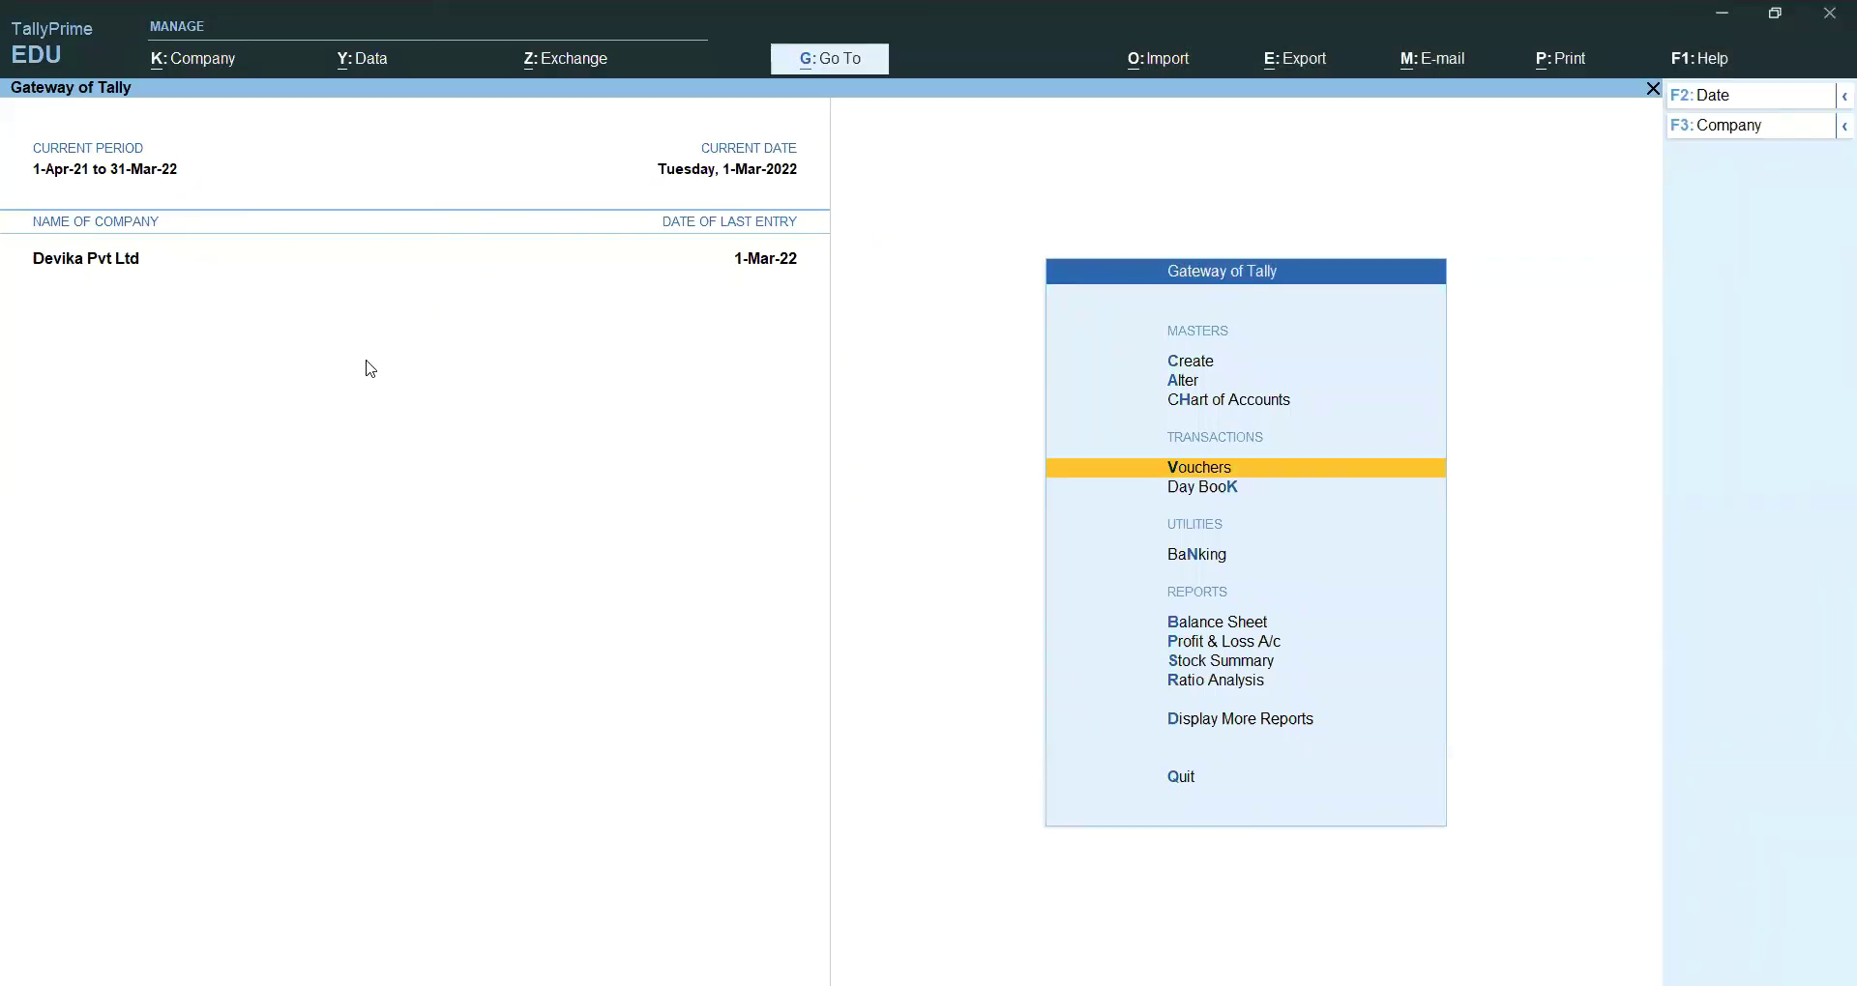
Step: Open GSTR-2 under Display More Reports > GST Reports for period 1-3-2022 to 31-3-2022
left_click(1270, 724)
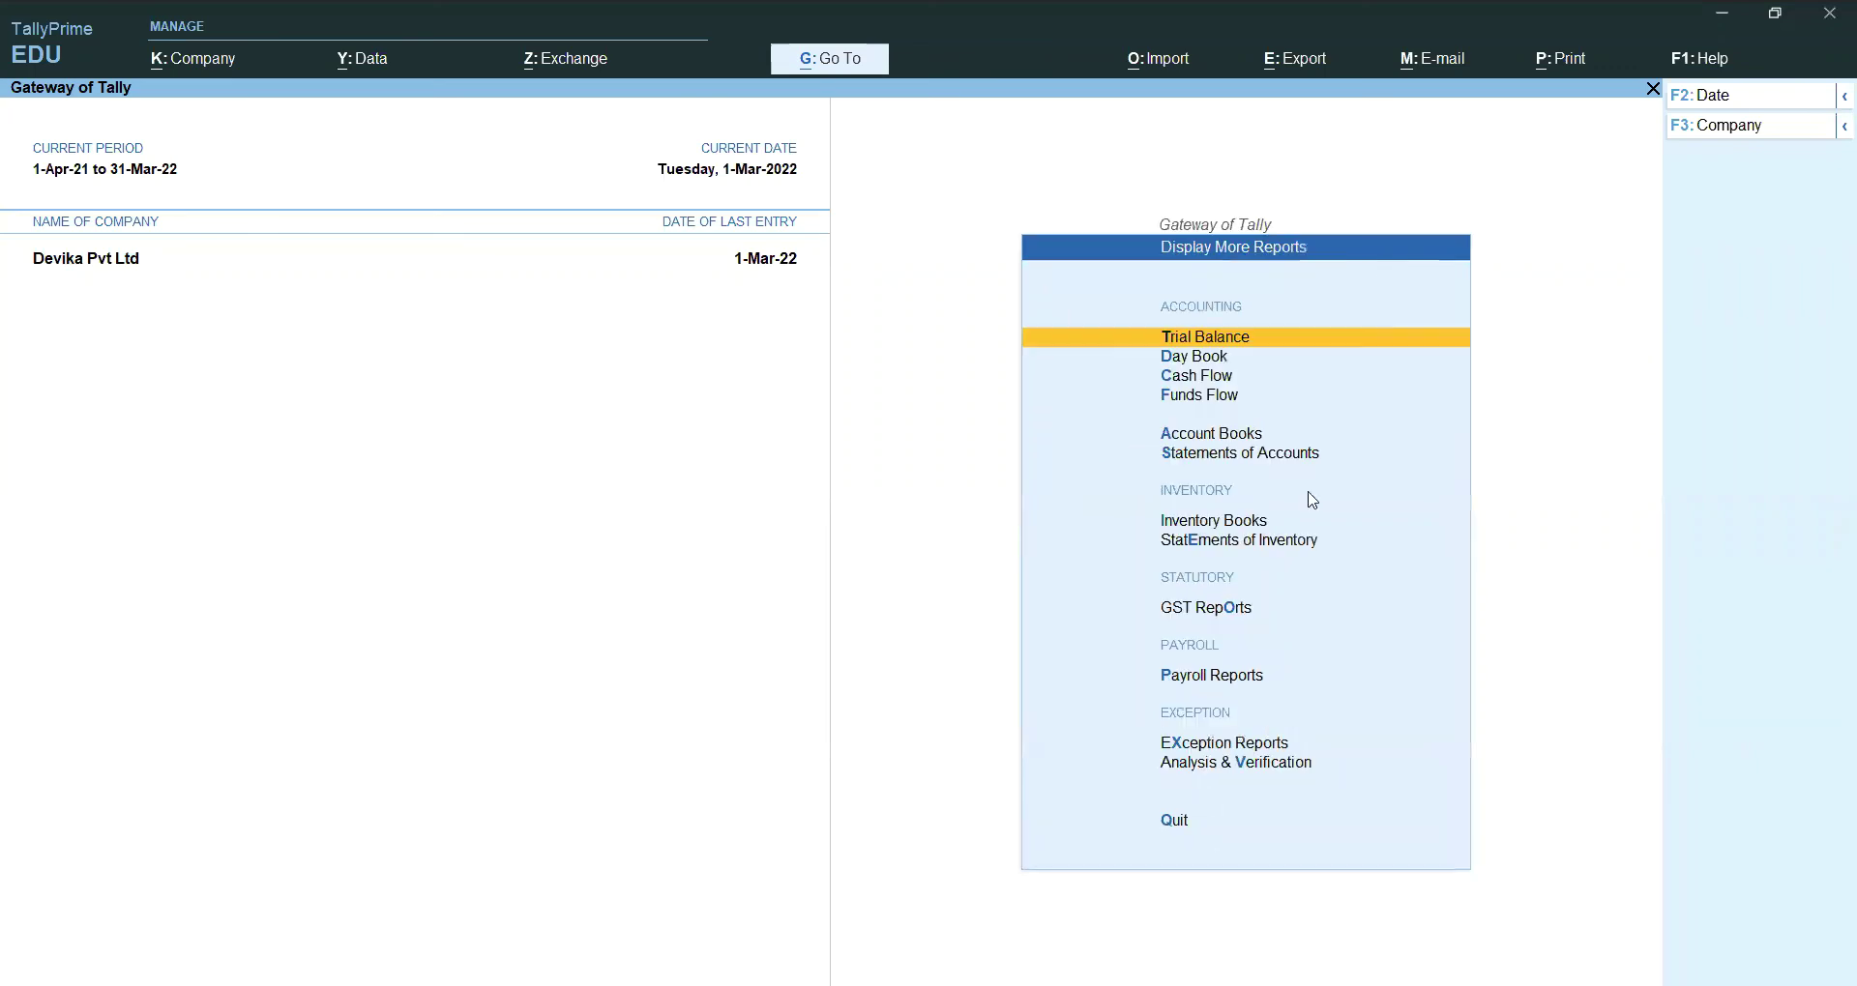
left_click(1233, 615)
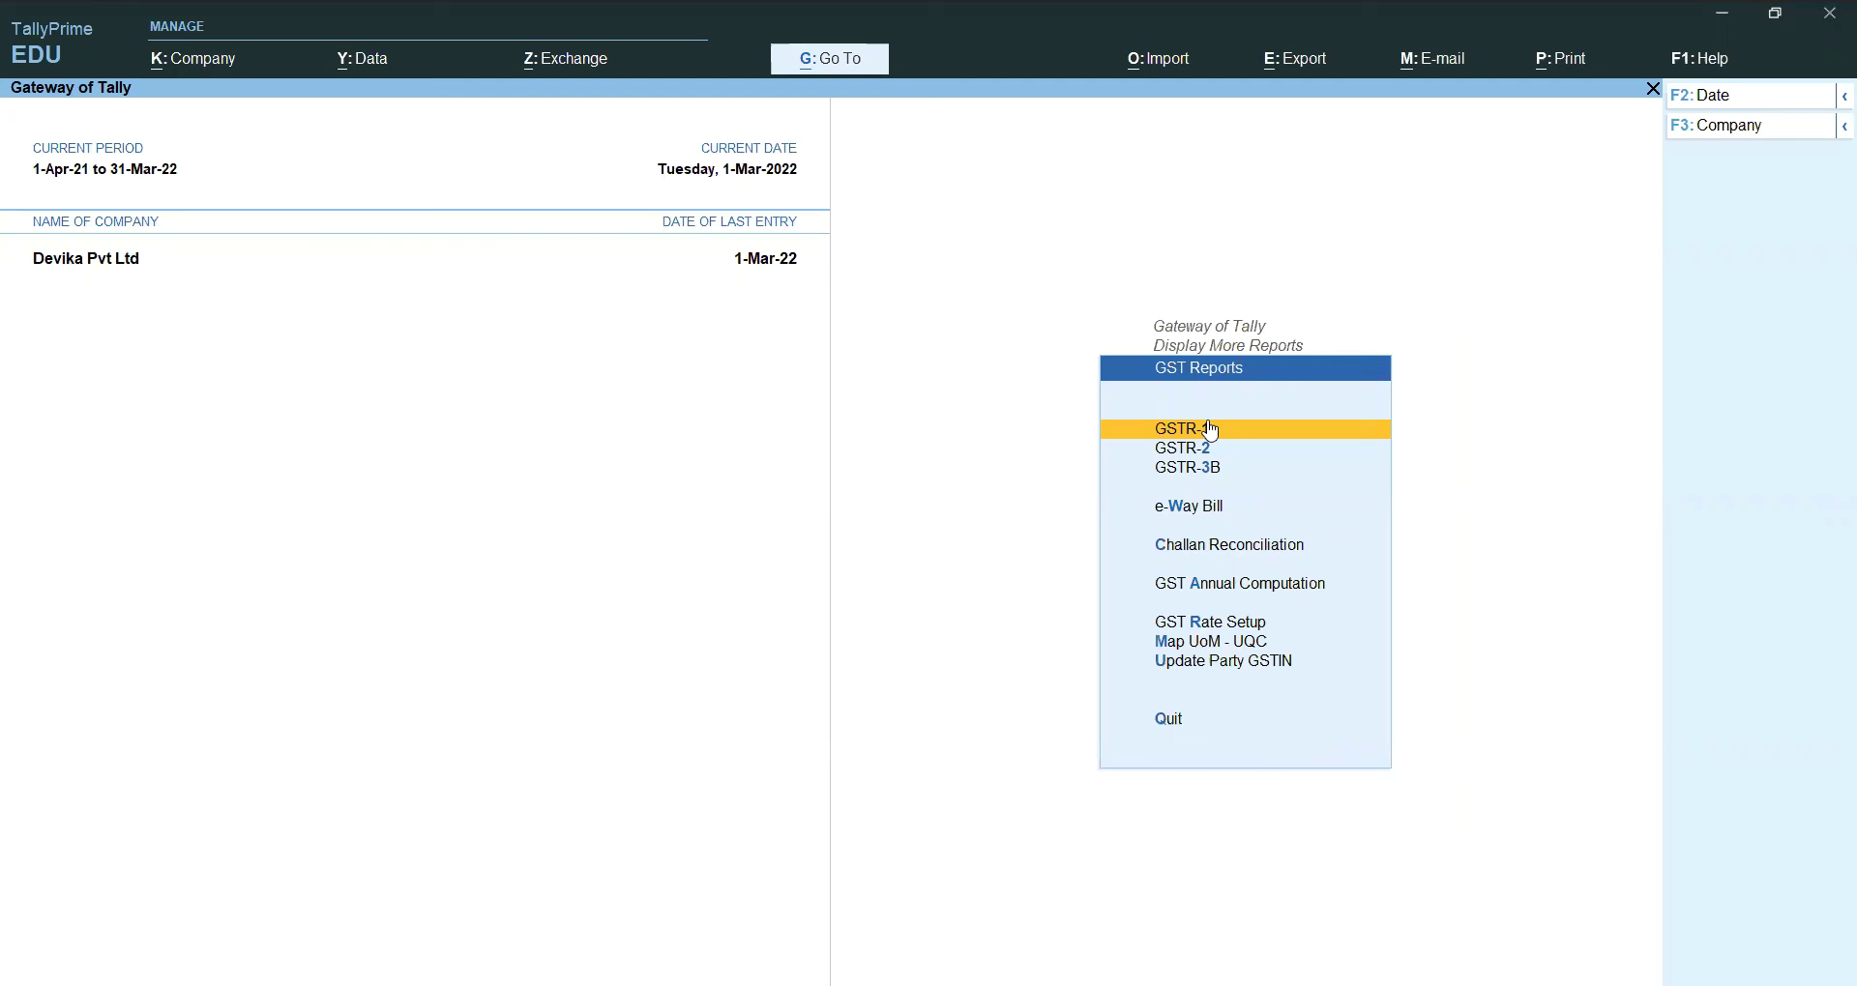
left_click(1180, 450)
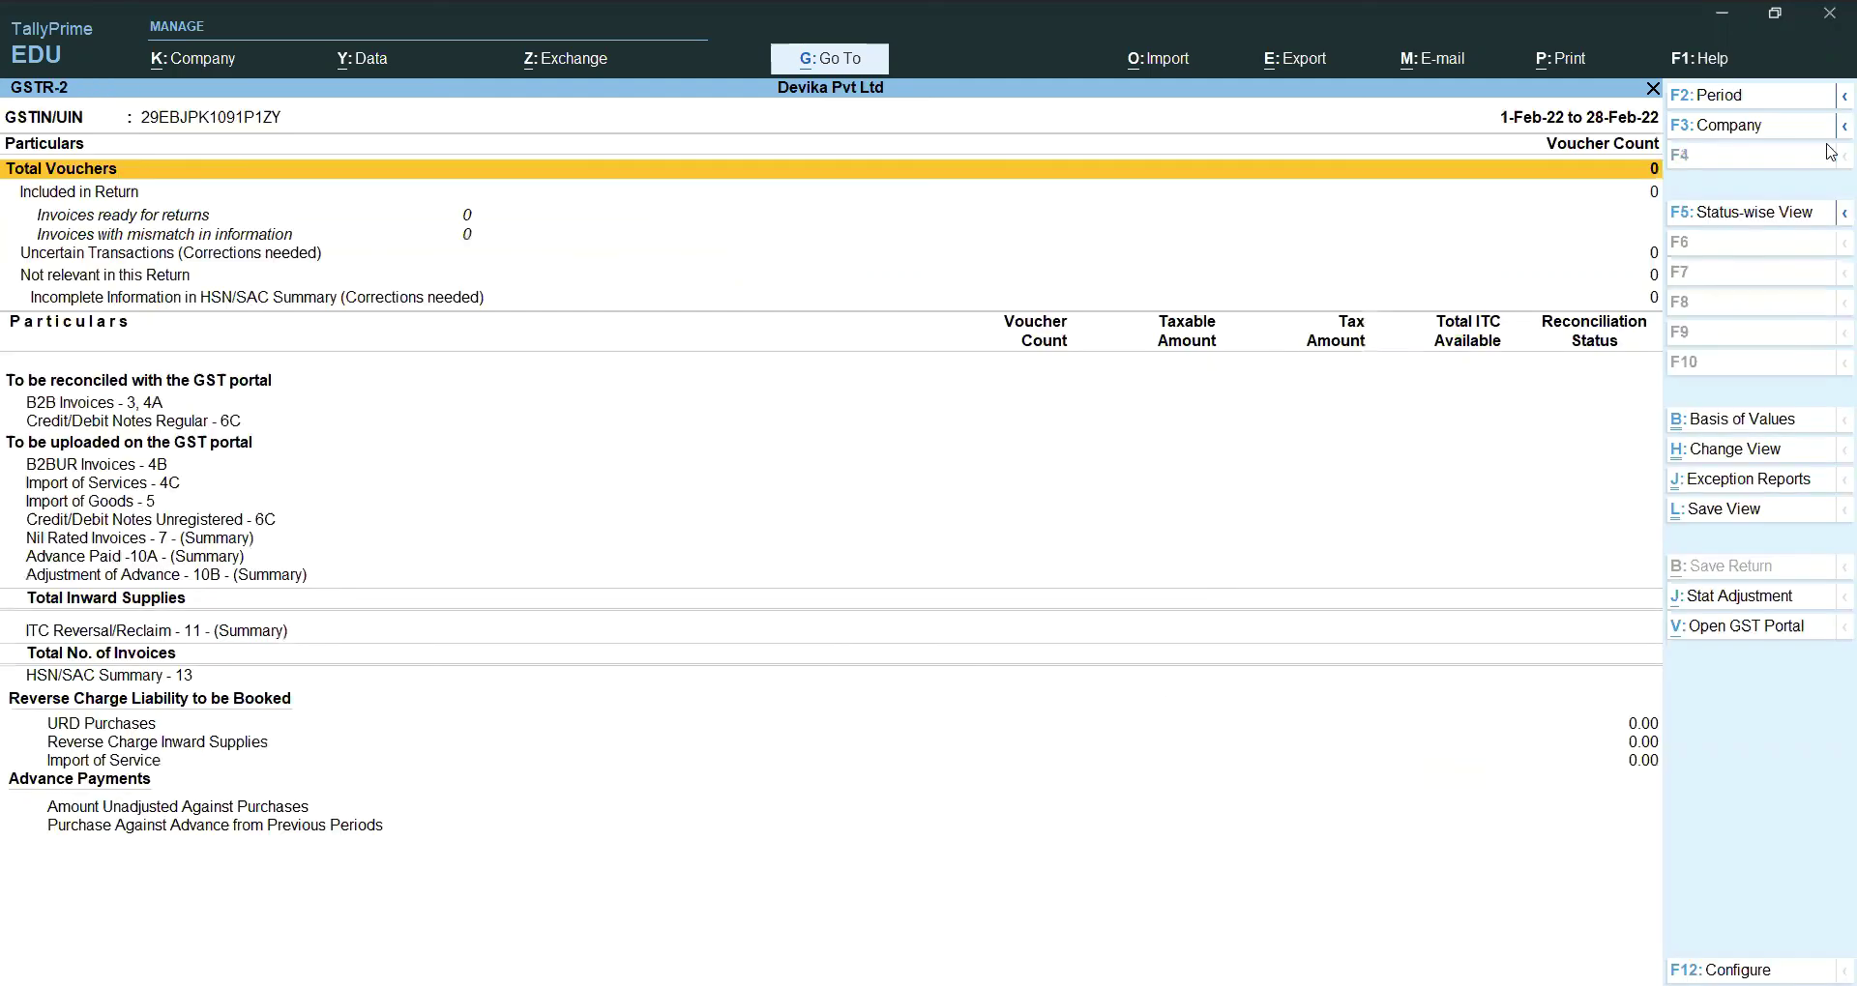
left_click(1717, 100)
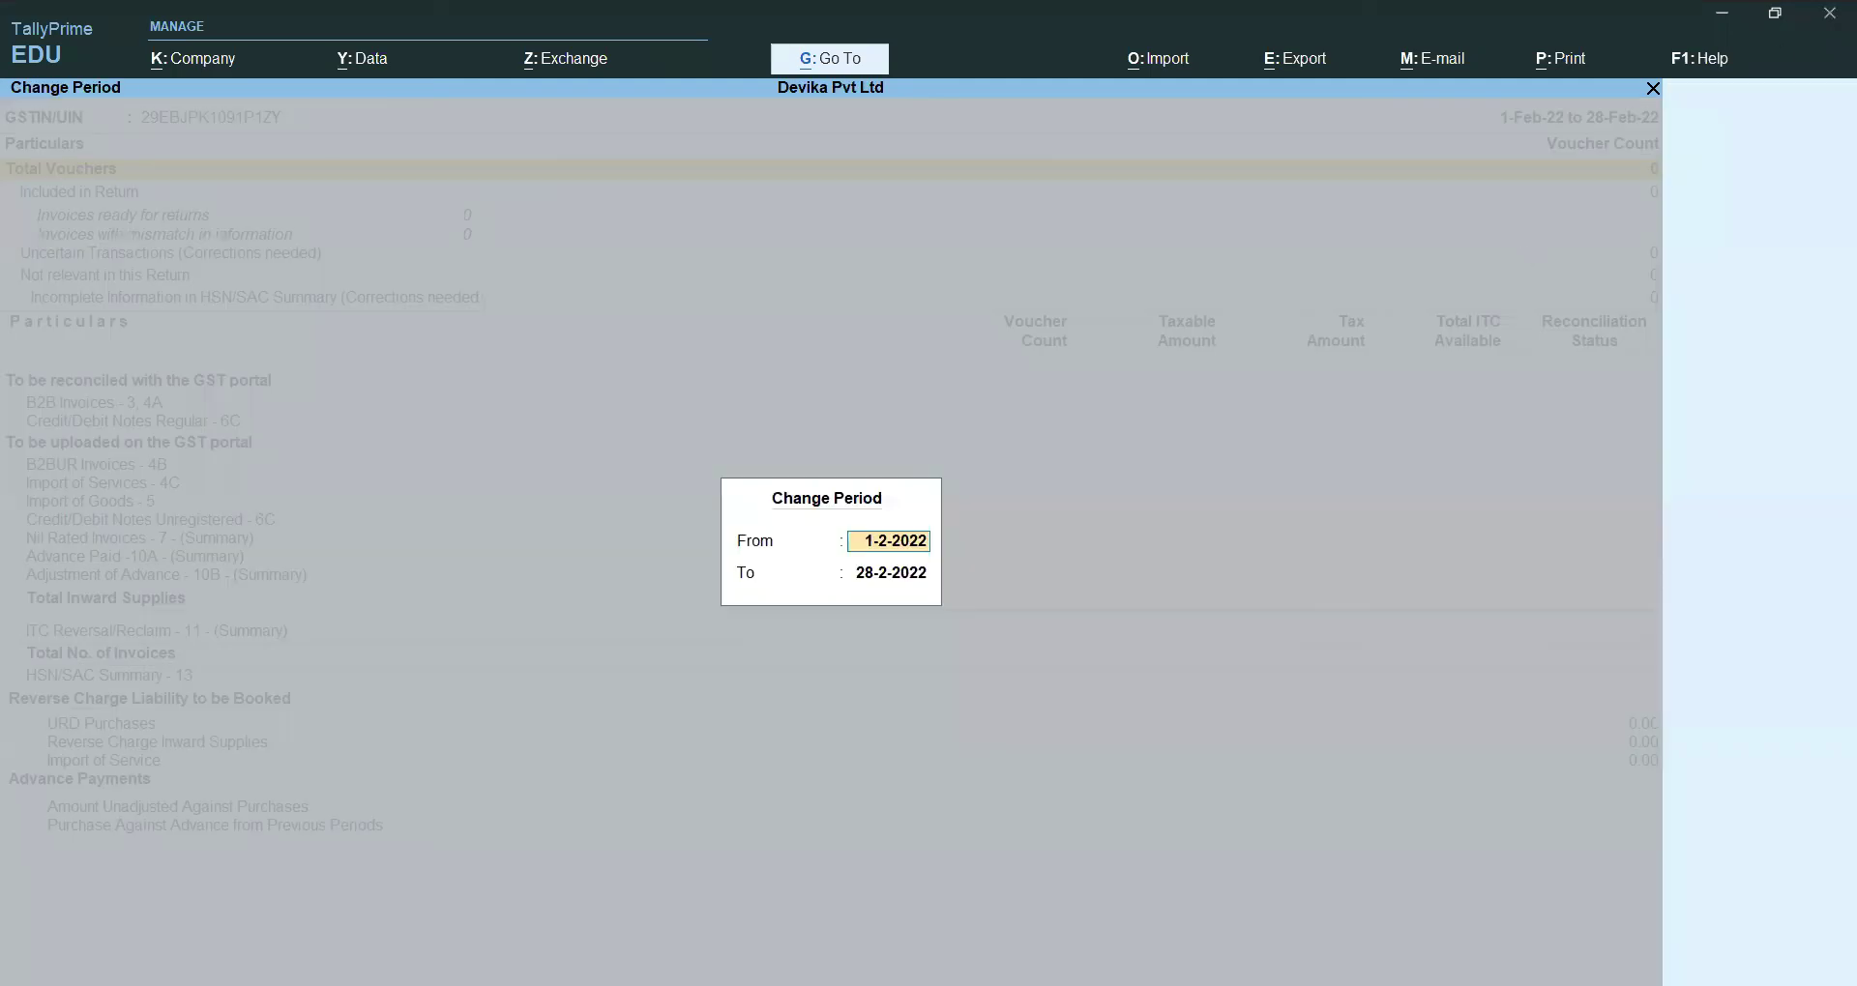
type("1-3-2022")
key("Return")
type("31-3-2022")
key("Return")
key("Down")
key("Down")
key("Down")
key("Down")
key("Down")
key("Down")
key("Down")
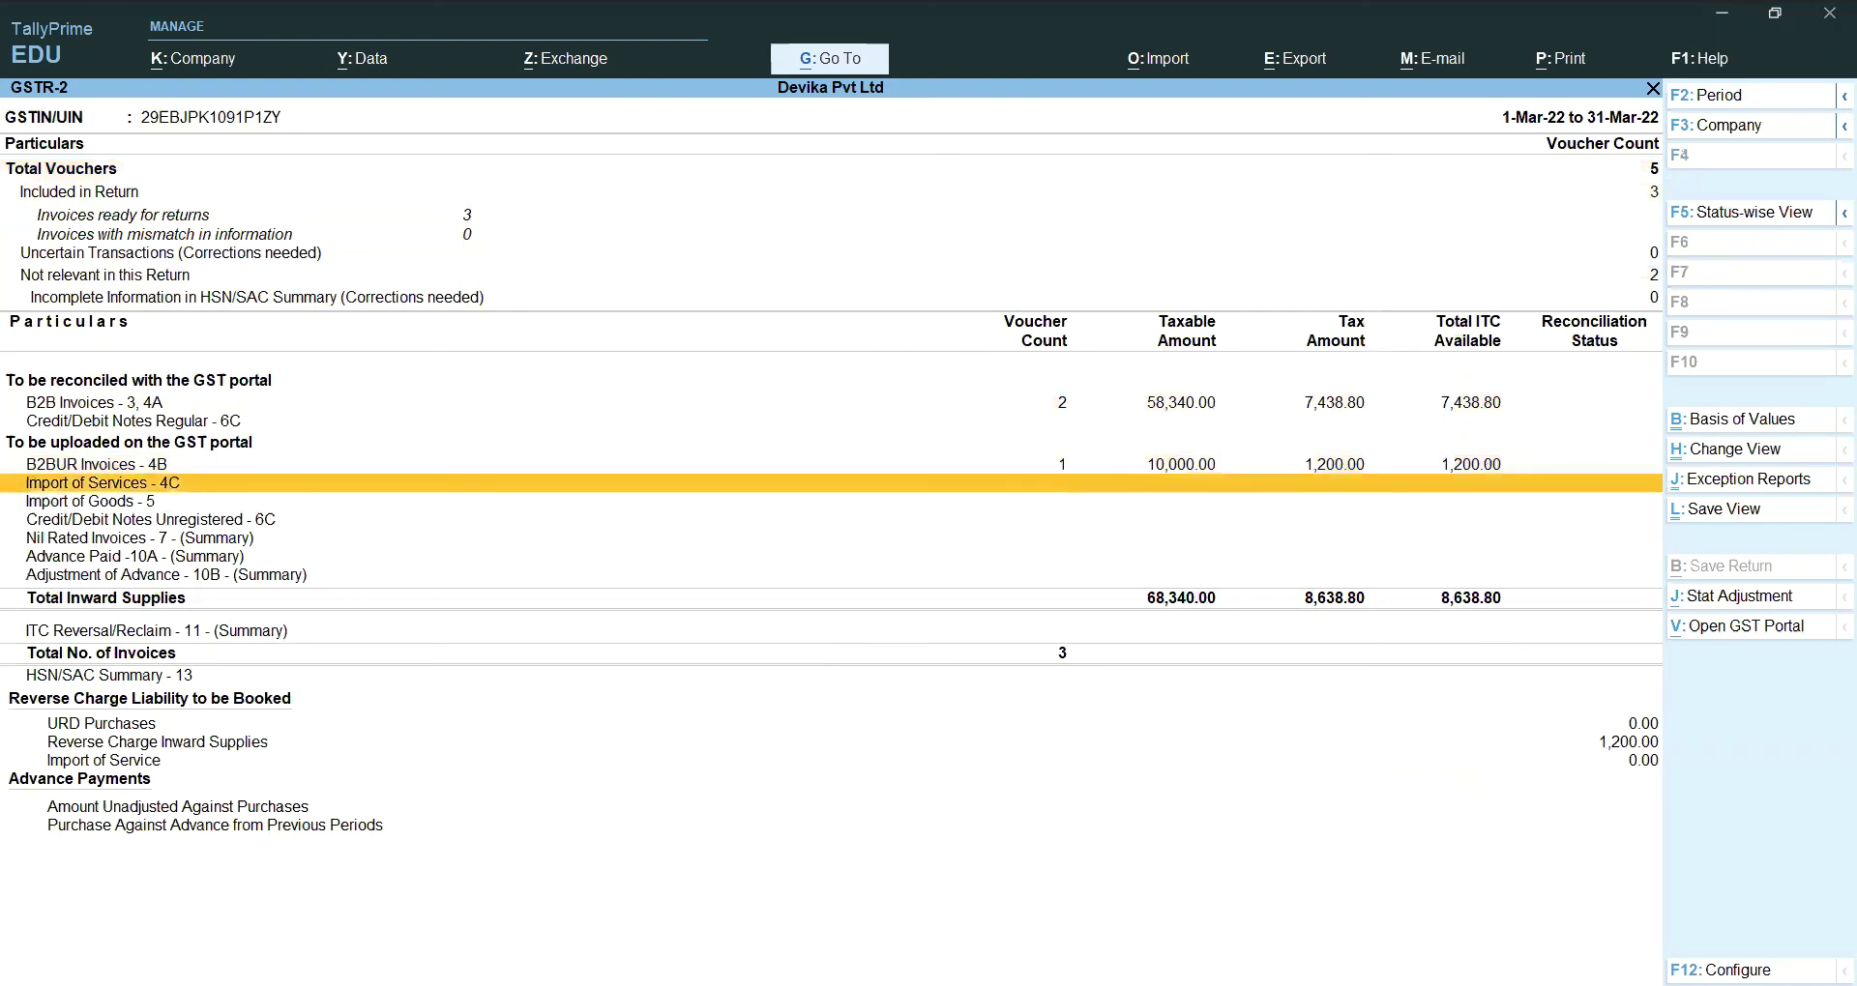
key("Up")
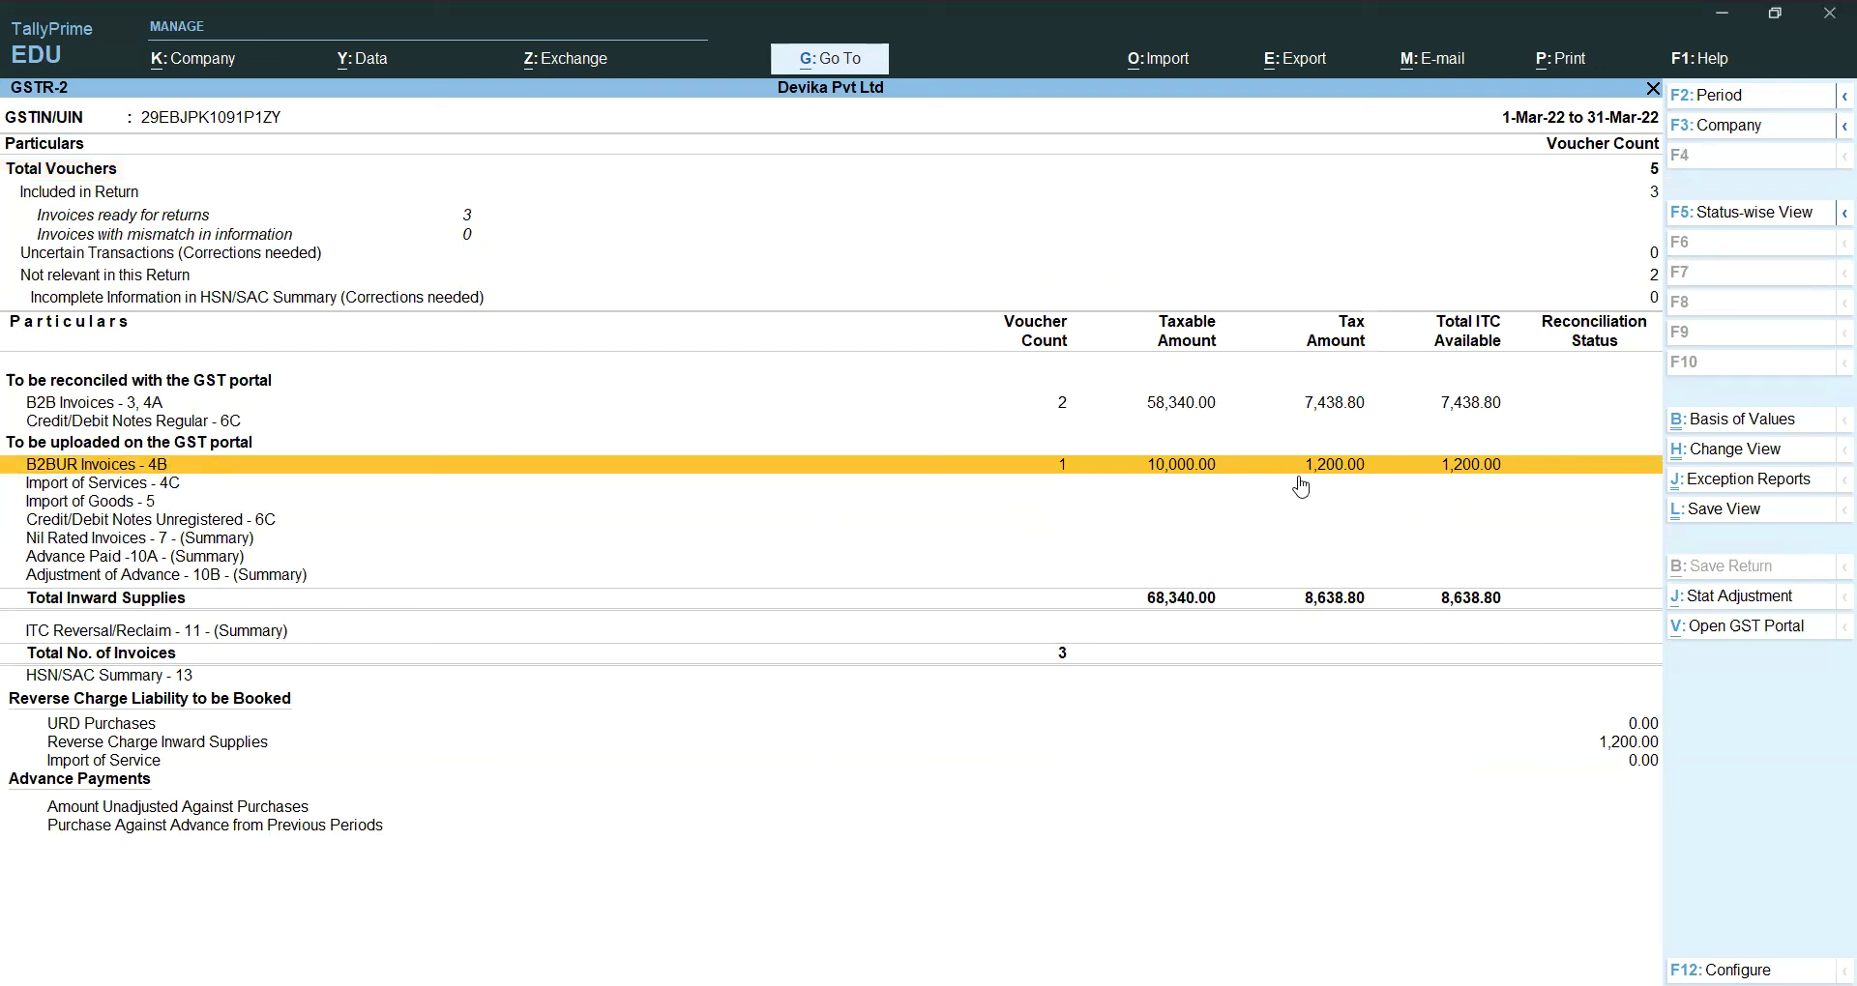
Step: Drill into Reverse Charge Inward Supplies to see Balaji Stores' 600 central and 600 state tax
key("Down")
key("Down")
key("Down")
key("Down")
key("Down")
key("Down")
key("Down")
key("Down")
key("Down")
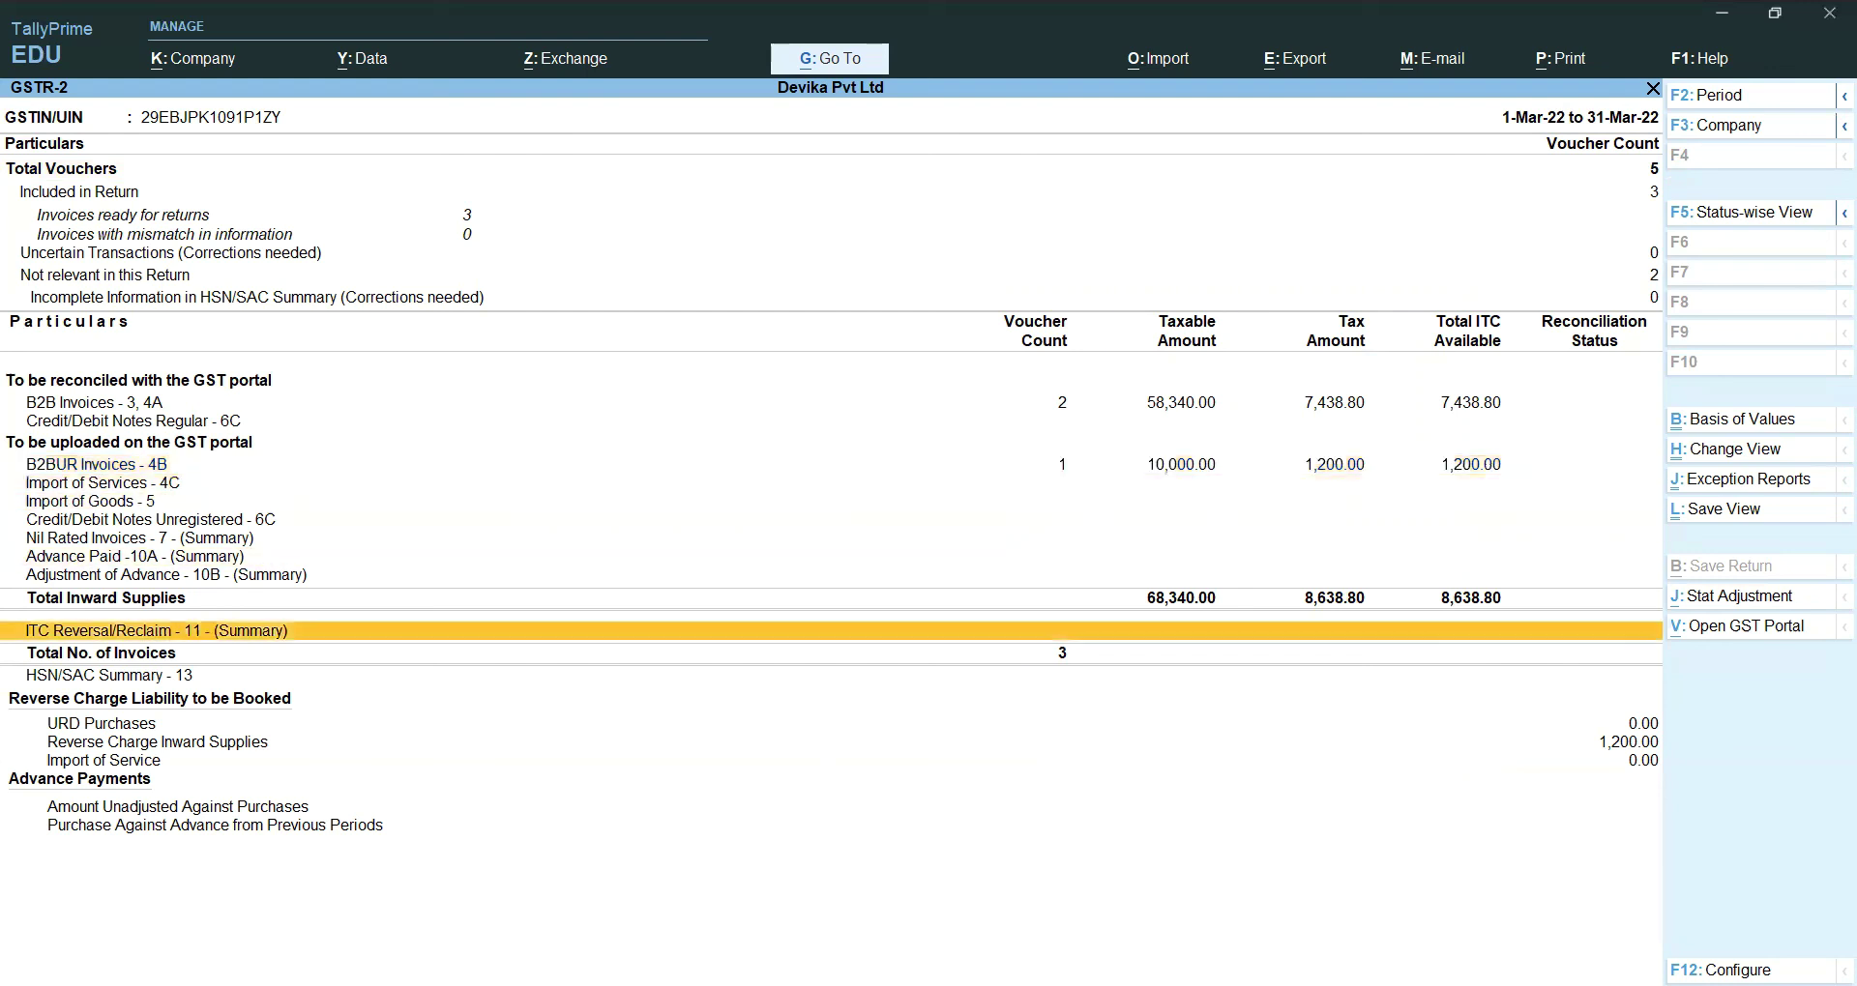
key("Down")
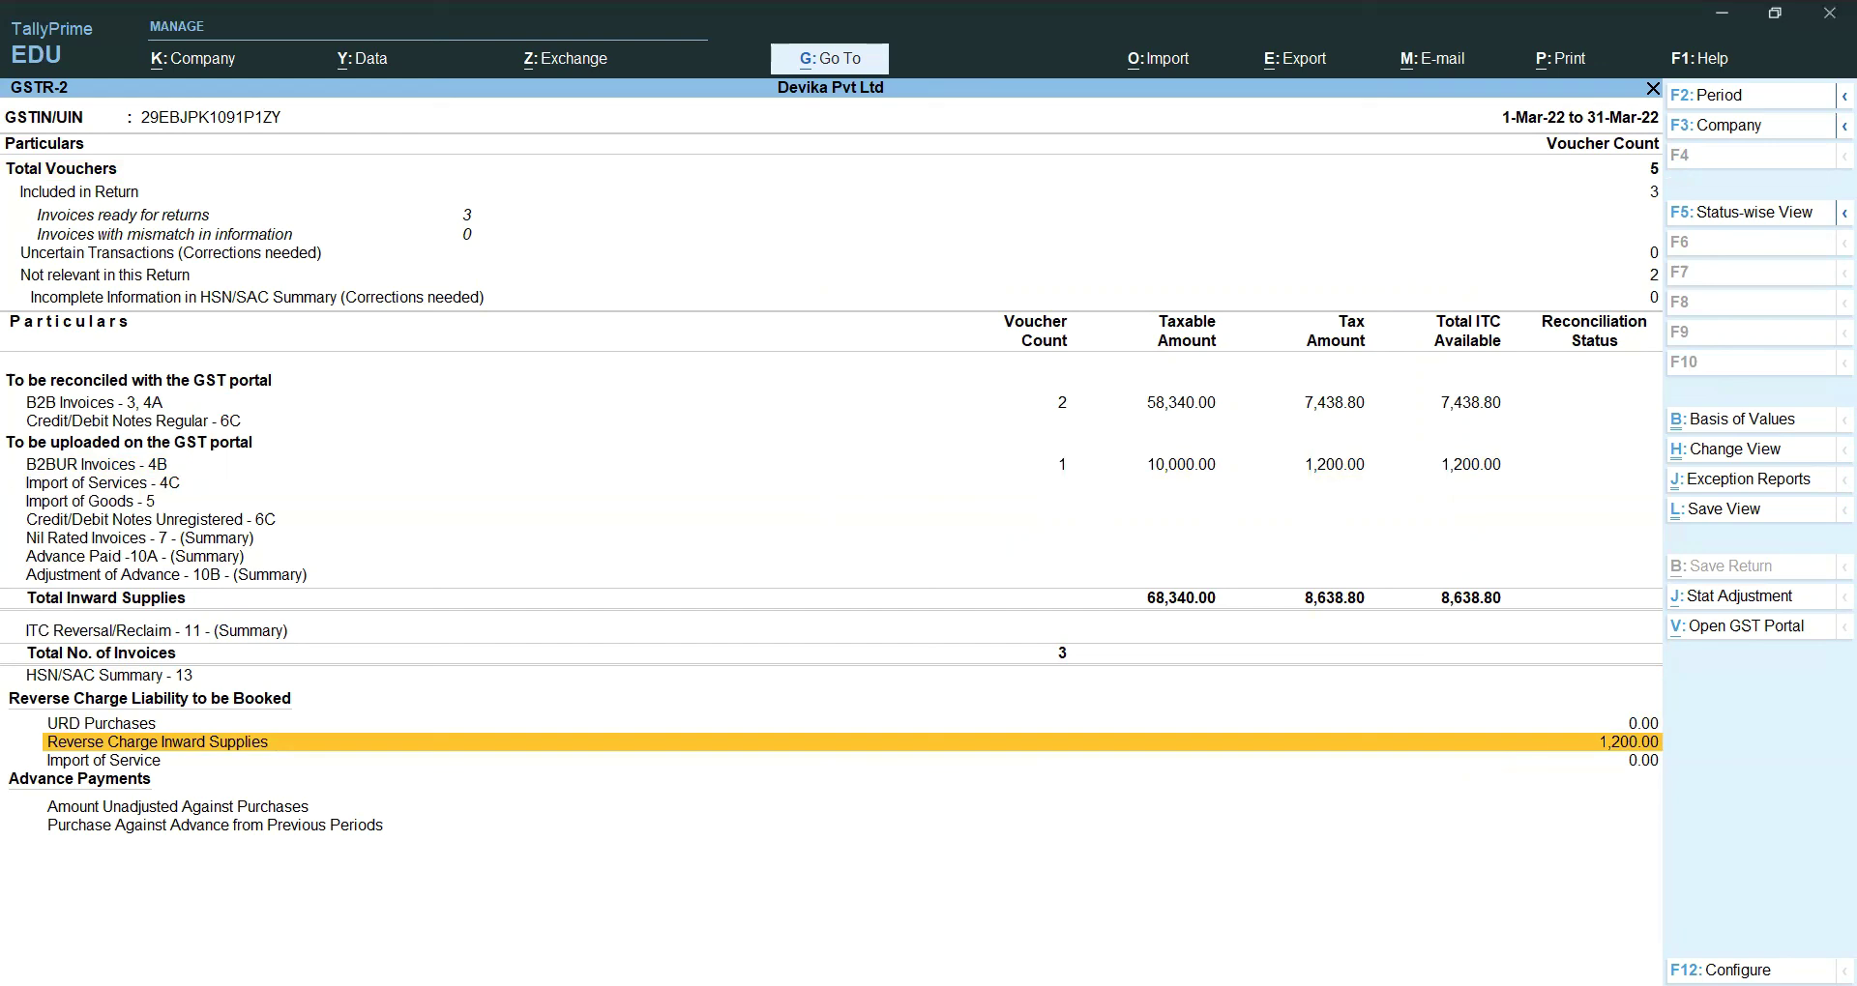
key("Return")
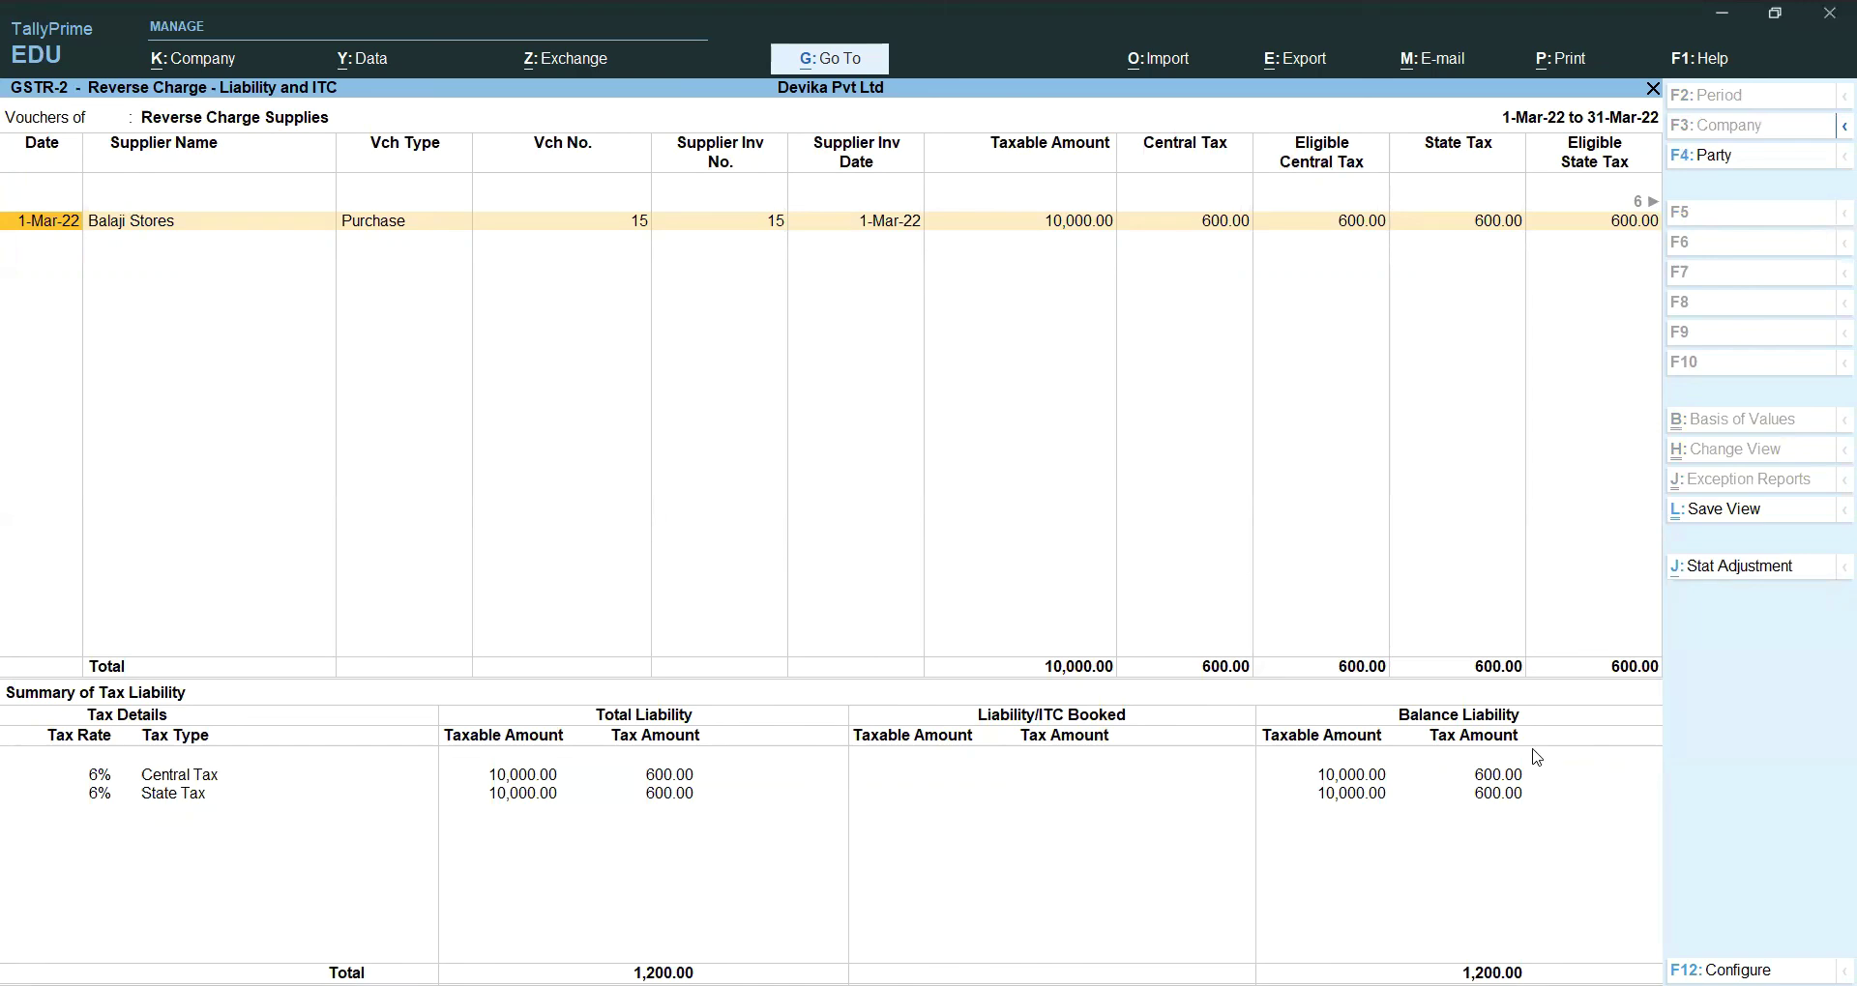
key("Escape")
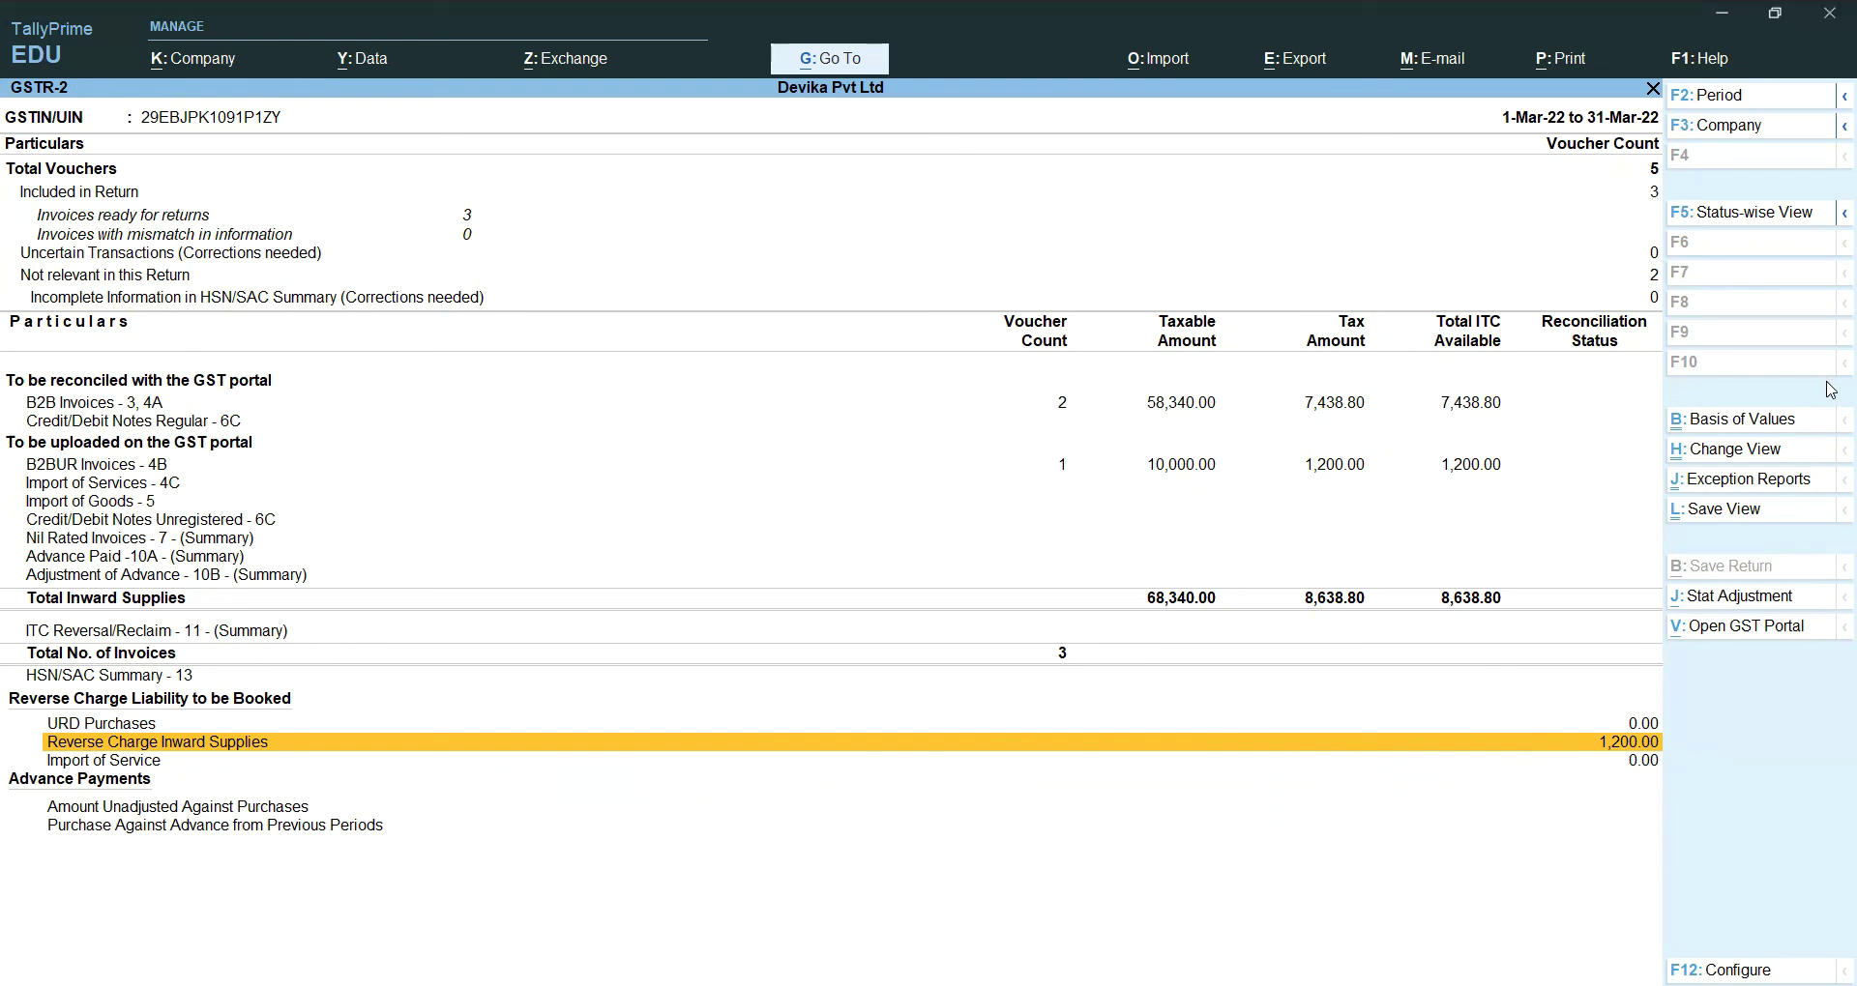
Step: Back out of the GSTR-2 report to the GST Reports menu
key("Escape")
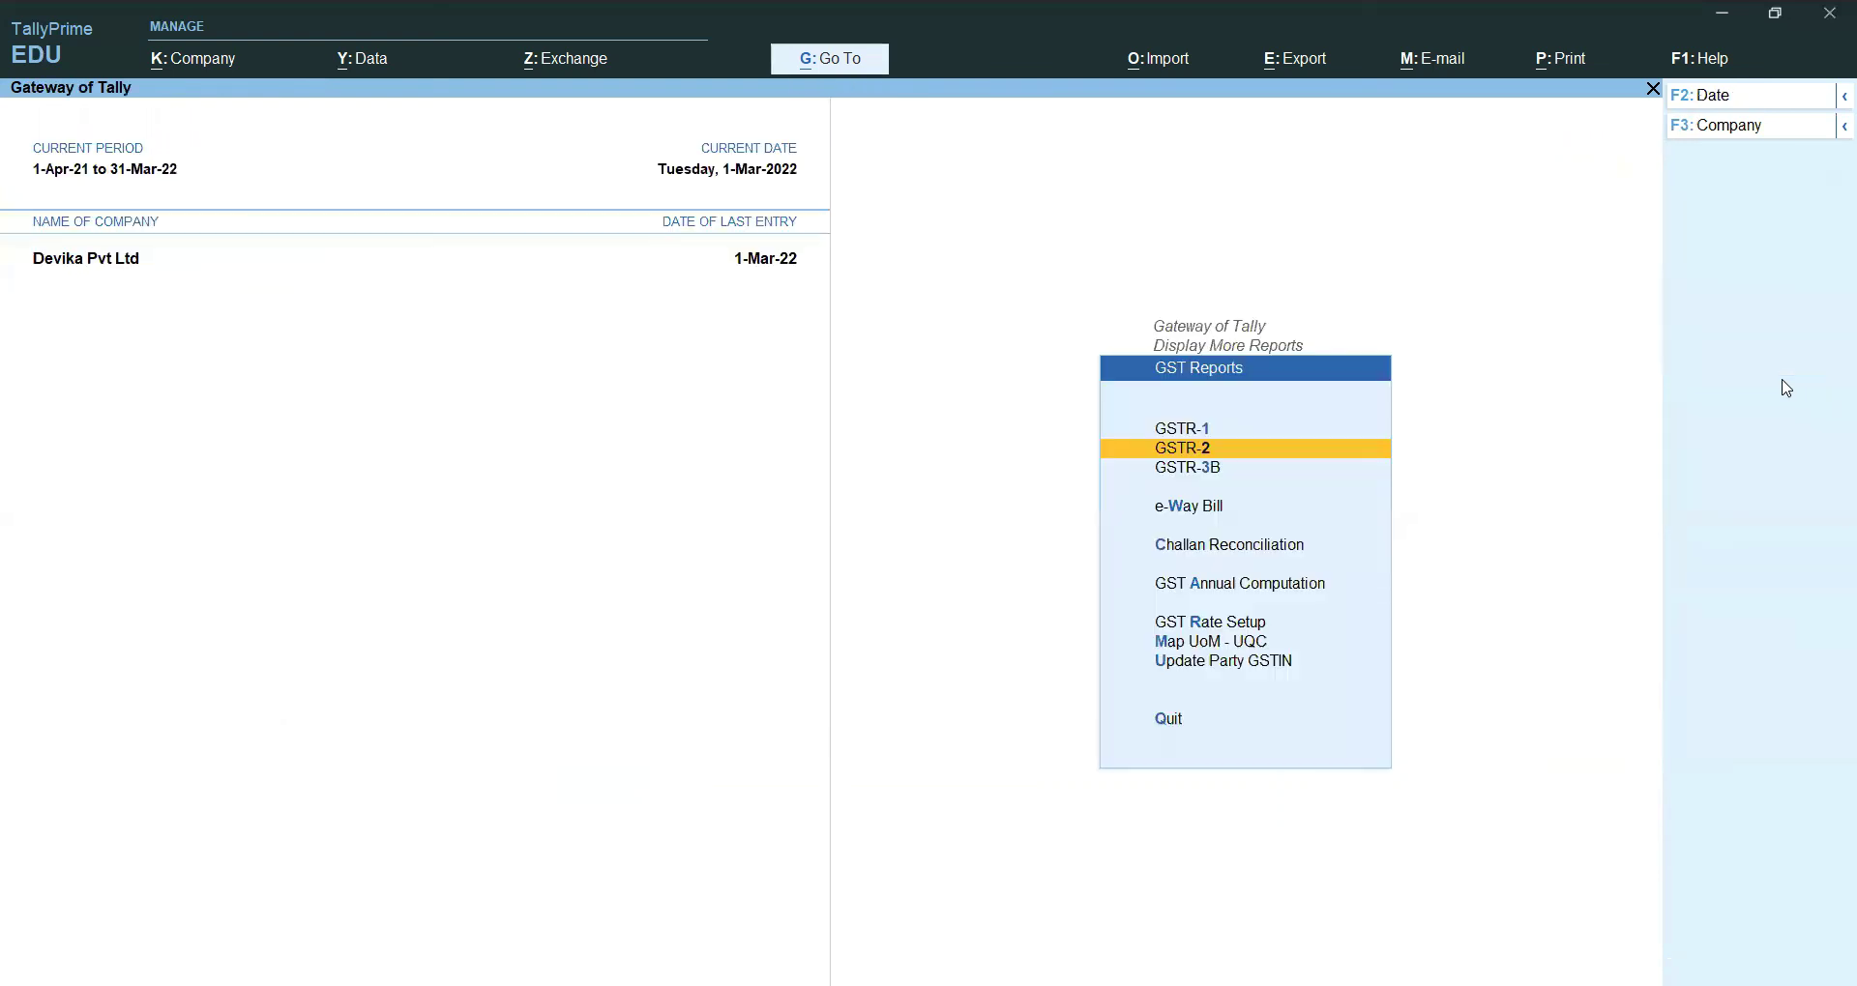
key("Escape")
key("Escape")
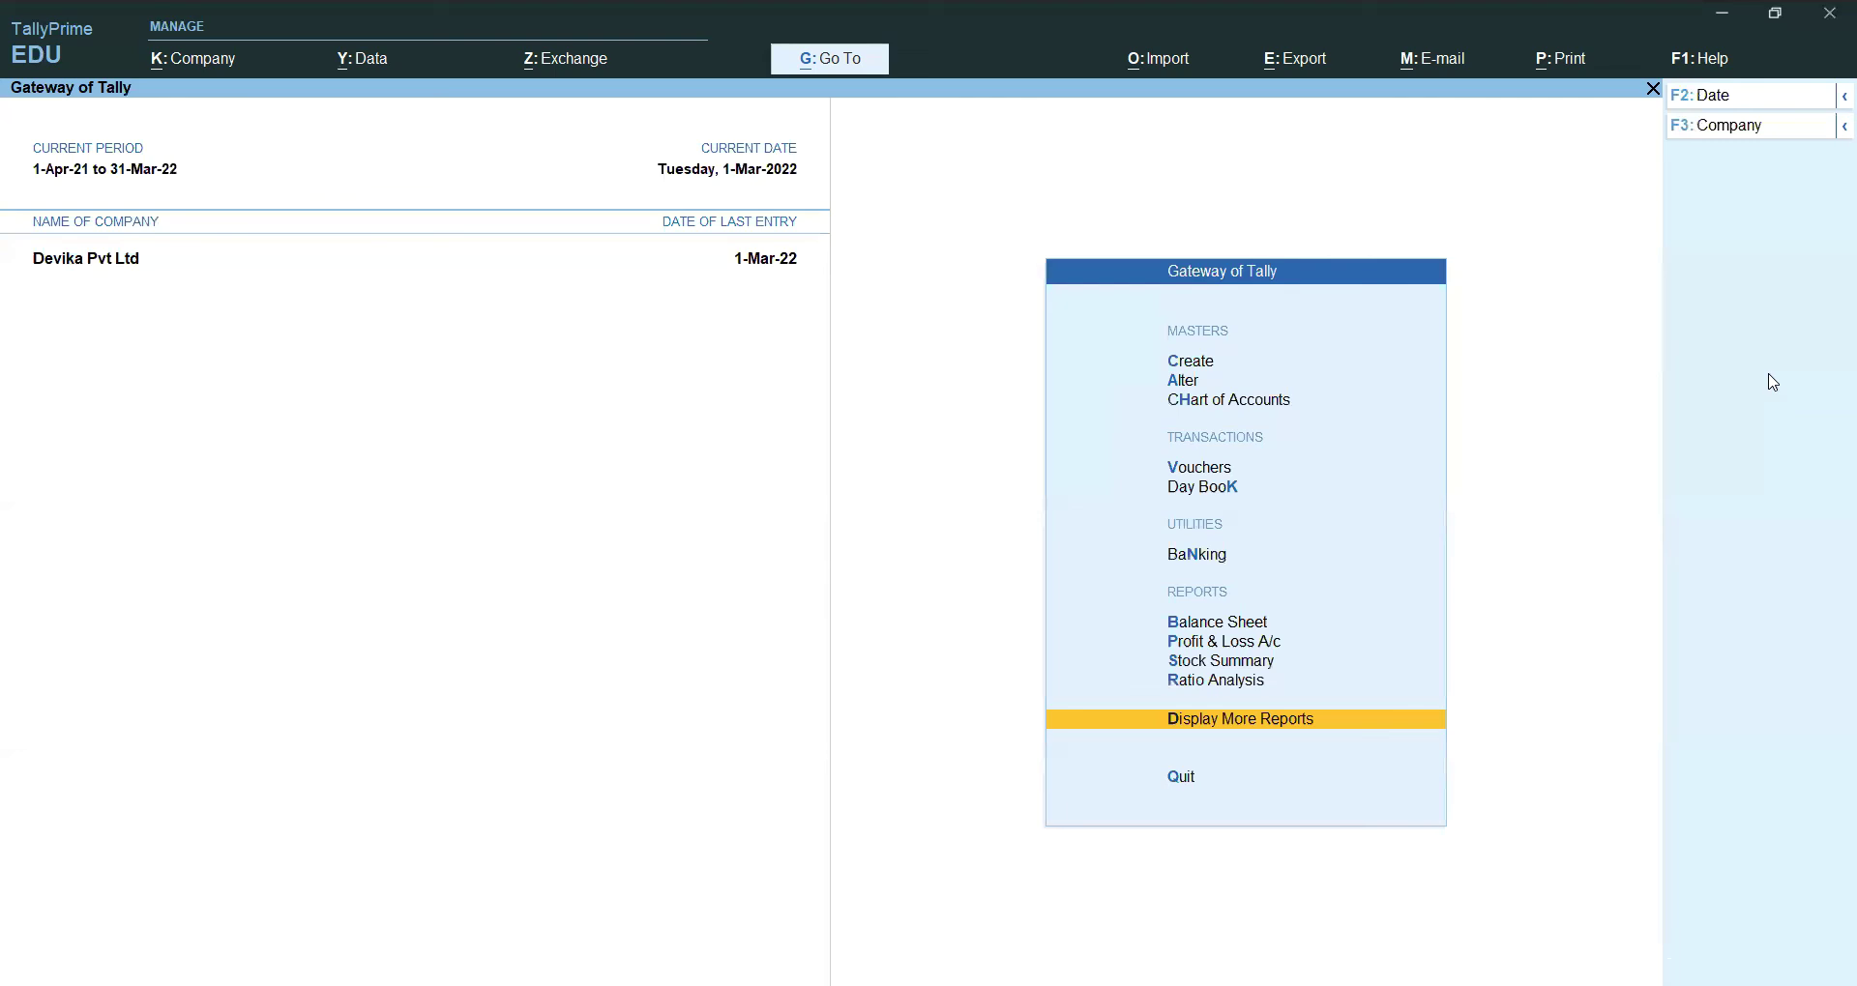